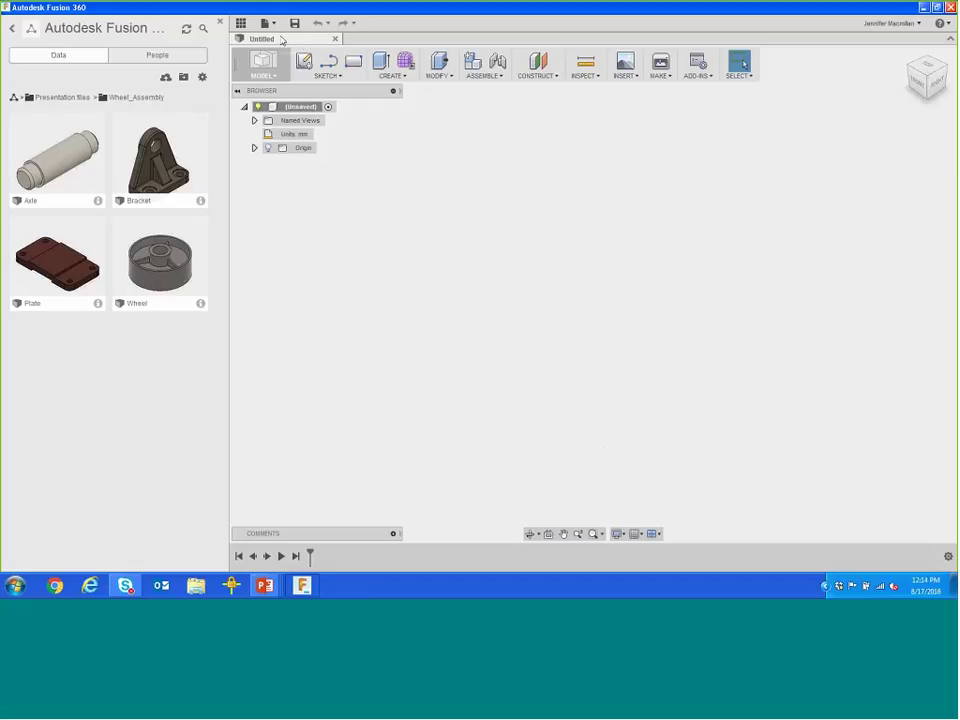
# Step: Save the untitled design as Wheel_Assembly in the Wheel_Assembly folder so components can be inserted
pyautogui.rightClick(73, 258)
pyautogui.click(100, 272)
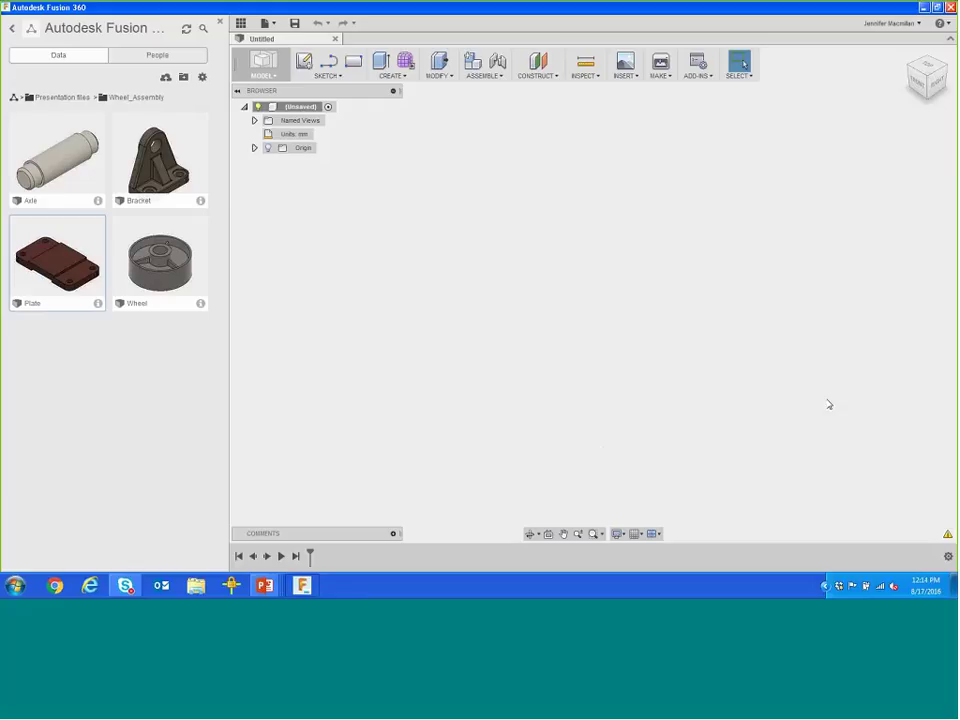
pyautogui.hotkey('ctrl', 's')
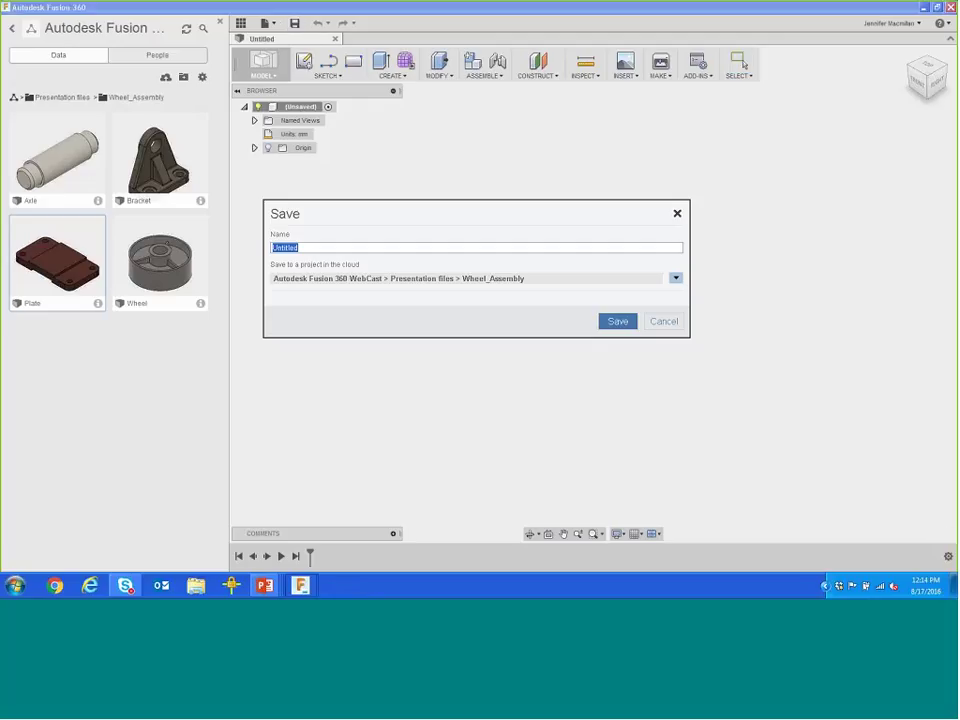
pyautogui.write('Wheel_Assembly')
pyautogui.click(619, 322)
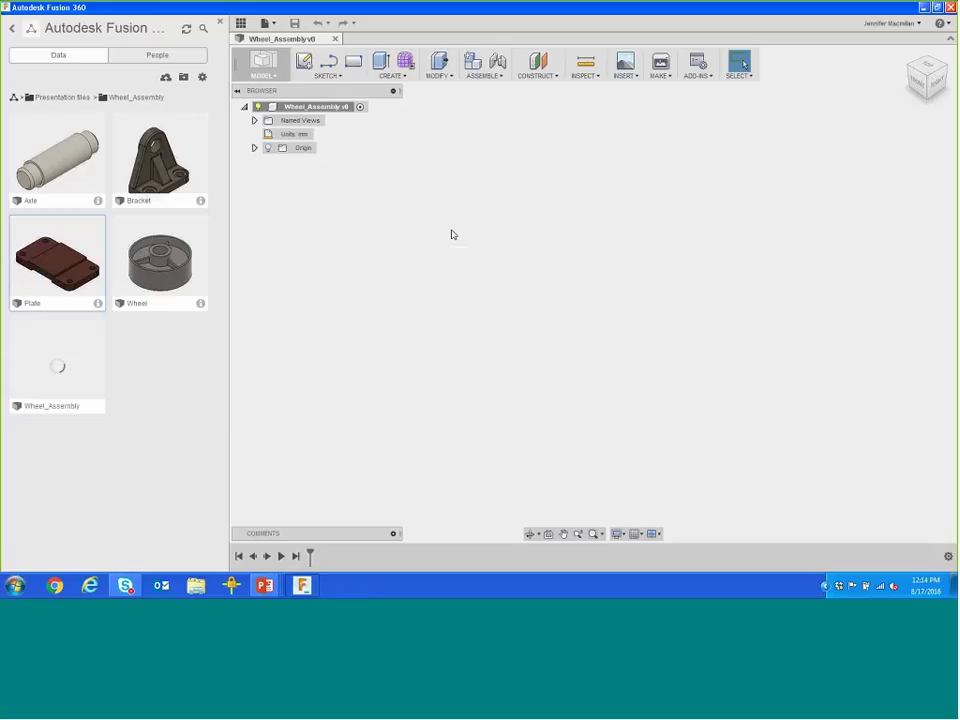
# Step: Insert the Plate component into the current design, discarding the trial move so it stays at its default position
pyautogui.rightClick(60, 254)
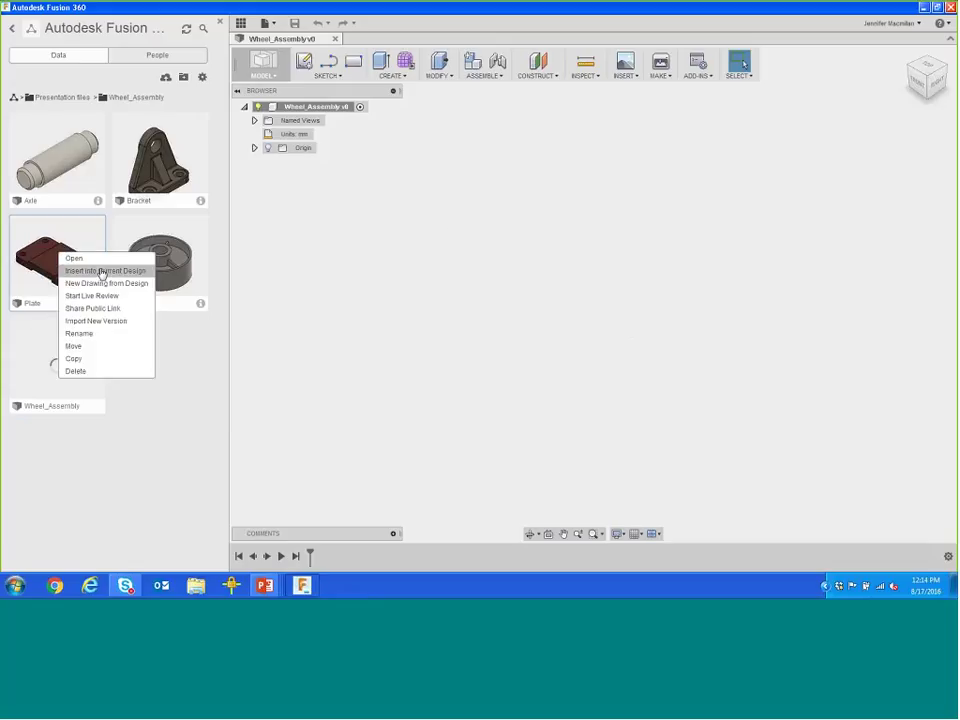
pyautogui.click(101, 271)
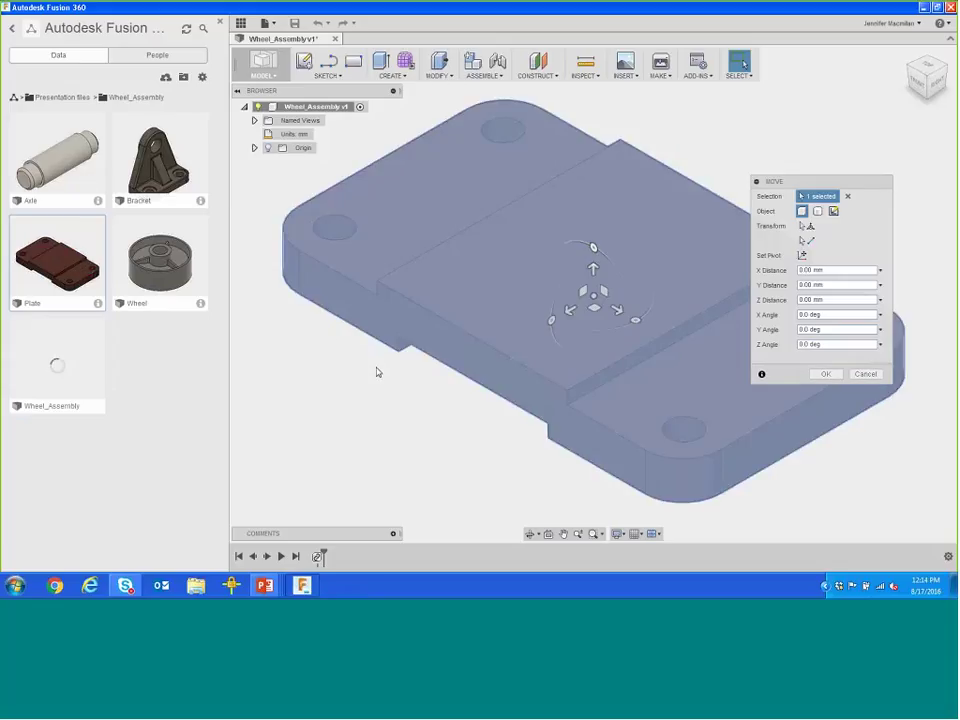
pyautogui.scroll(-1, 492, 424)
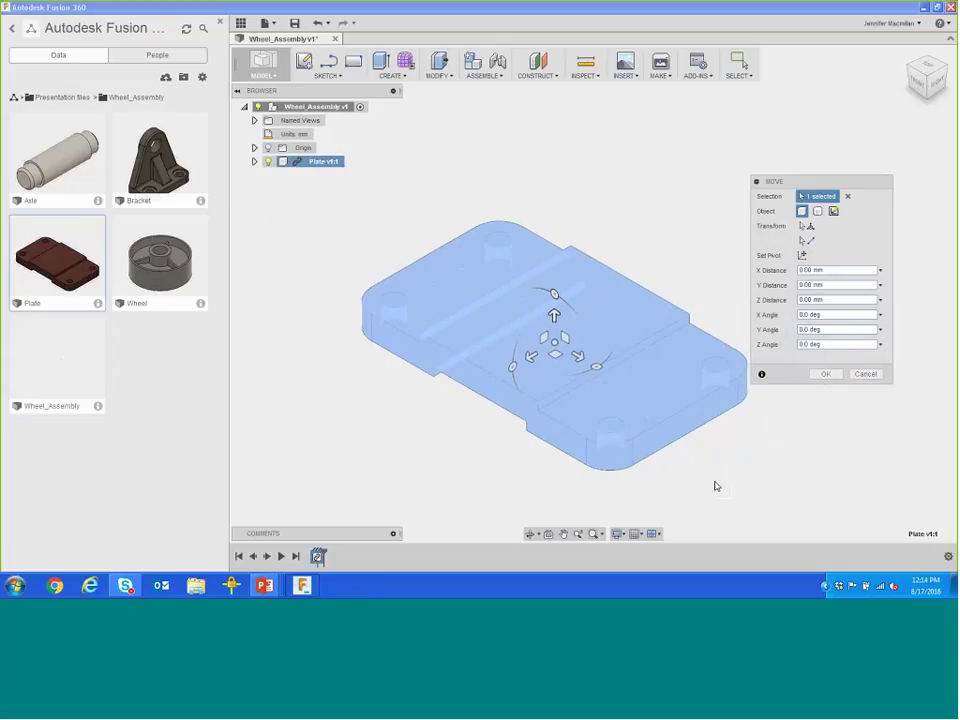
pyautogui.moveTo(737, 475); pyautogui.dragTo(703, 437, button='middle')
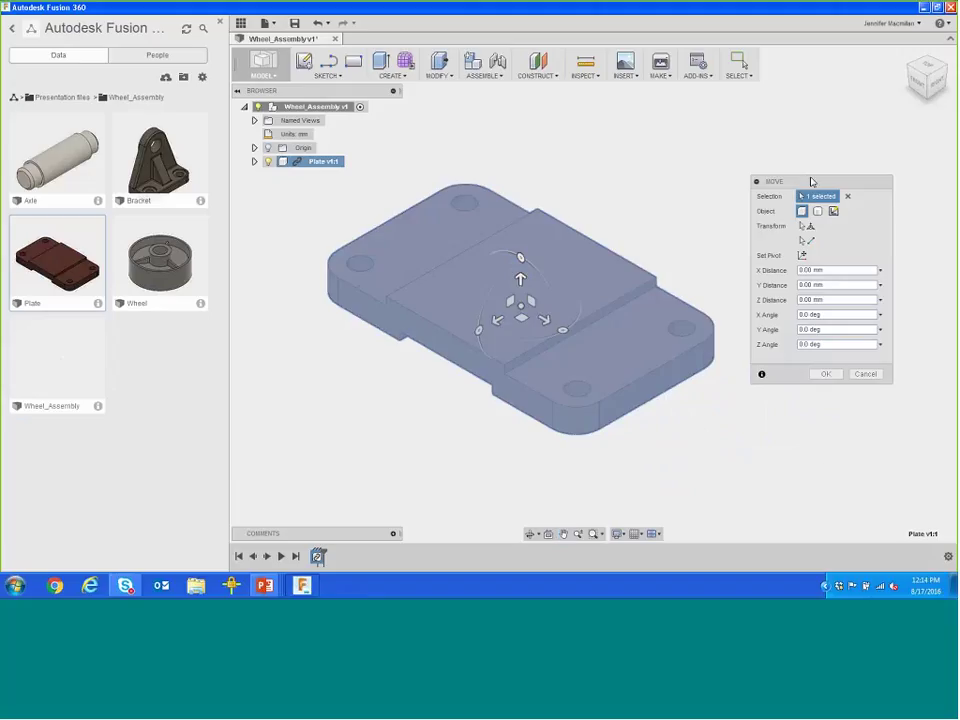
pyautogui.moveTo(497, 320); pyautogui.dragTo(430, 360)
pyautogui.moveTo(453, 318); pyautogui.dragTo(453, 261)
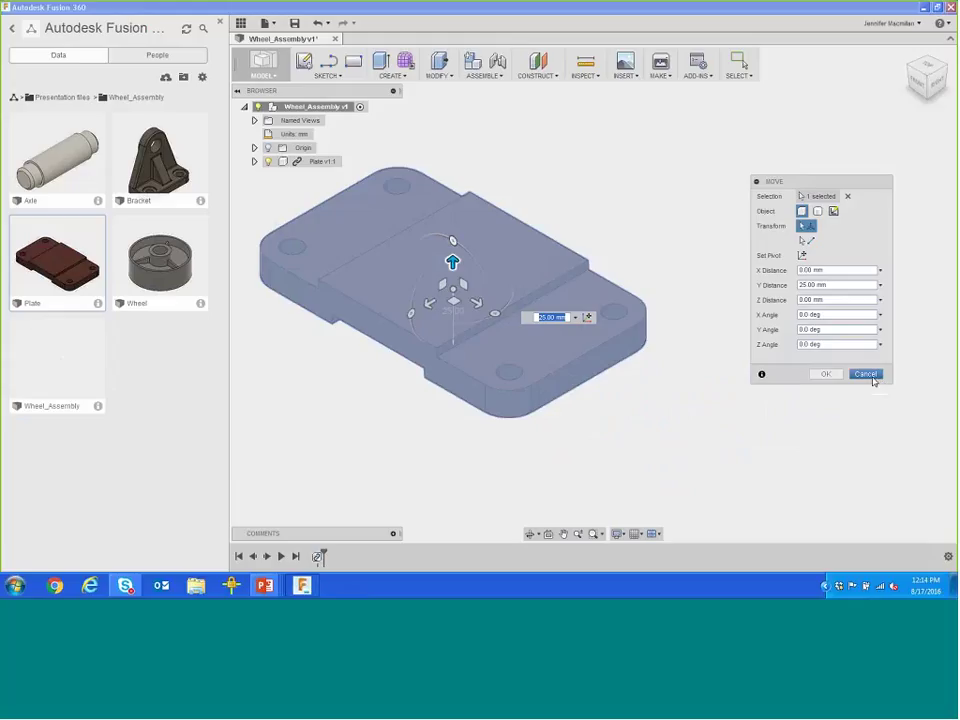
pyautogui.click(868, 375)
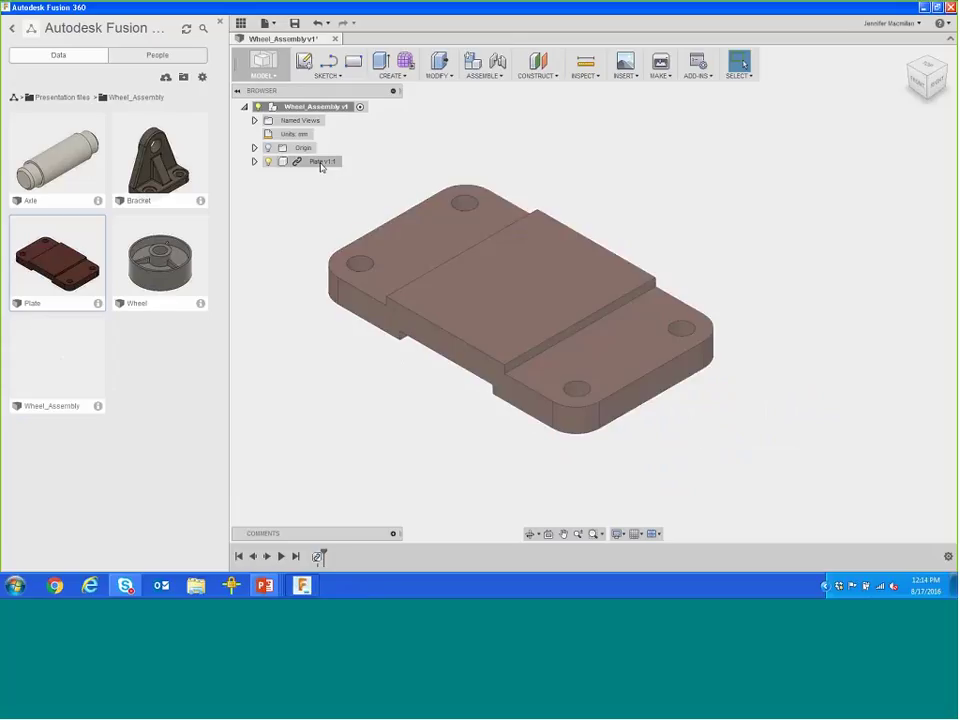
# Step: Ground the Plate component in the assembly
pyautogui.rightClick(321, 164)
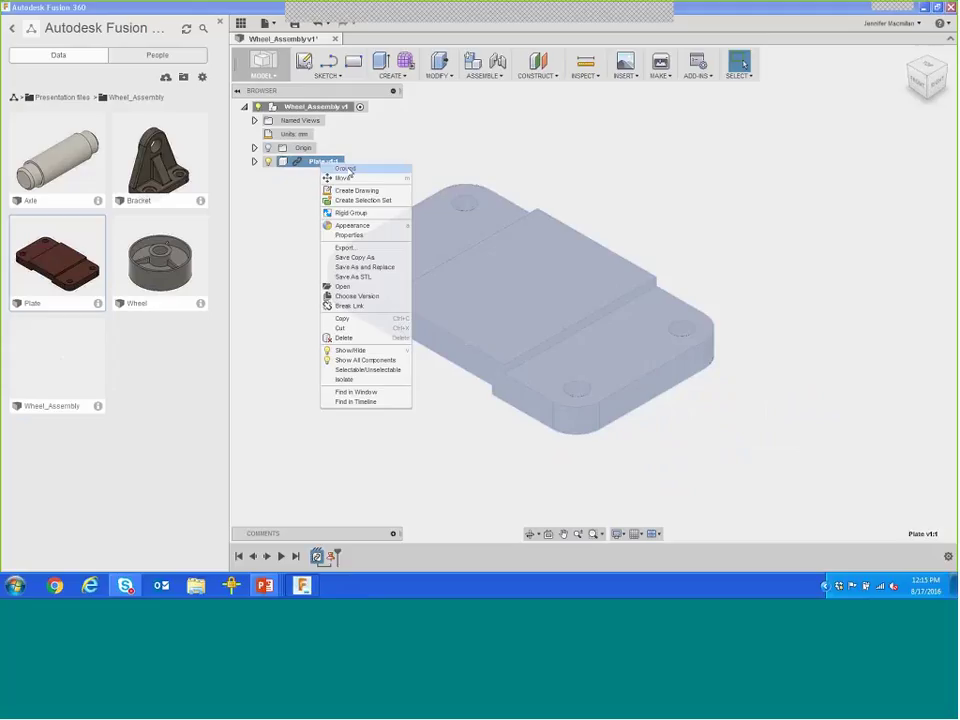
pyautogui.click(345, 171)
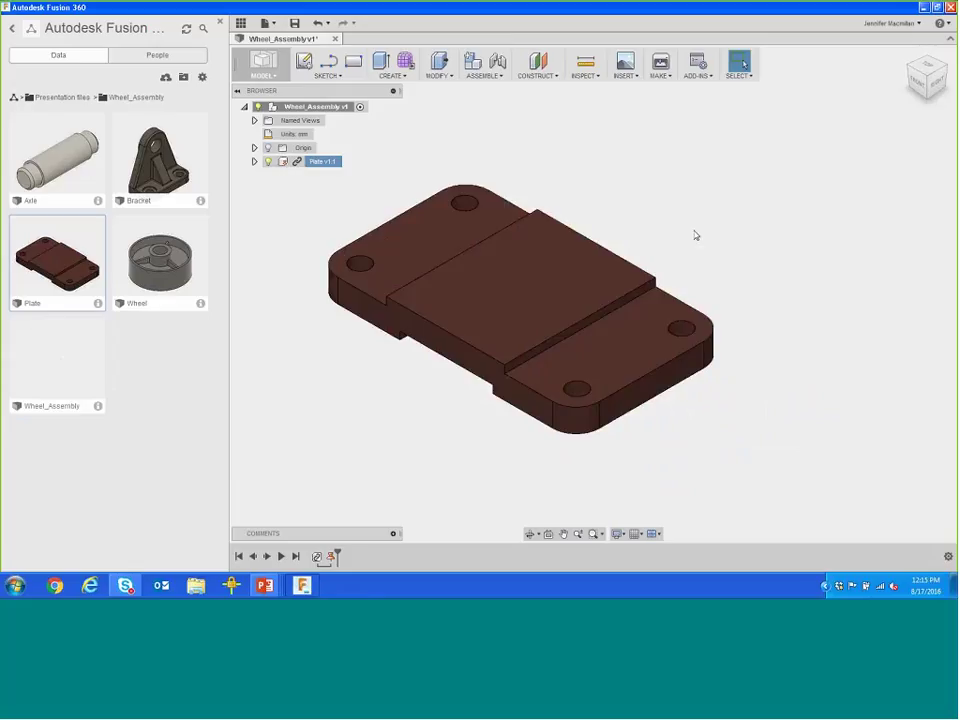
# Step: Insert the Bracket component into the current design and move it 60 mm in X, clear of the plate
pyautogui.moveTo(709, 223); pyautogui.dragTo(748, 231, button='middle')
pyautogui.scroll(-3, 803, 293)
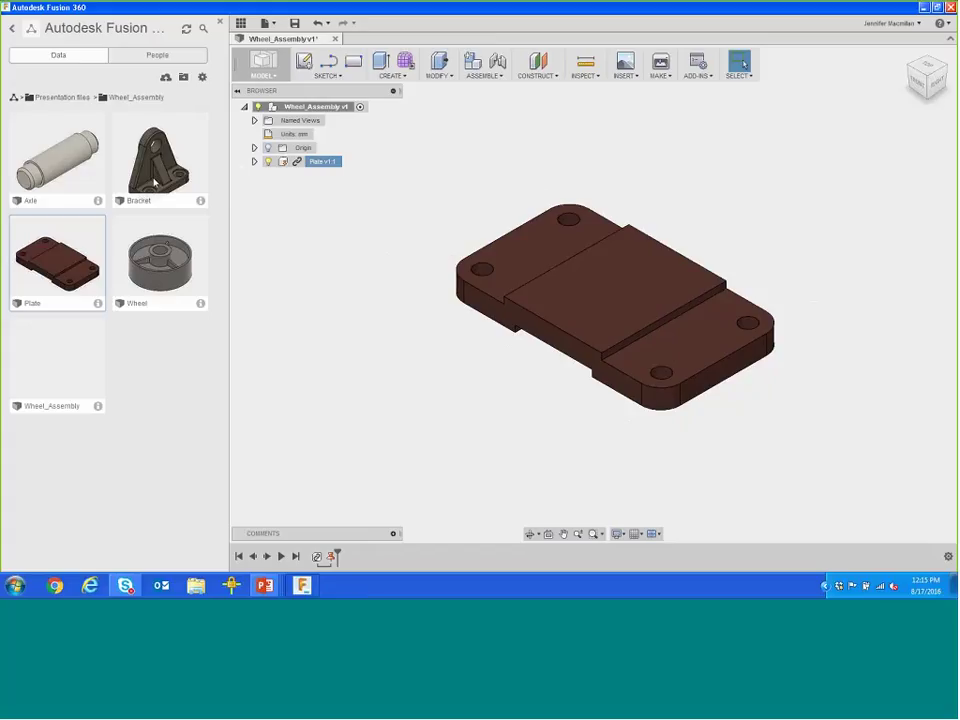
pyautogui.rightClick(133, 173)
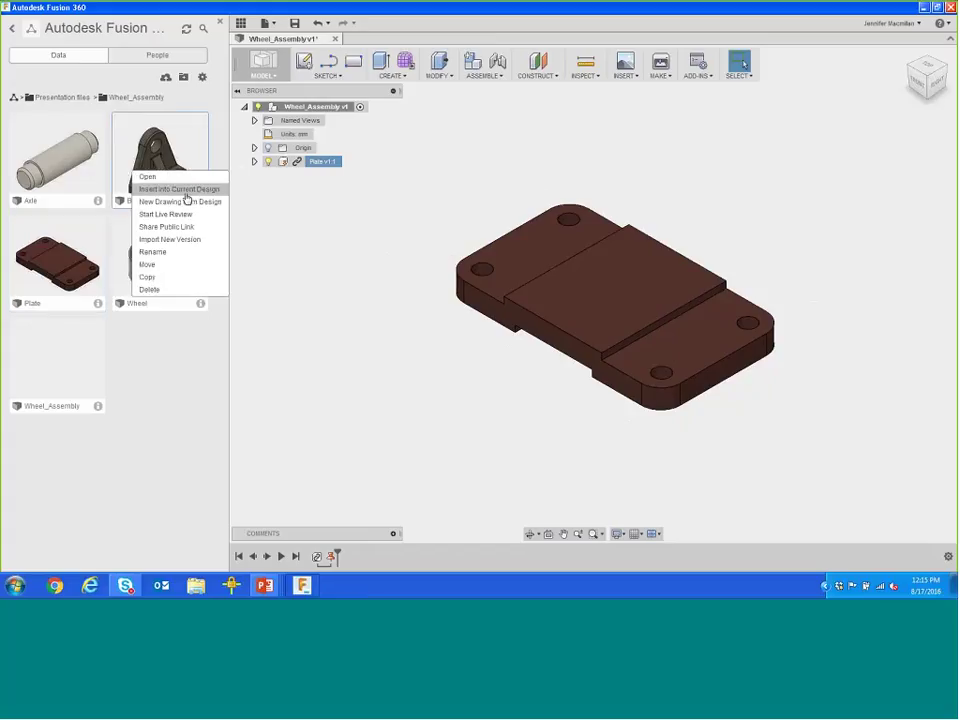
pyautogui.click(180, 189)
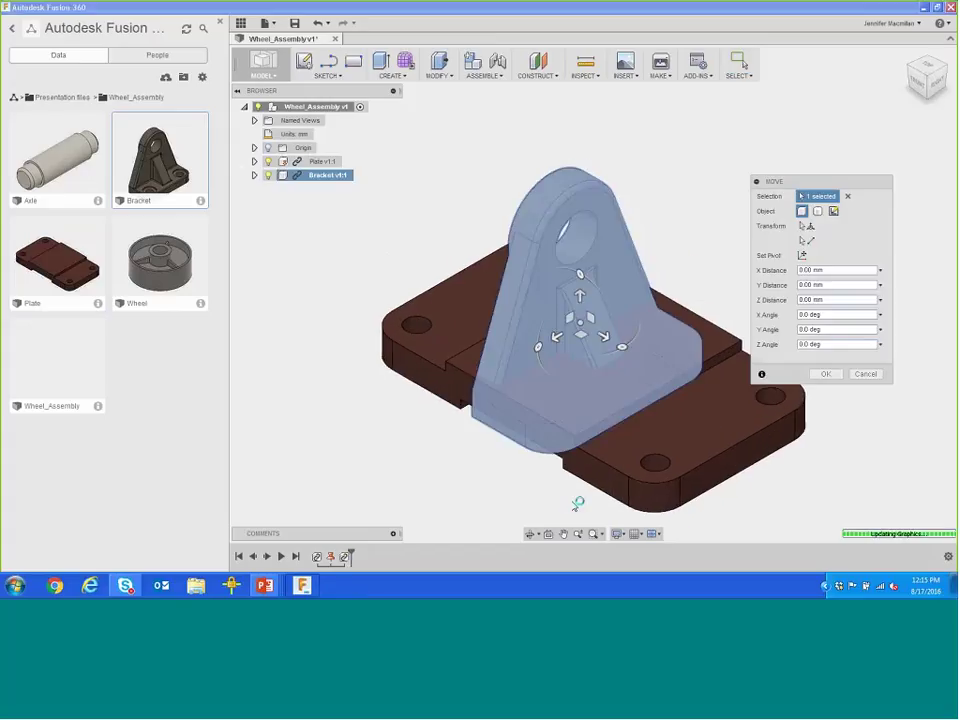
pyautogui.moveTo(842, 452); pyautogui.dragTo(651, 401, button='middle')
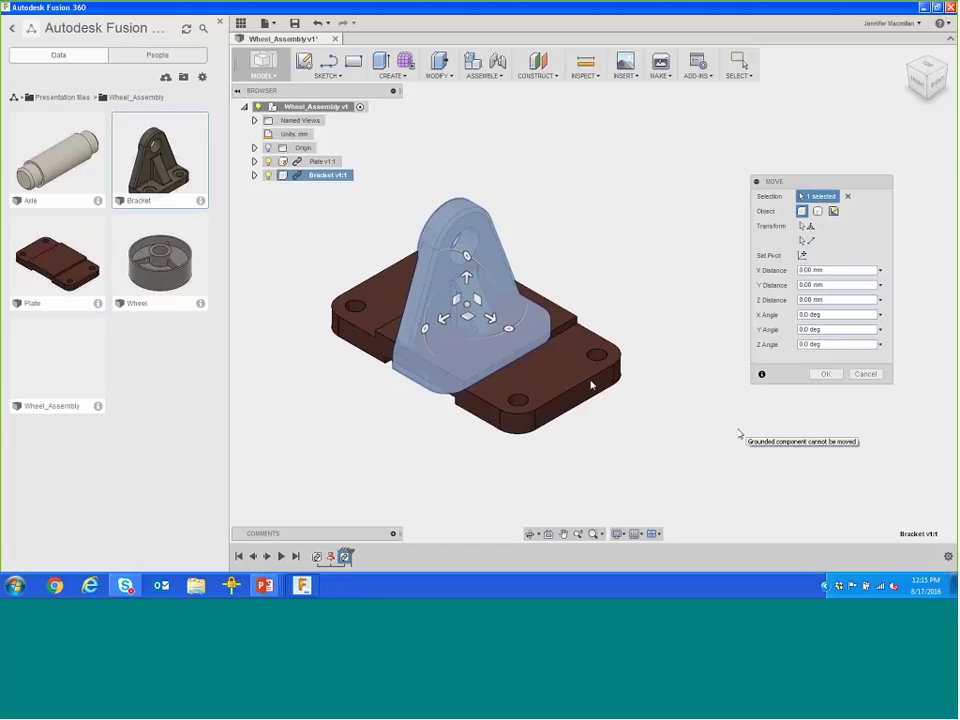
pyautogui.moveTo(490, 318); pyautogui.dragTo(734, 384)
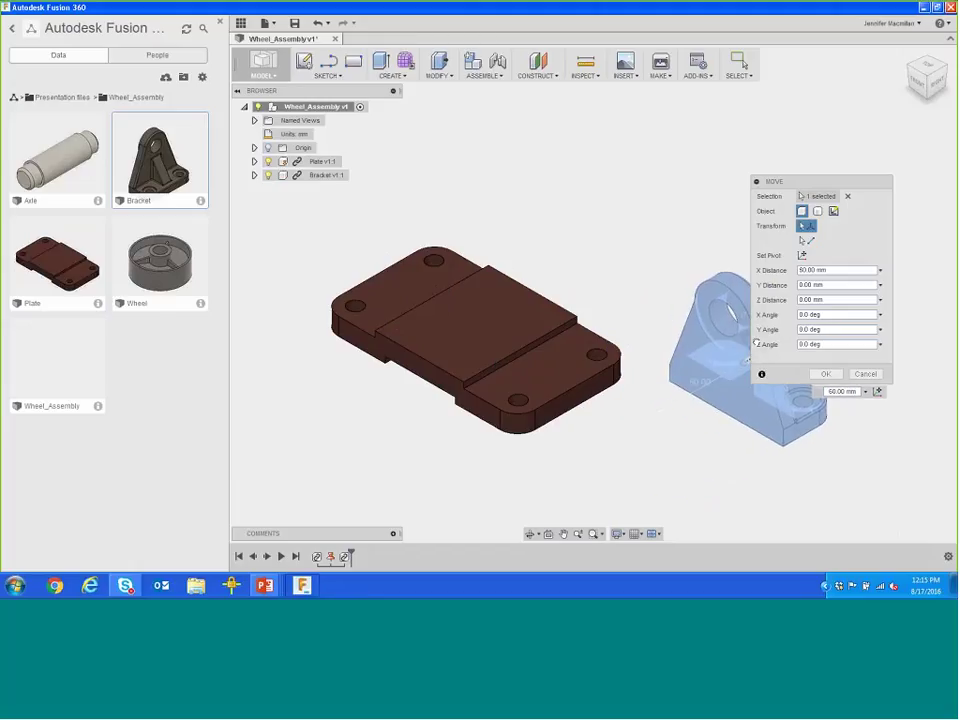
pyautogui.moveTo(739, 466); pyautogui.dragTo(650, 442, button='middle')
pyautogui.scroll(-1, 707, 428)
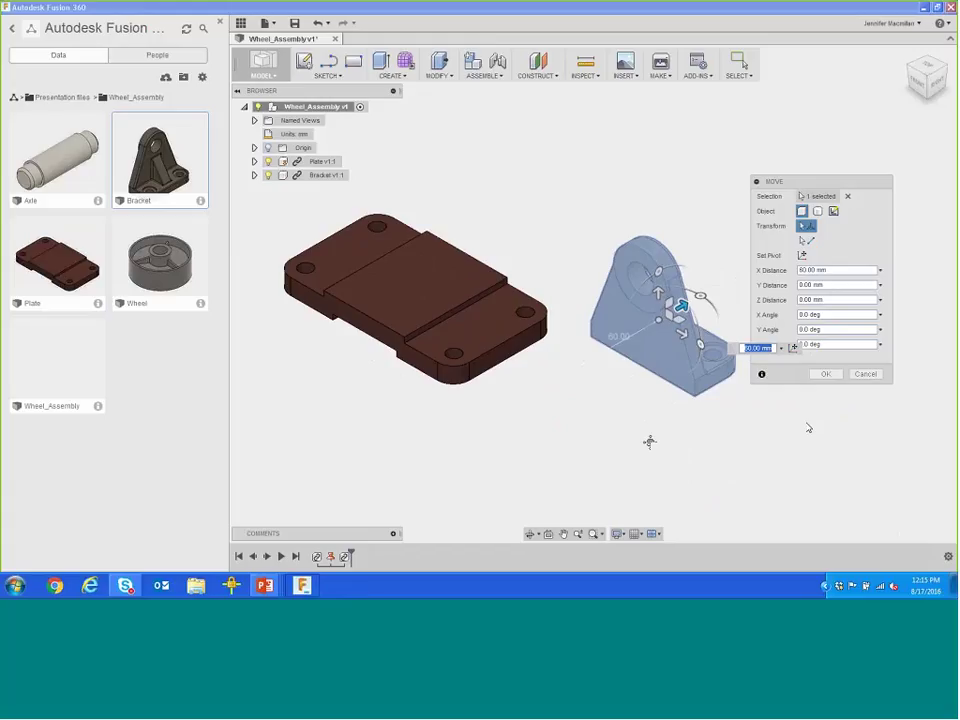
pyautogui.click(826, 374)
# Step: Try shifting the bracket freely away from the plate and revert it to its previous position
pyautogui.moveTo(813, 424); pyautogui.dragTo(877, 438, button='middle')
pyautogui.scroll(-1, 879, 446)
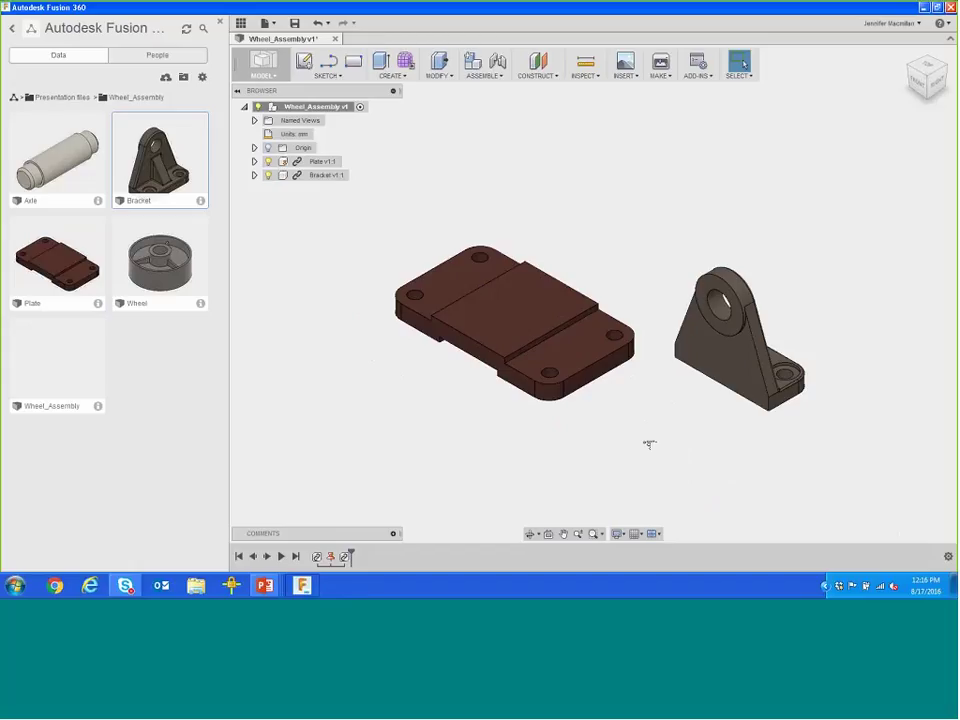
pyautogui.moveTo(731, 357); pyautogui.dragTo(838, 375)
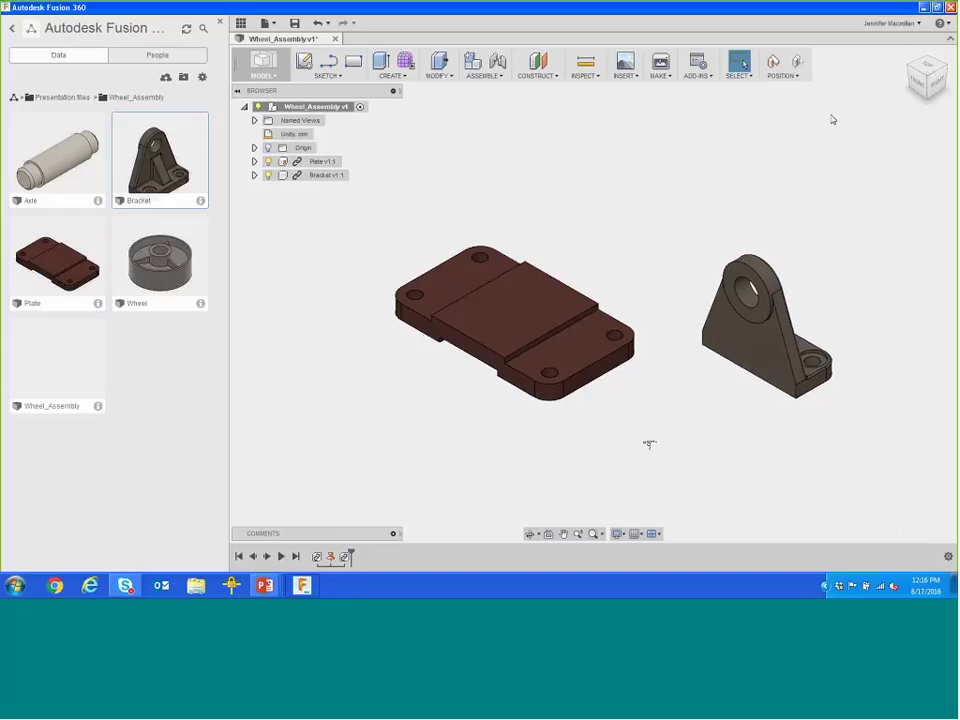
pyautogui.click(798, 63)
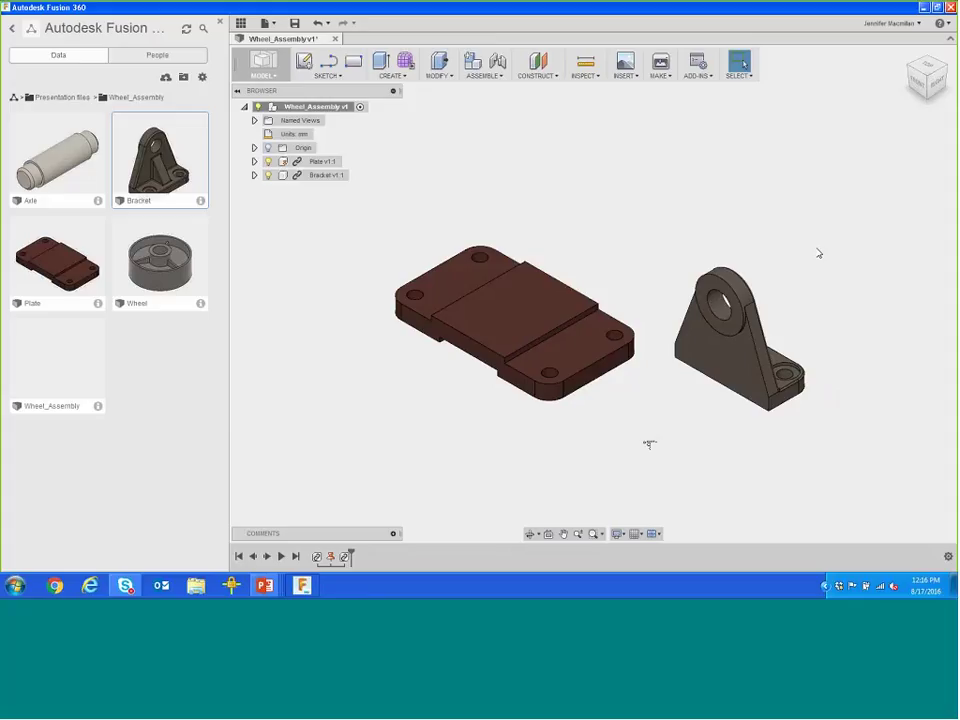
# Step: Create a rigid joint between the midpoint of the bracket's long bottom edge and the plate's nearer step edge, previewing its animation
pyautogui.click(500, 77)
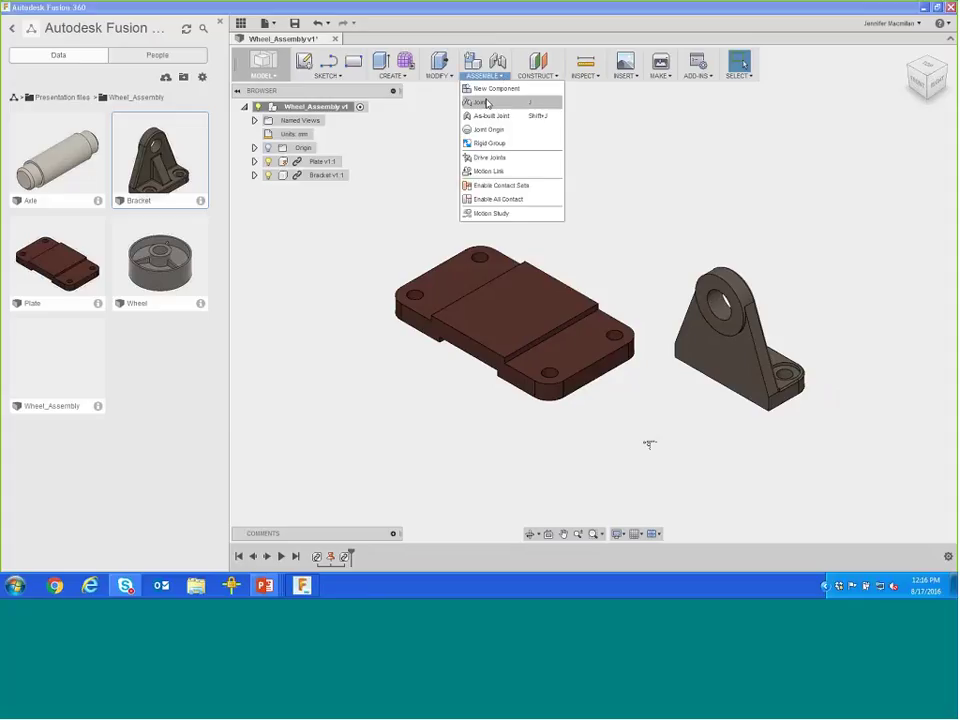
pyautogui.click(486, 103)
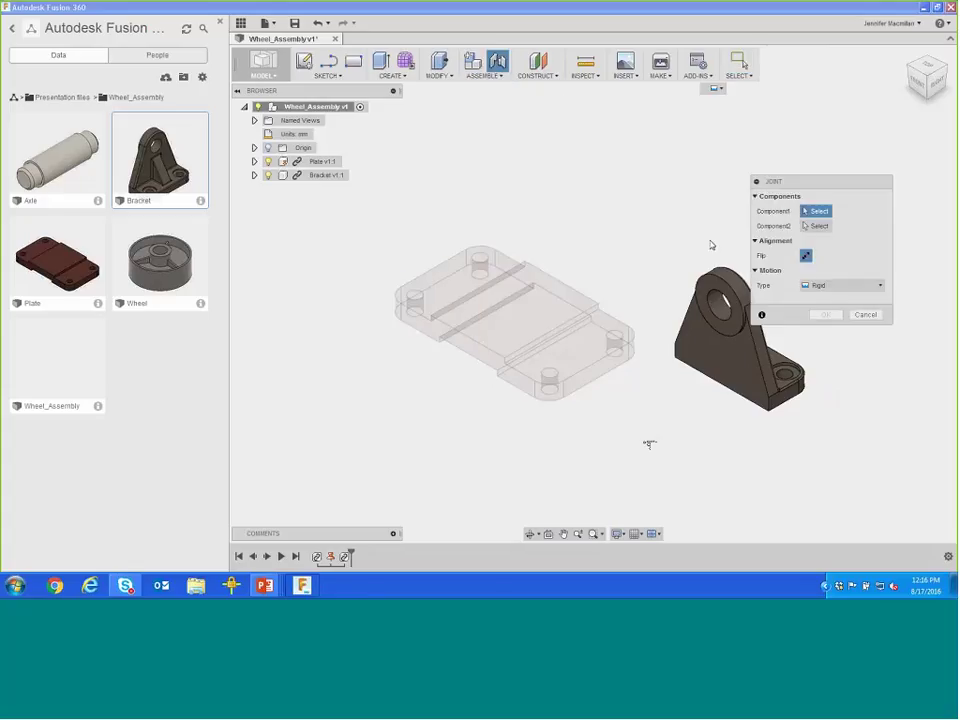
pyautogui.moveTo(822, 181); pyautogui.dragTo(843, 151)
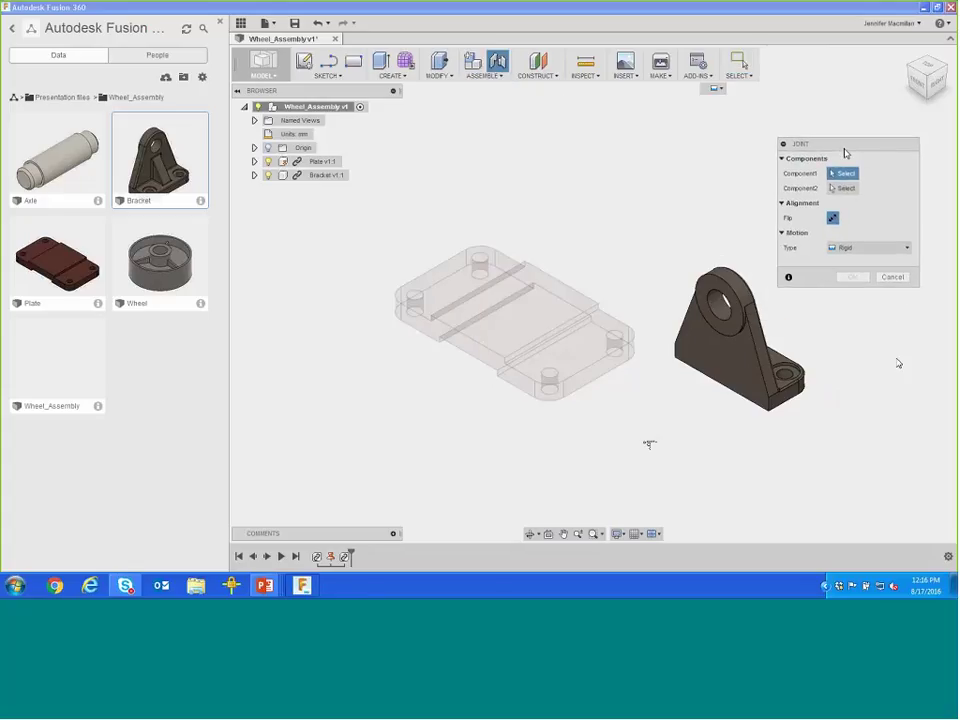
pyautogui.moveTo(898, 362); pyautogui.dragTo(870, 366, button='middle')
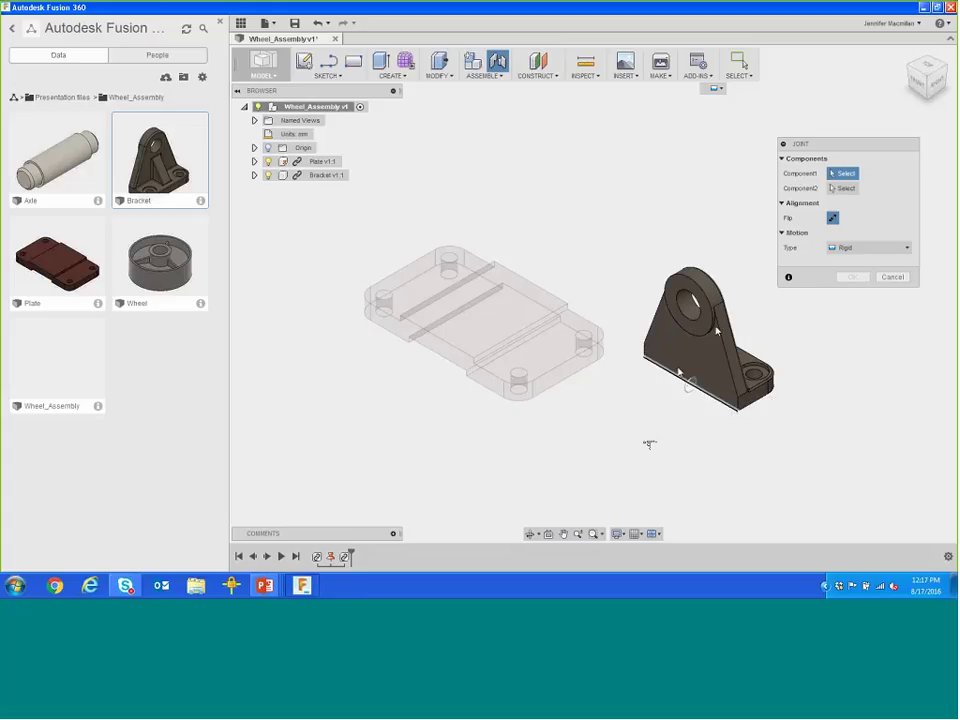
pyautogui.click(690, 389)
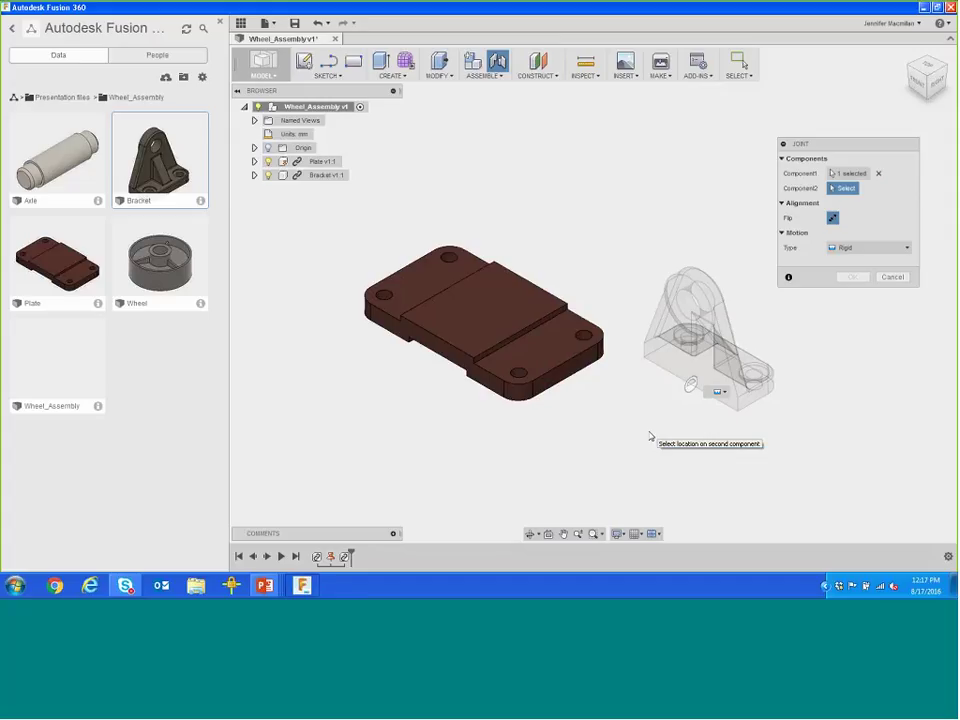
pyautogui.click(525, 343)
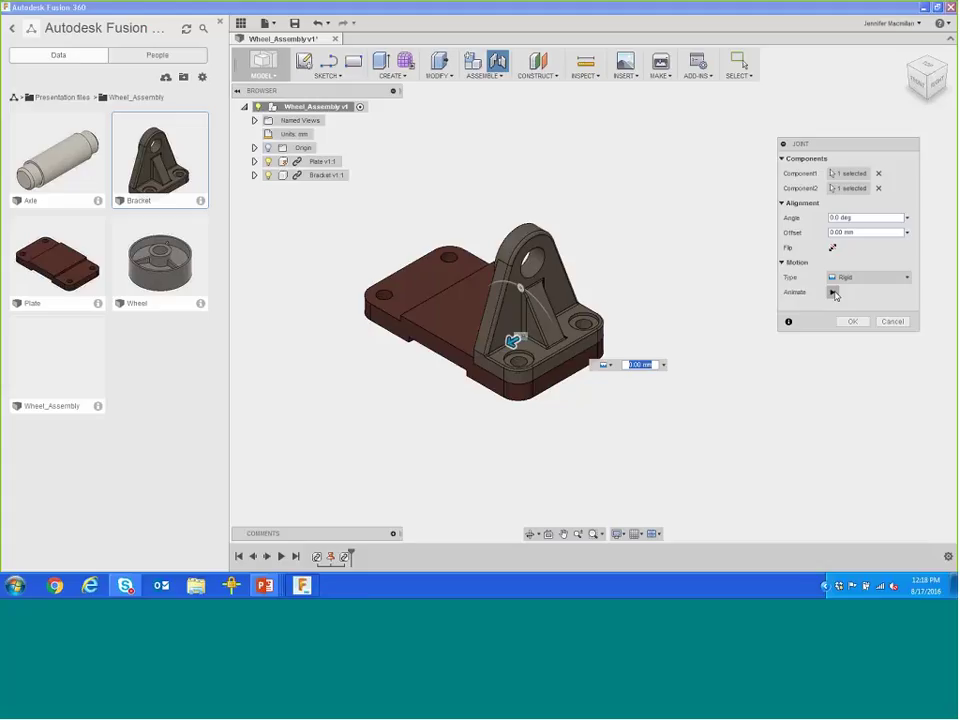
pyautogui.click(834, 292)
pyautogui.click(834, 292)
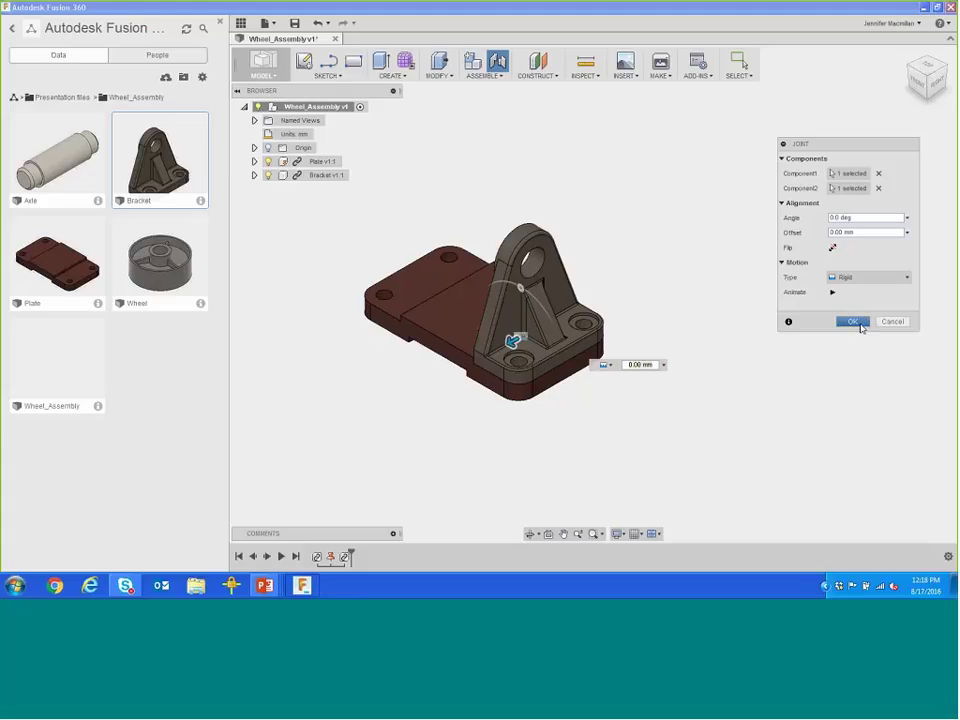
pyautogui.click(853, 322)
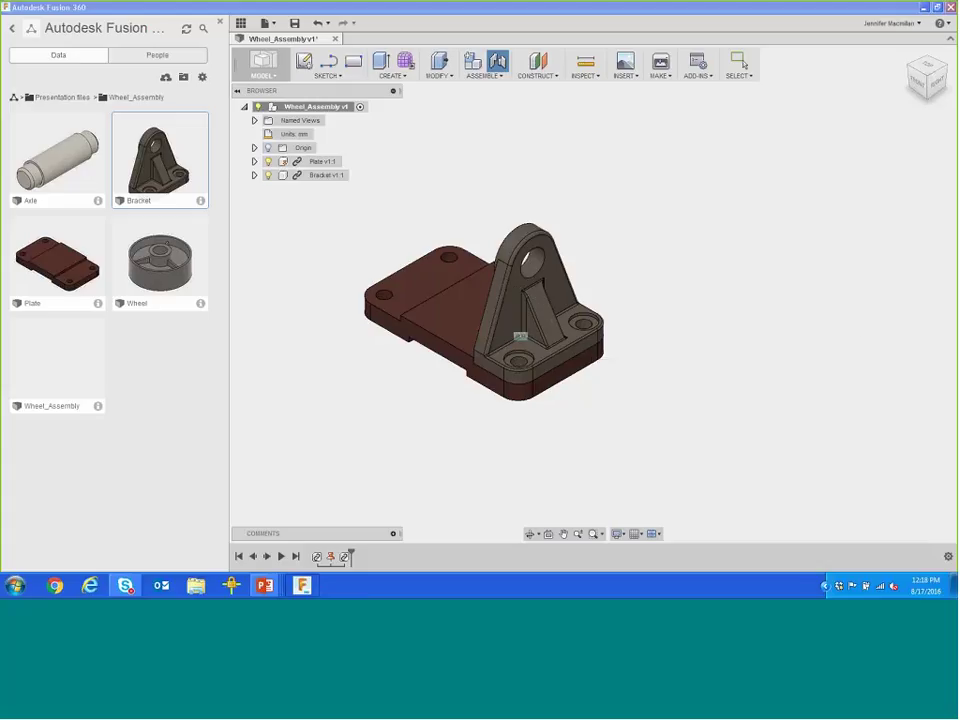
# Step: Copy the bracket component and paste a second instance into the assembly
pyautogui.moveTo(647, 399); pyautogui.dragTo(728, 397, button='middle')
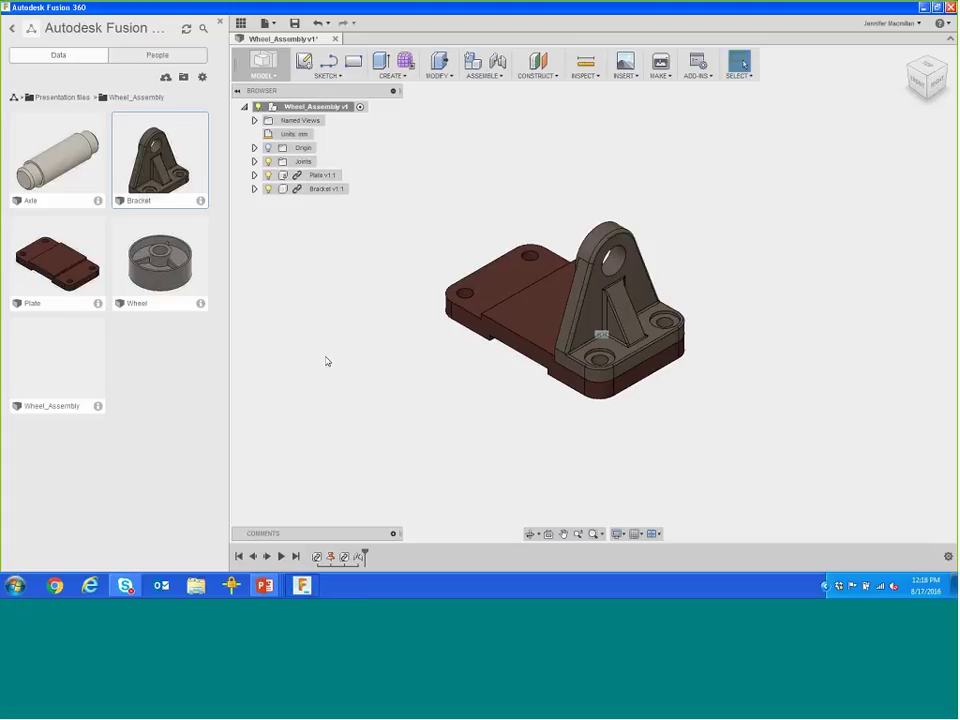
pyautogui.rightClick(314, 191)
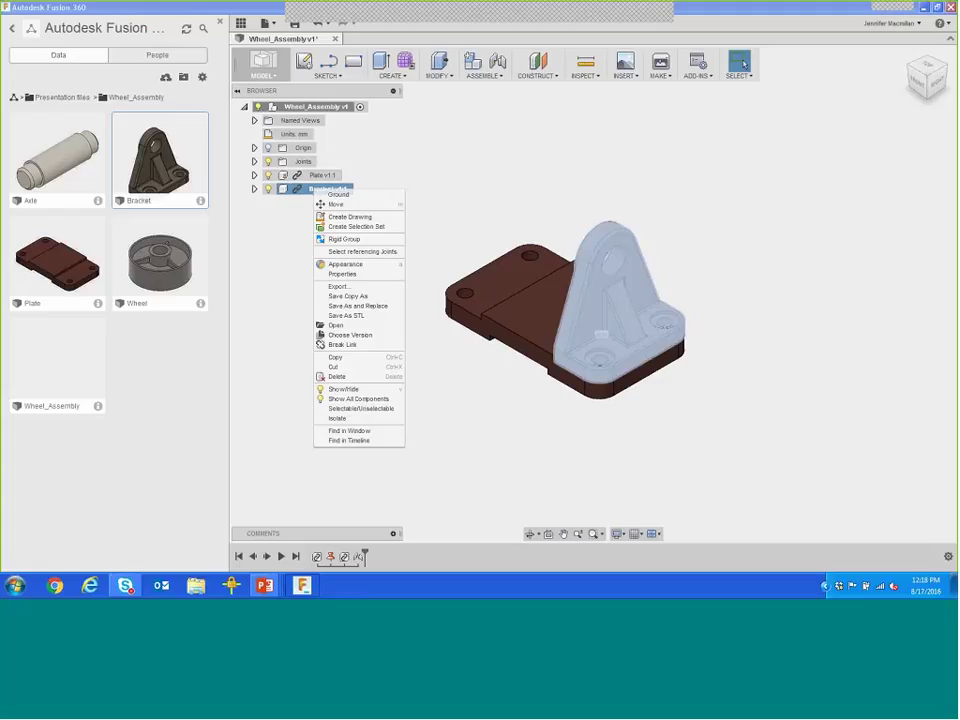
pyautogui.click(336, 357)
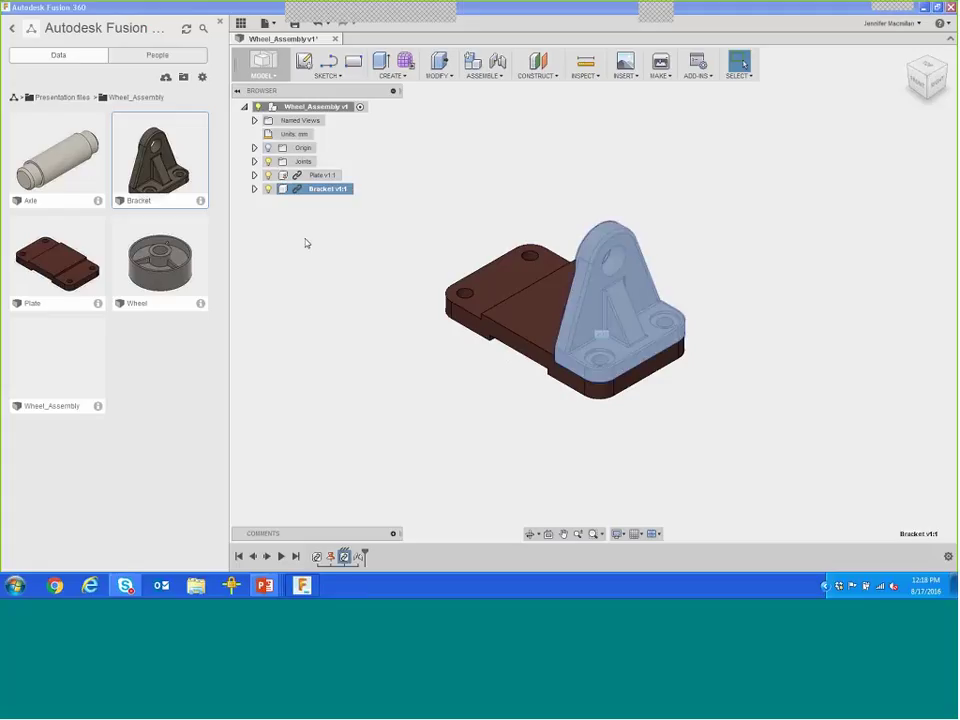
pyautogui.rightClick(305, 237)
pyautogui.click(284, 340)
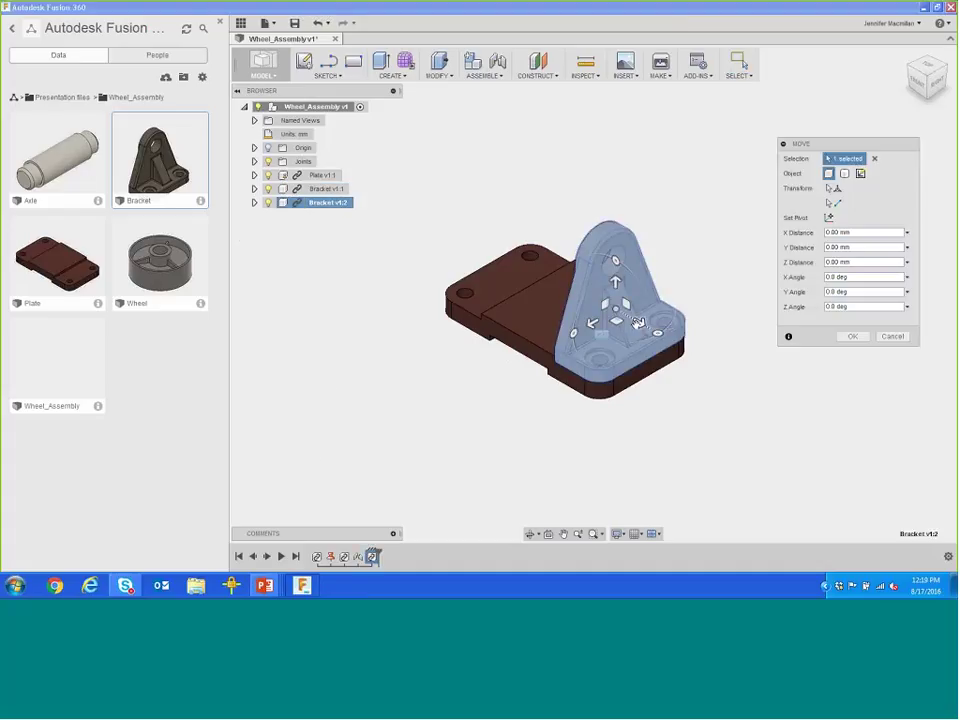
# Step: Move the pasted bracket -160 mm in X, off the plate, and rotate it -90 degrees about Z
pyautogui.moveTo(636, 317); pyautogui.dragTo(430, 221)
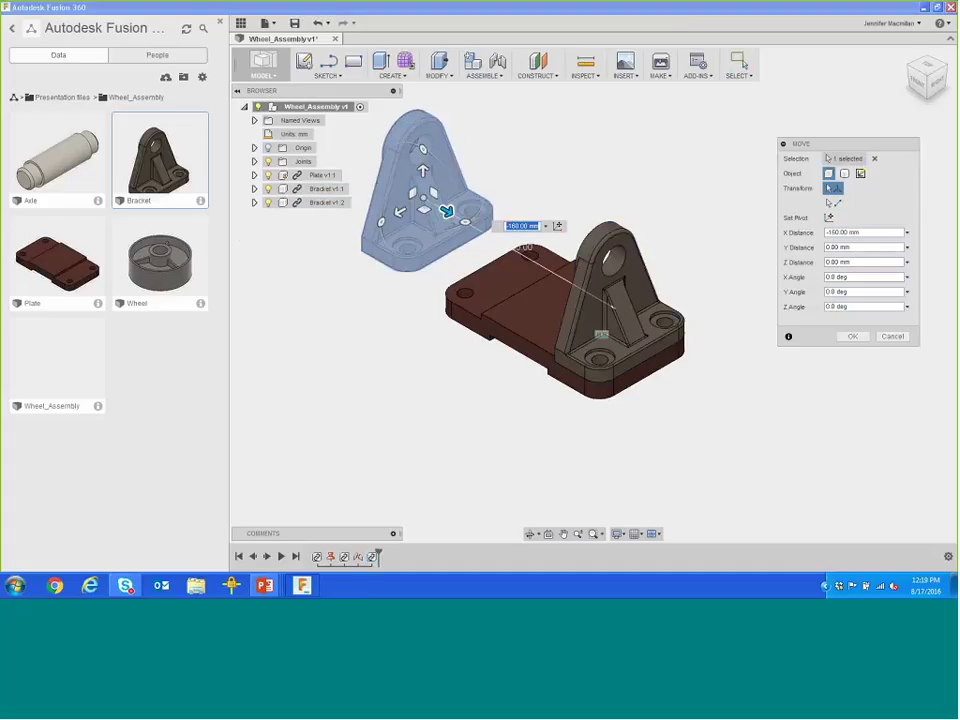
pyautogui.keyDown('shift'); pyautogui.moveTo(447, 256); pyautogui.dragTo(451, 321, button='middle'); pyautogui.keyUp('shift')
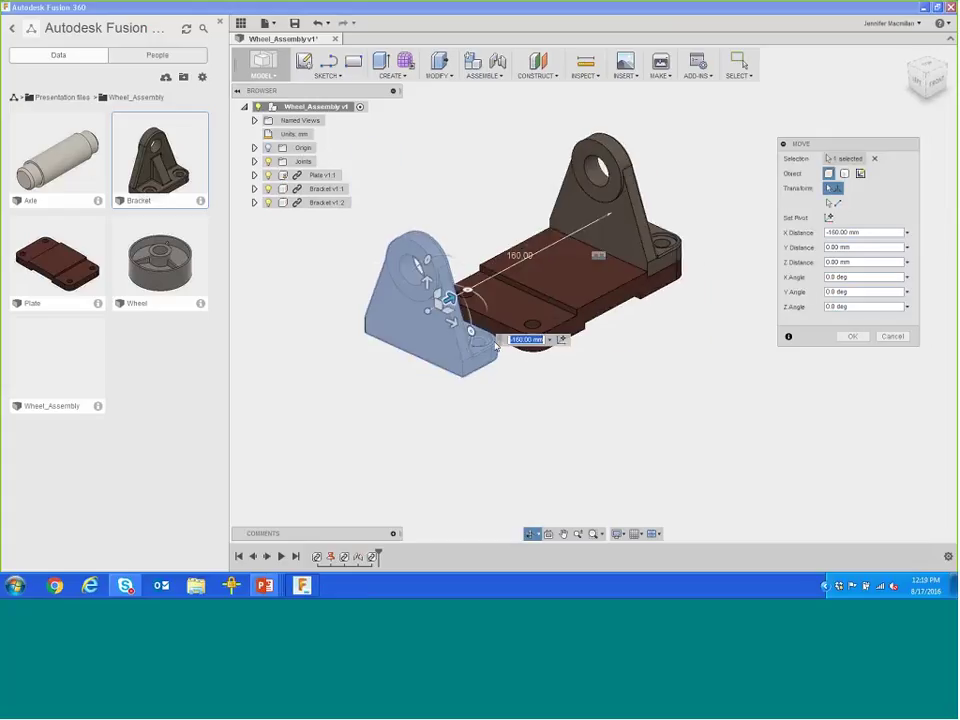
pyautogui.moveTo(451, 321); pyautogui.dragTo(276, 242)
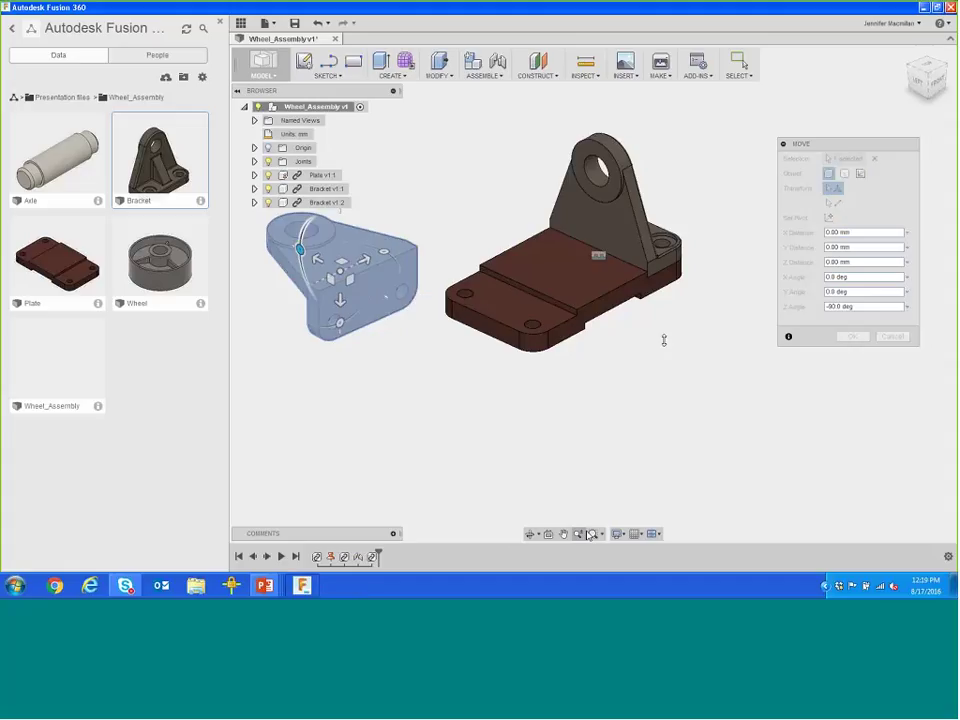
pyautogui.click(854, 338)
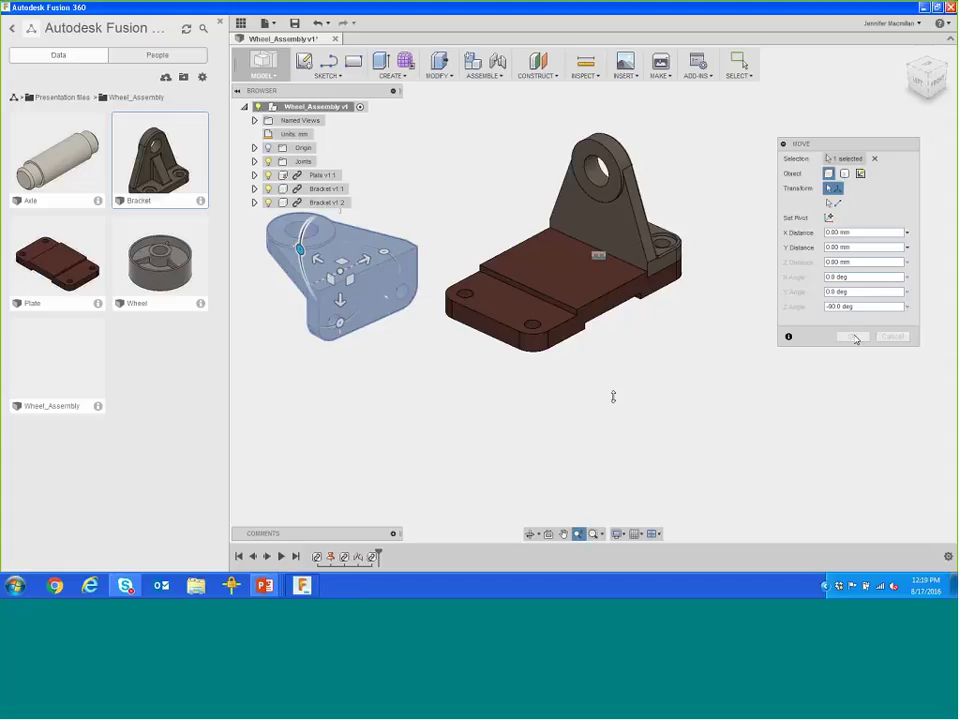
# Step: Start a rigid joint from the center of the second bracket's flat mounting face to the center of the plate's free stepped end face
pyautogui.moveTo(647, 406); pyautogui.dragTo(760, 412, button='middle')
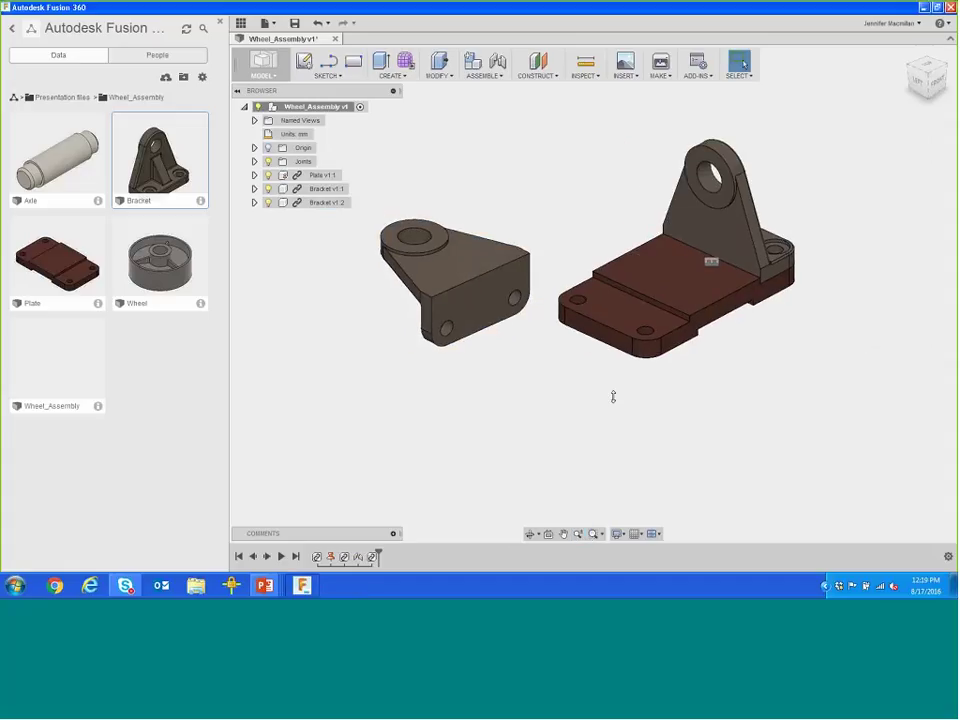
pyautogui.click(499, 78)
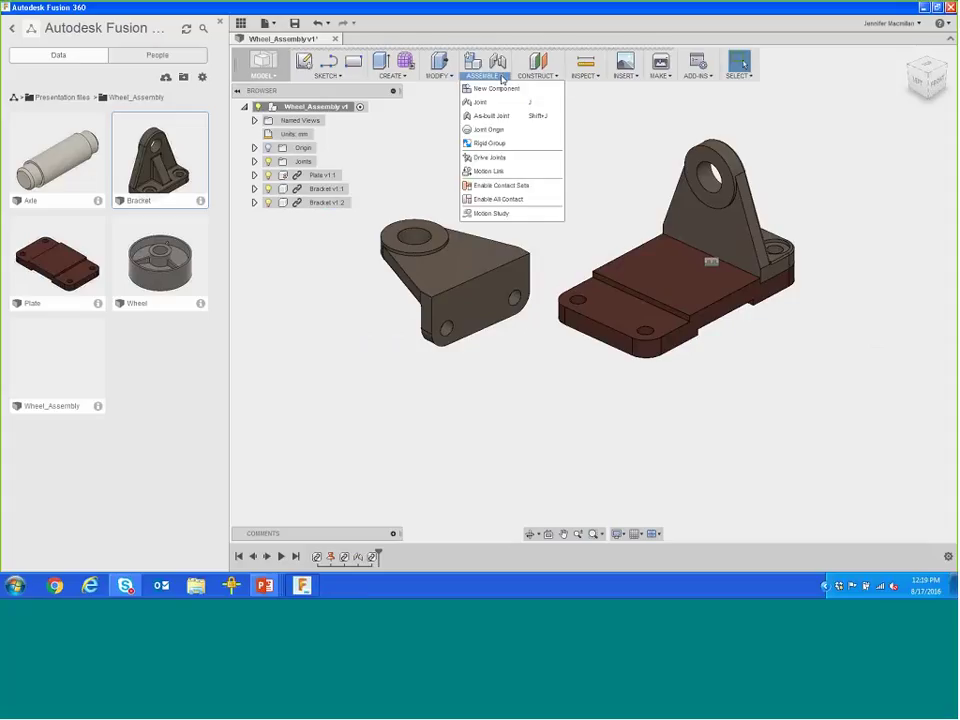
pyautogui.click(486, 104)
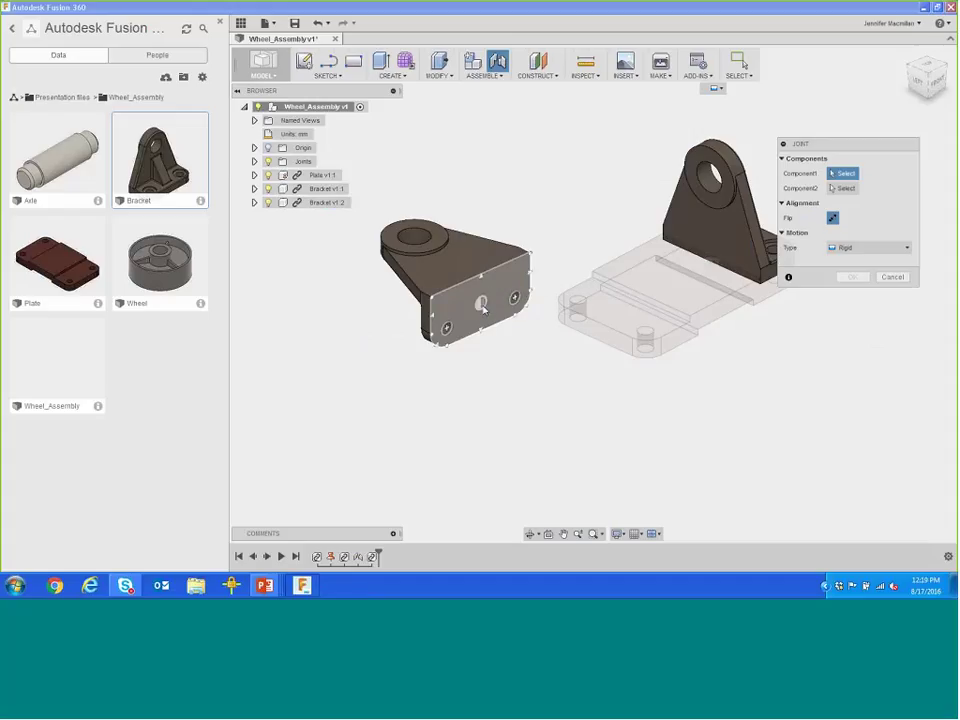
pyautogui.click(482, 307)
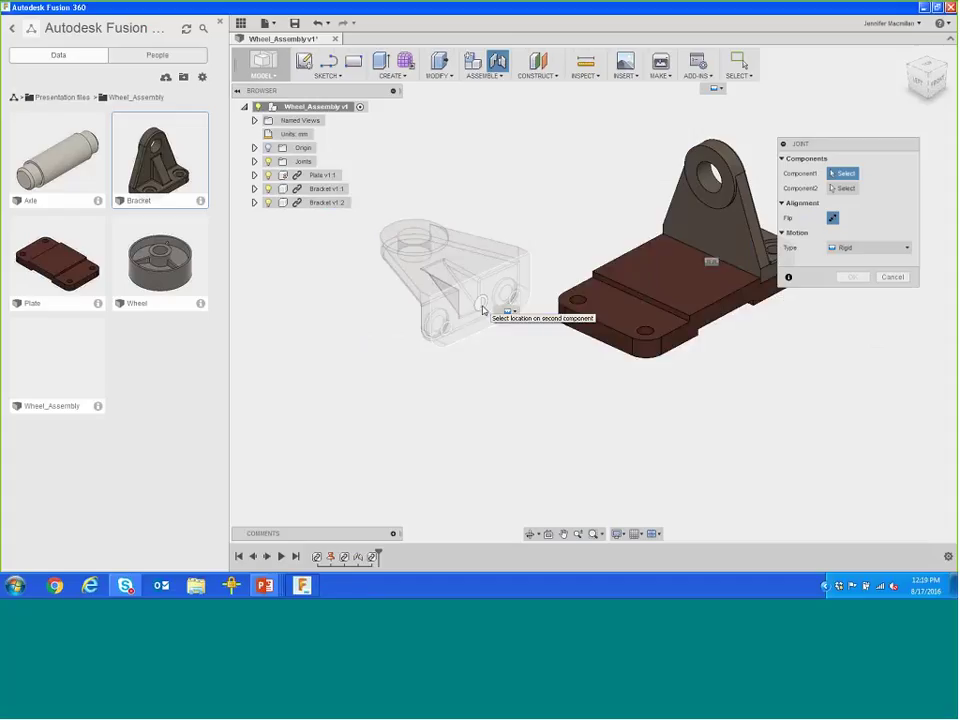
pyautogui.click(621, 315)
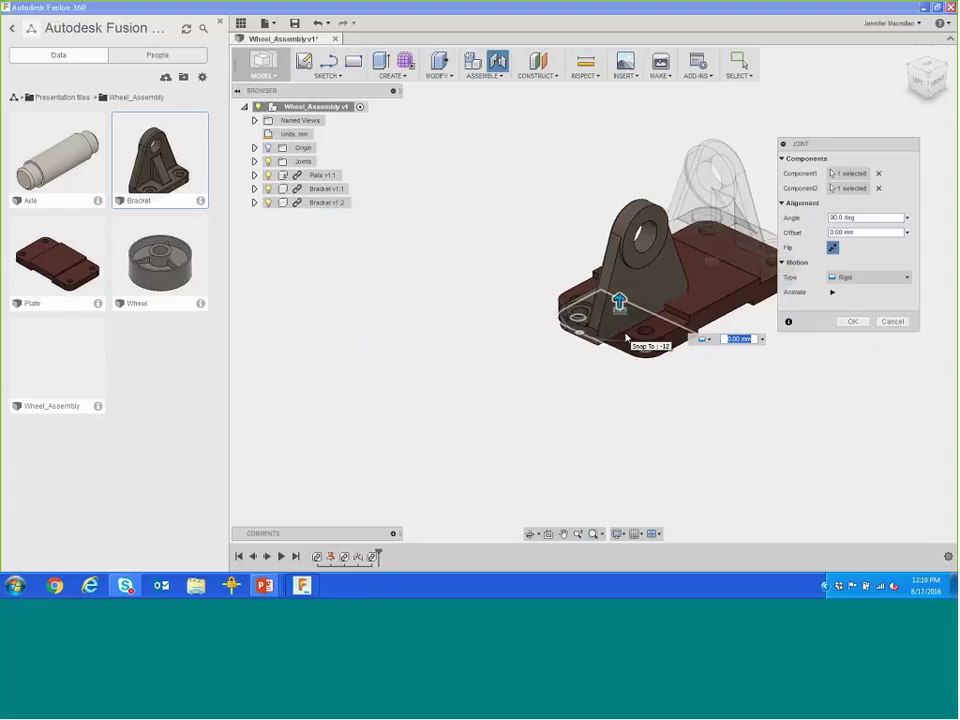
# Step: Set the second bracket's joint angle to 180 degrees, try the flipped alignment and restore it, and accept the rigid joint
pyautogui.moveTo(812, 384); pyautogui.dragTo(722, 392, button='middle')
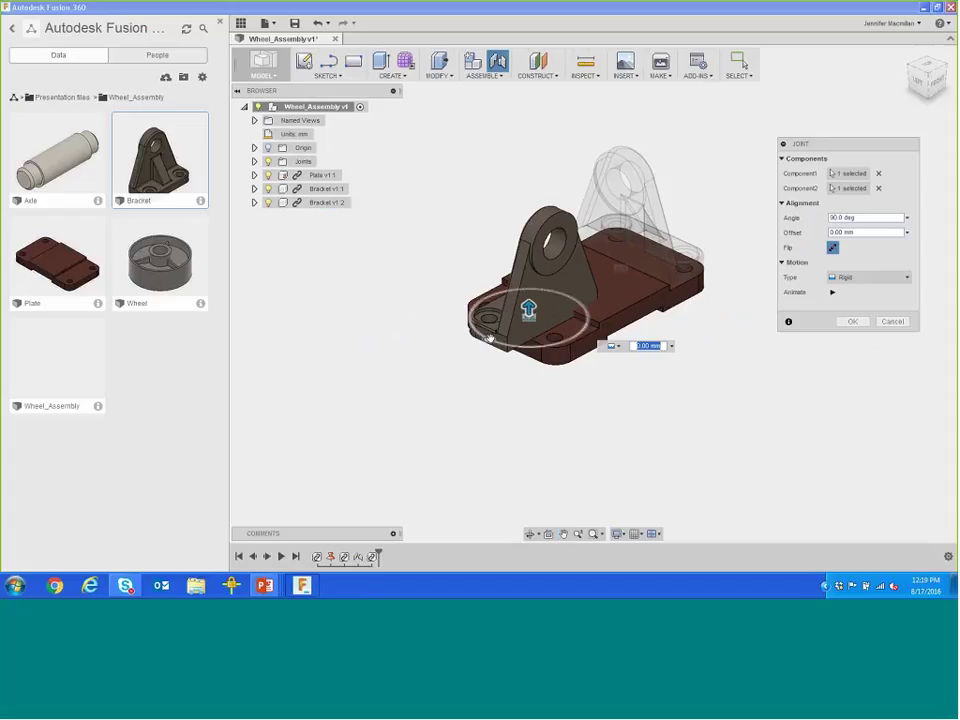
pyautogui.moveTo(490, 338); pyautogui.dragTo(556, 343)
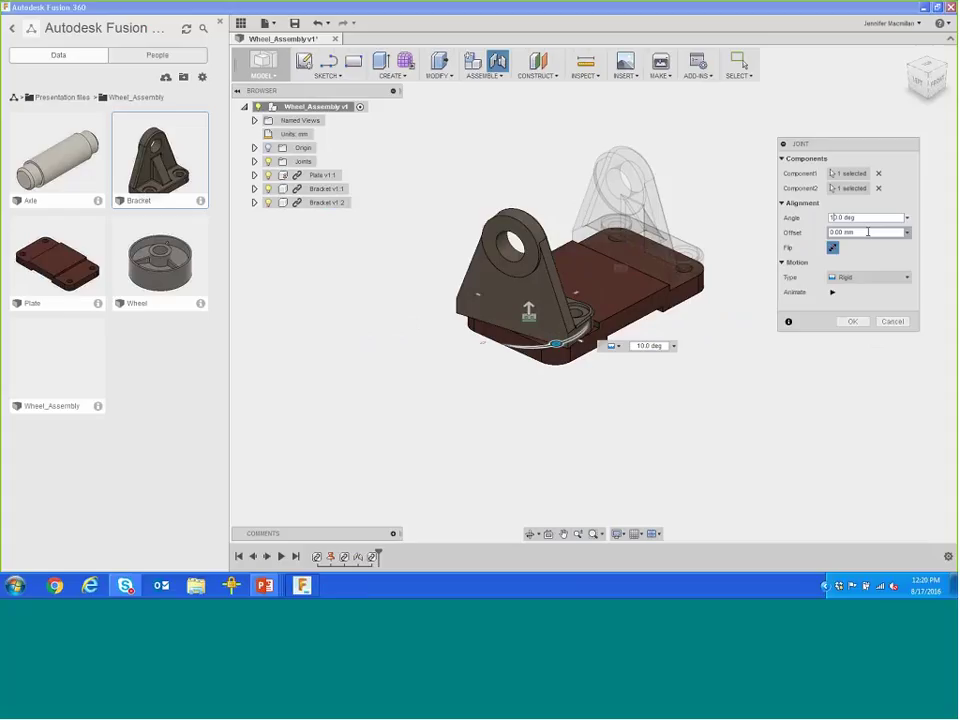
pyautogui.write('8')
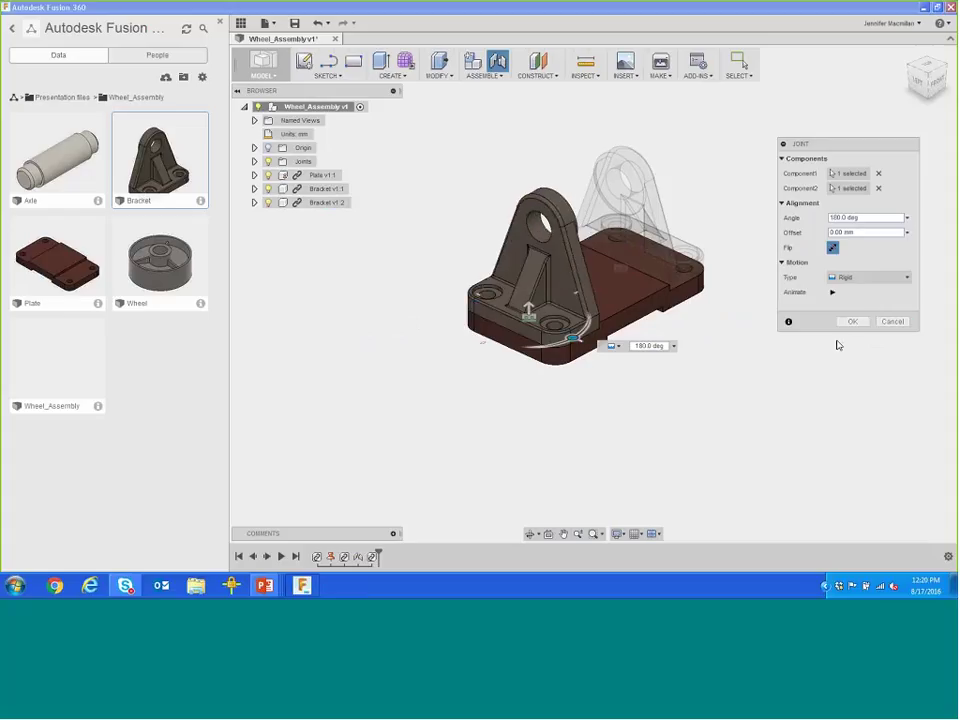
pyautogui.click(833, 248)
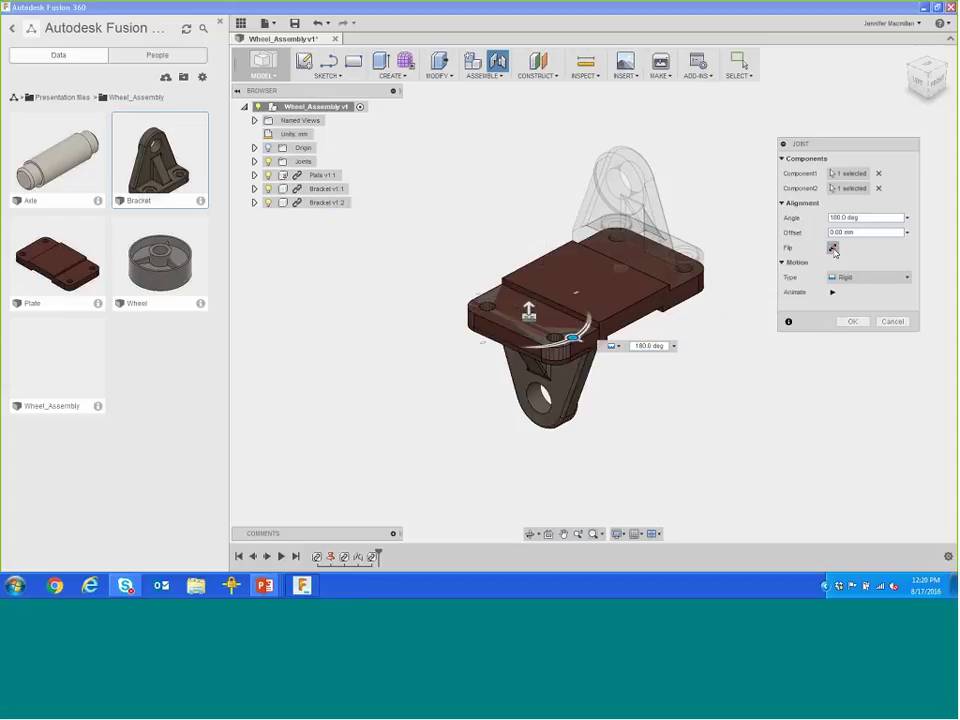
pyautogui.click(834, 249)
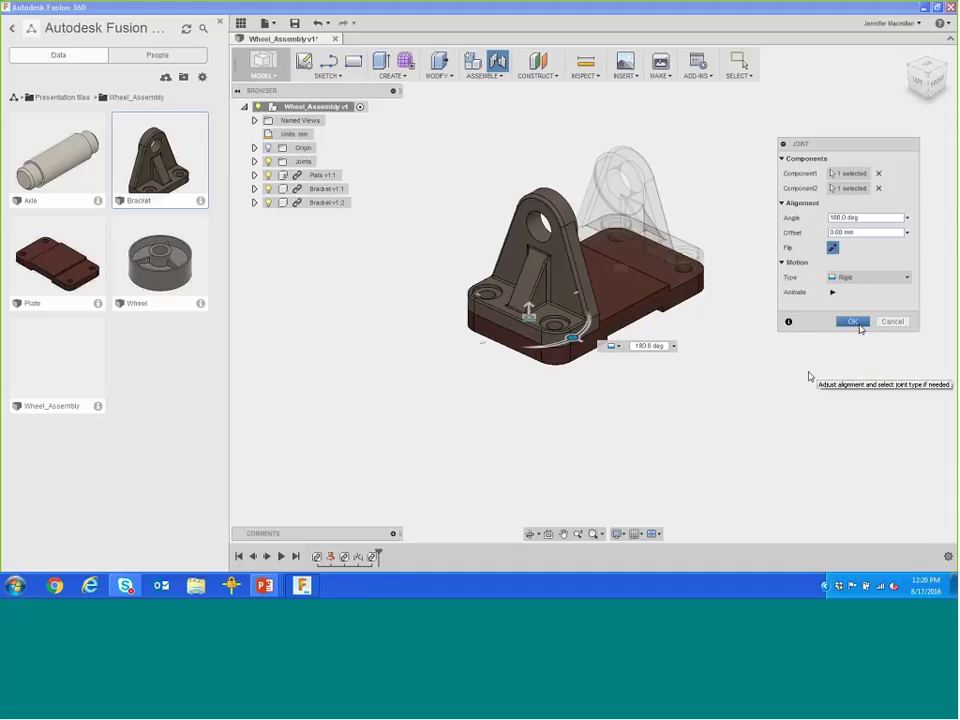
pyautogui.click(859, 323)
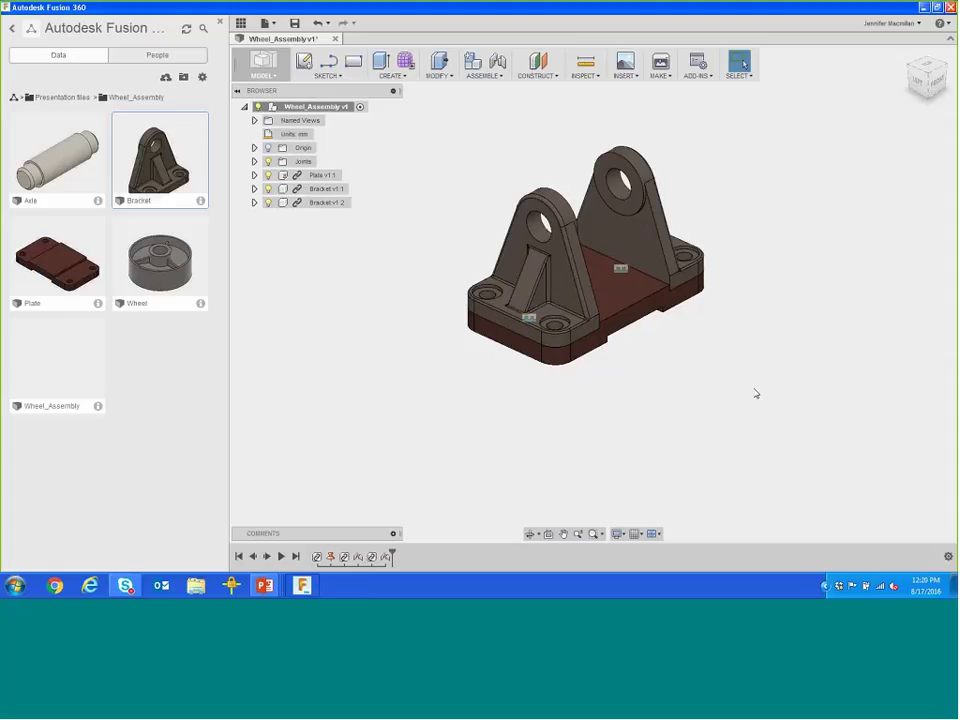
# Step: Insert the Axle component into the assembly, move it 110 mm in Z beside the plate, and rotate it about 100 degrees
pyautogui.moveTo(766, 373); pyautogui.dragTo(742, 385, button='middle')
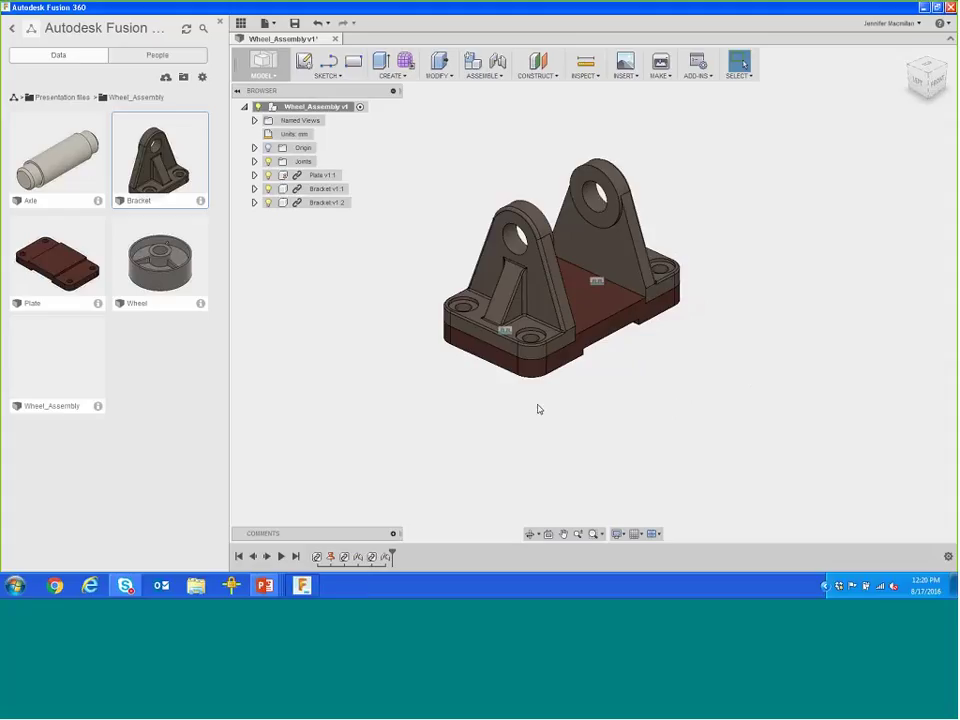
pyautogui.click(62, 166)
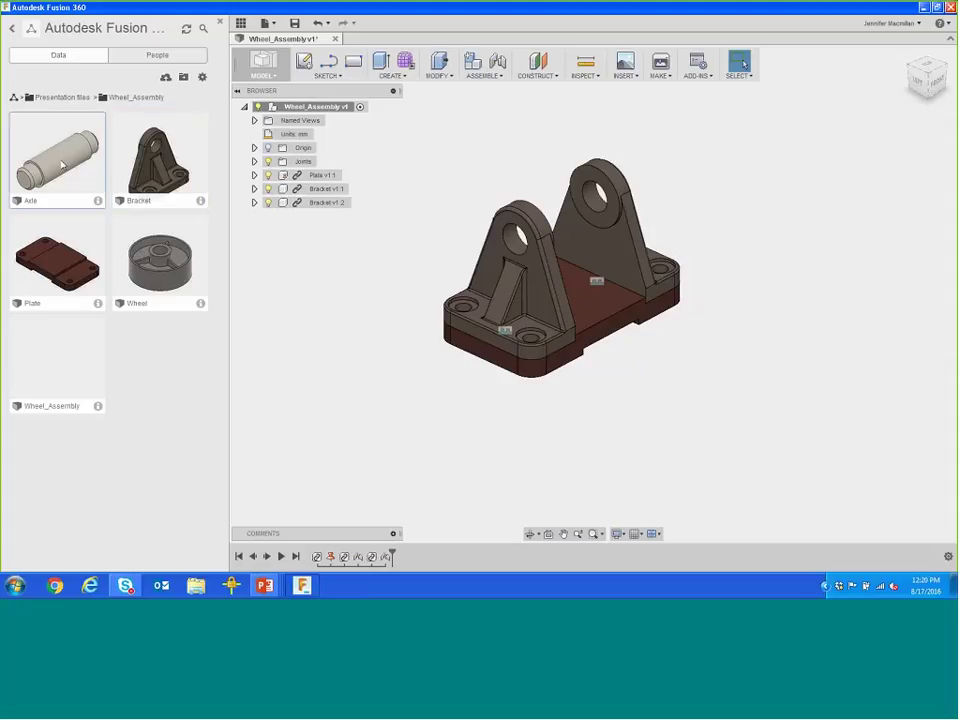
pyautogui.moveTo(62, 160); pyautogui.dragTo(561, 318)
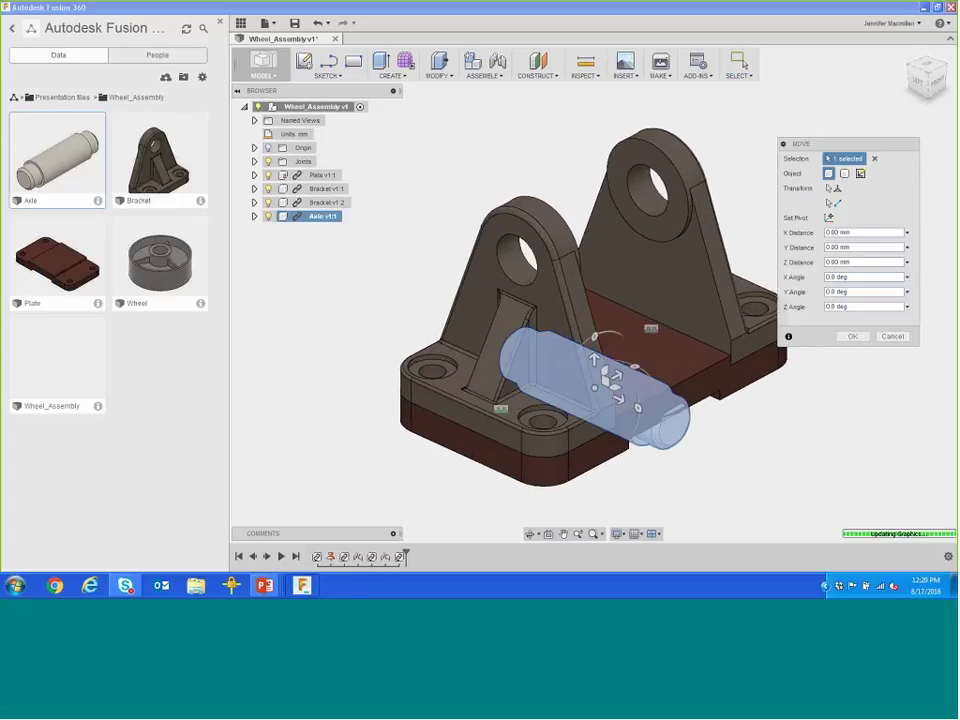
pyautogui.moveTo(574, 320); pyautogui.dragTo(721, 394)
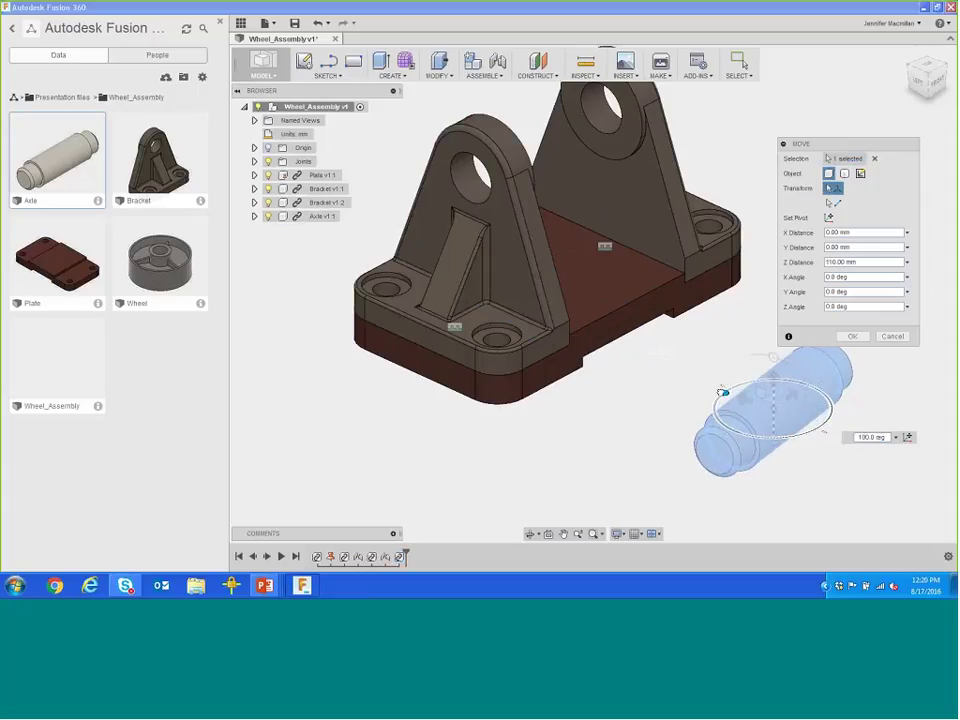
pyautogui.click(855, 338)
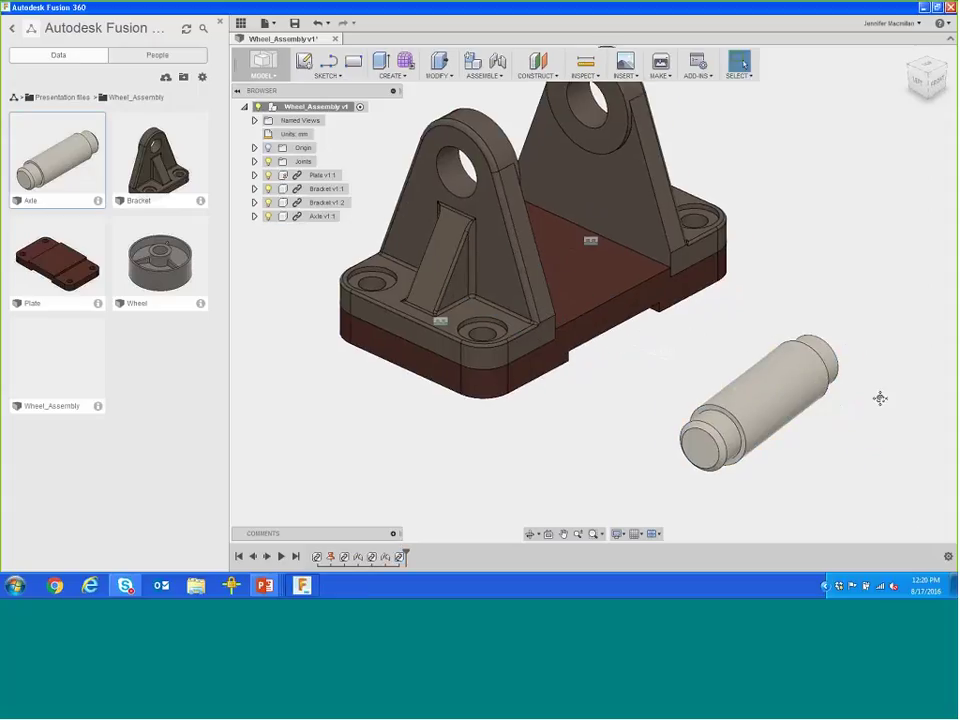
pyautogui.scroll(-3, 874, 403)
pyautogui.moveTo(865, 324); pyautogui.dragTo(812, 306, button='middle')
pyautogui.click(492, 80)
pyautogui.click(482, 101)
pyautogui.click(894, 278)
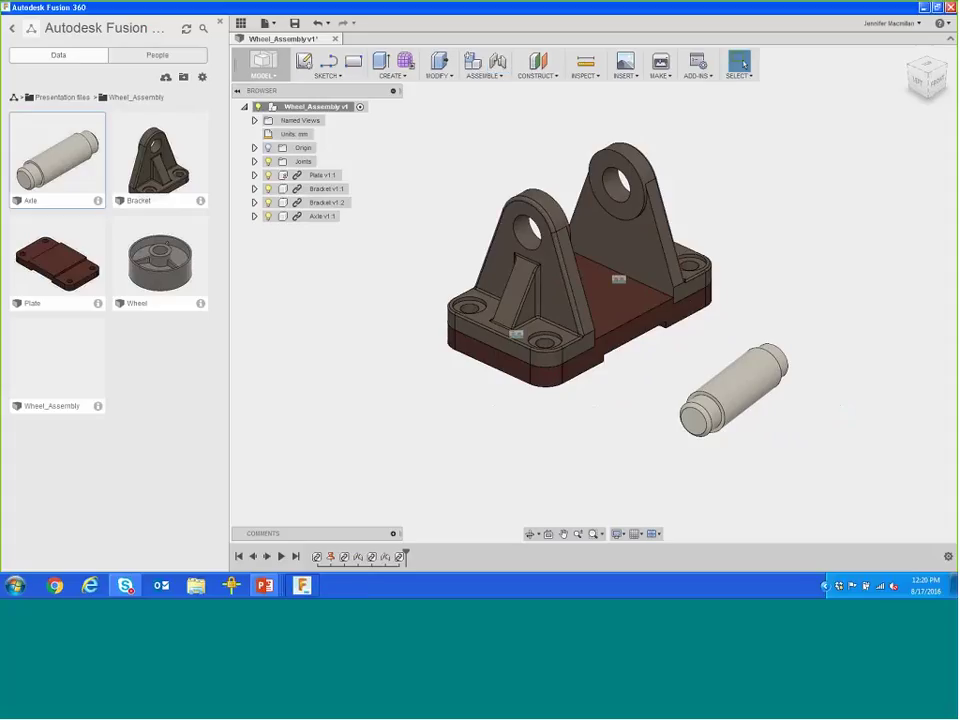
# Step: Measure the distance between the facing ring-shaped faces around the two brackets' axle holes
pyautogui.click(585, 72)
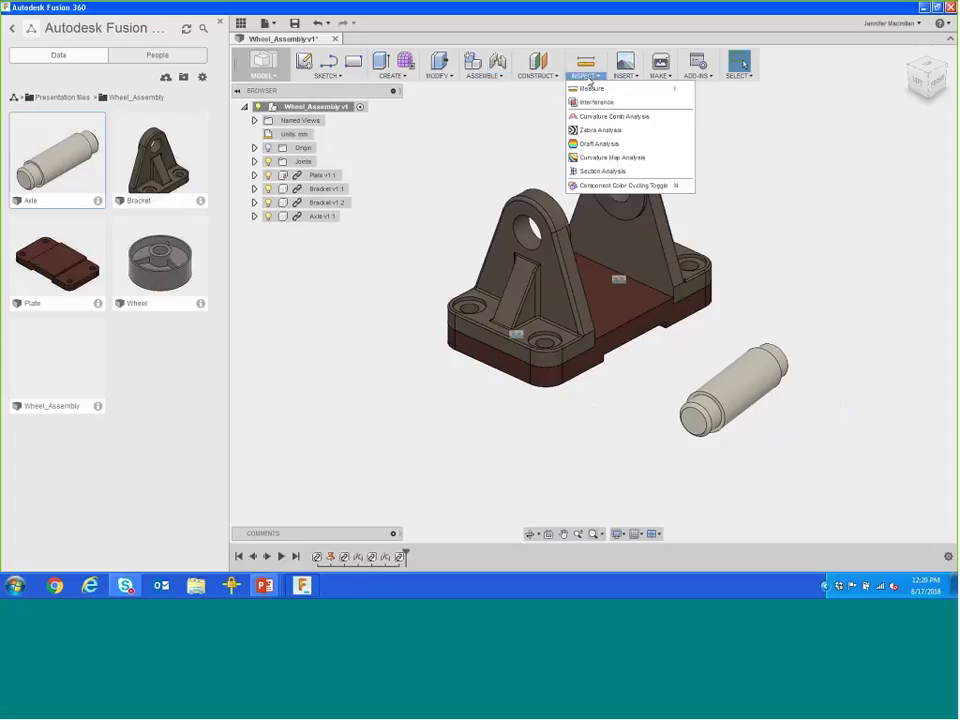
pyautogui.click(593, 90)
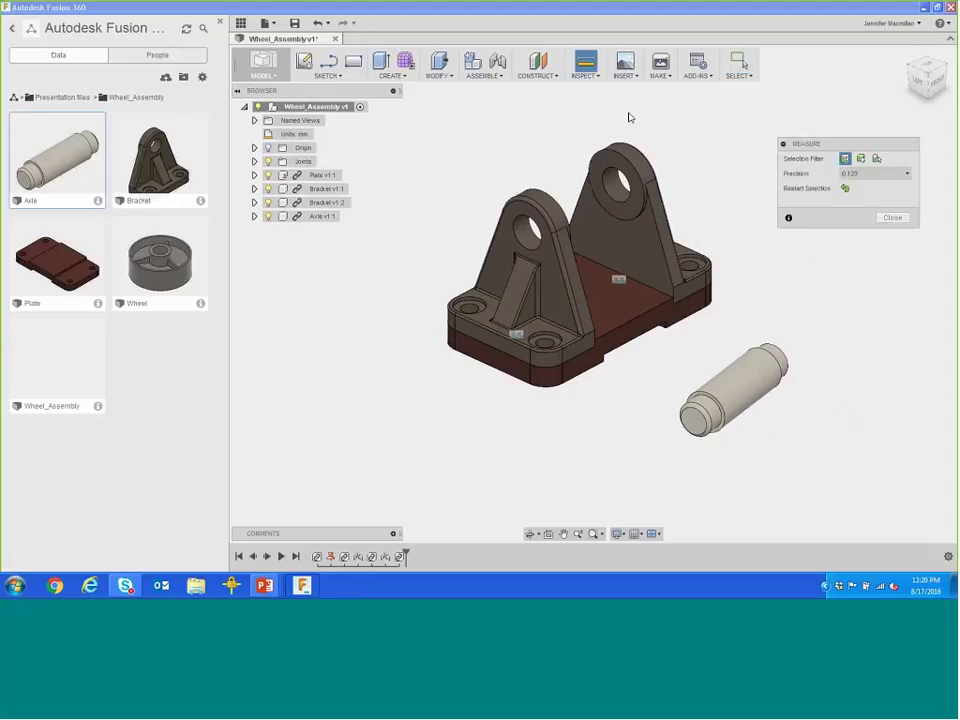
pyautogui.click(629, 211)
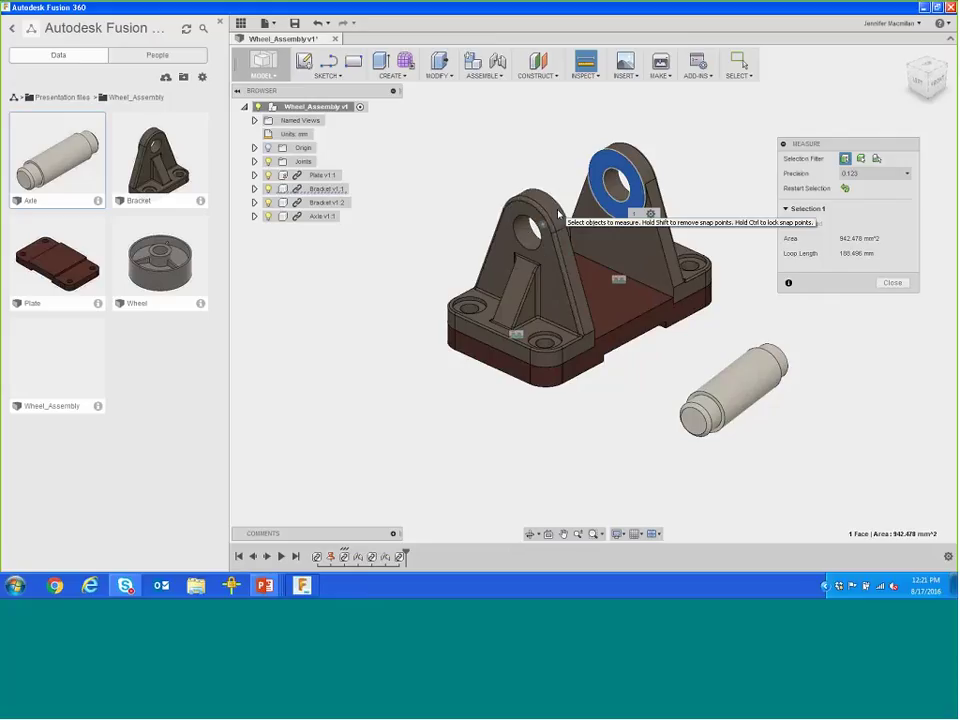
pyautogui.click(558, 214)
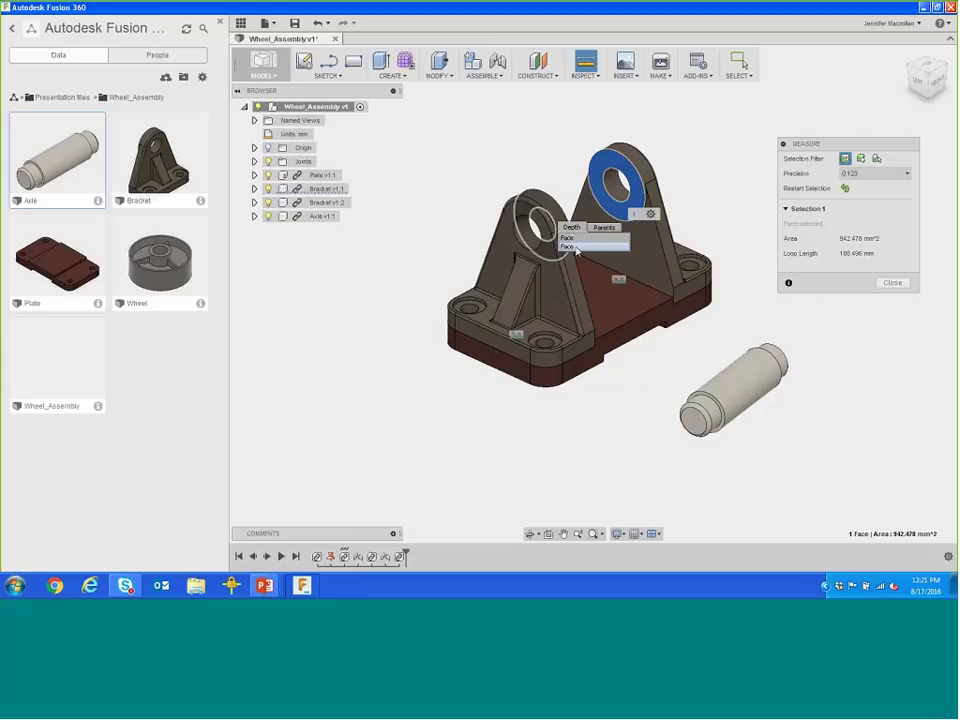
pyautogui.click(576, 247)
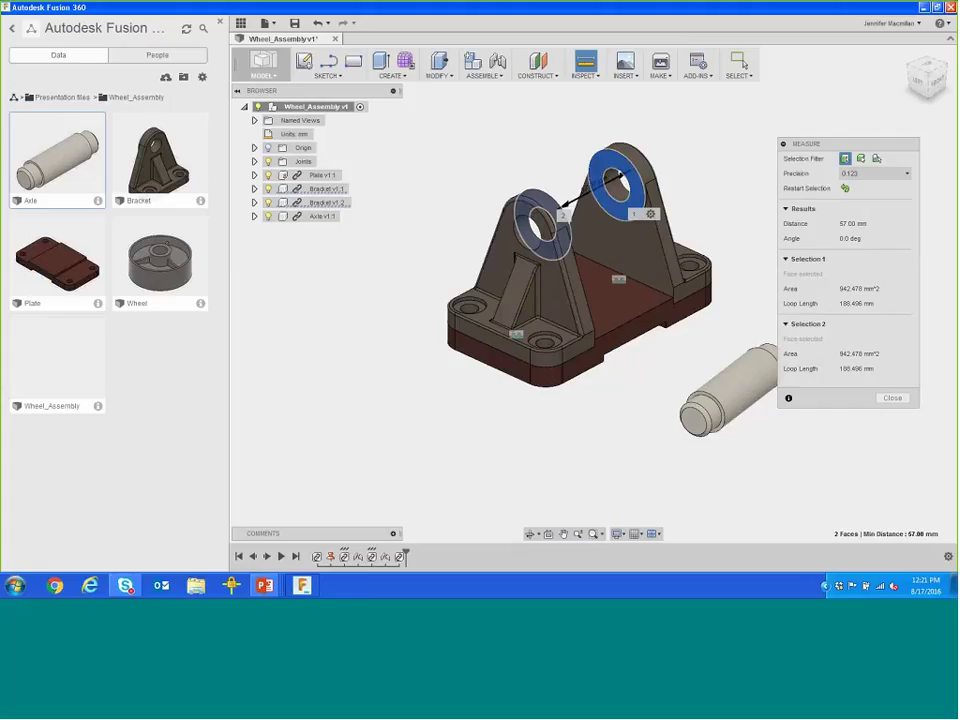
pyautogui.click(892, 398)
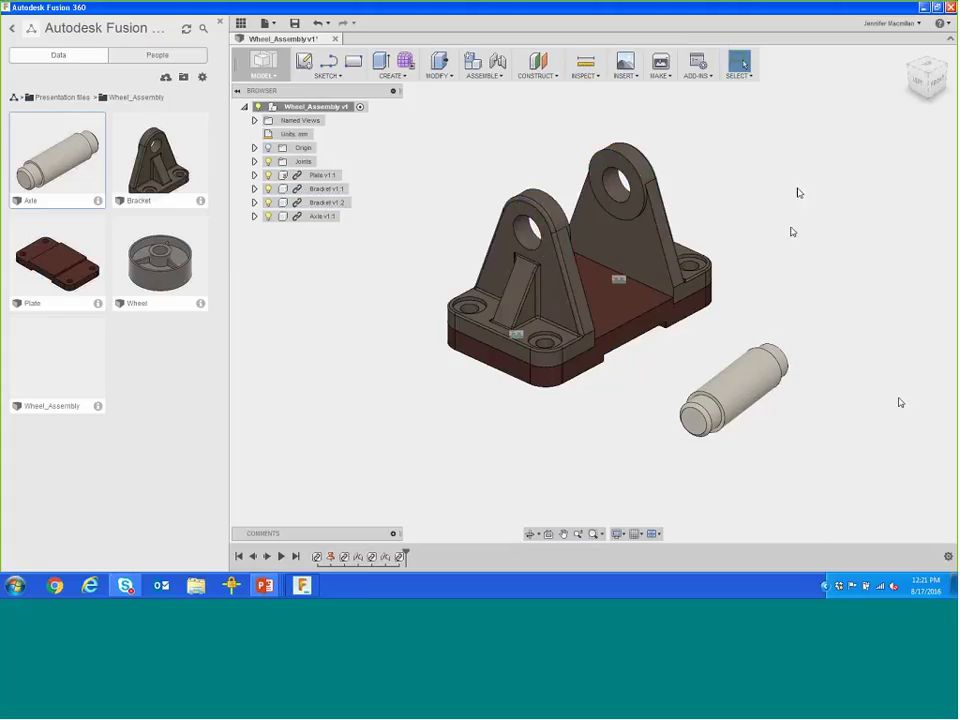
# Step: Start a rigid joint between the midpoint of the axle's cylindrical body and the center of the first bracket's inner ring face
pyautogui.click(503, 77)
pyautogui.click(489, 104)
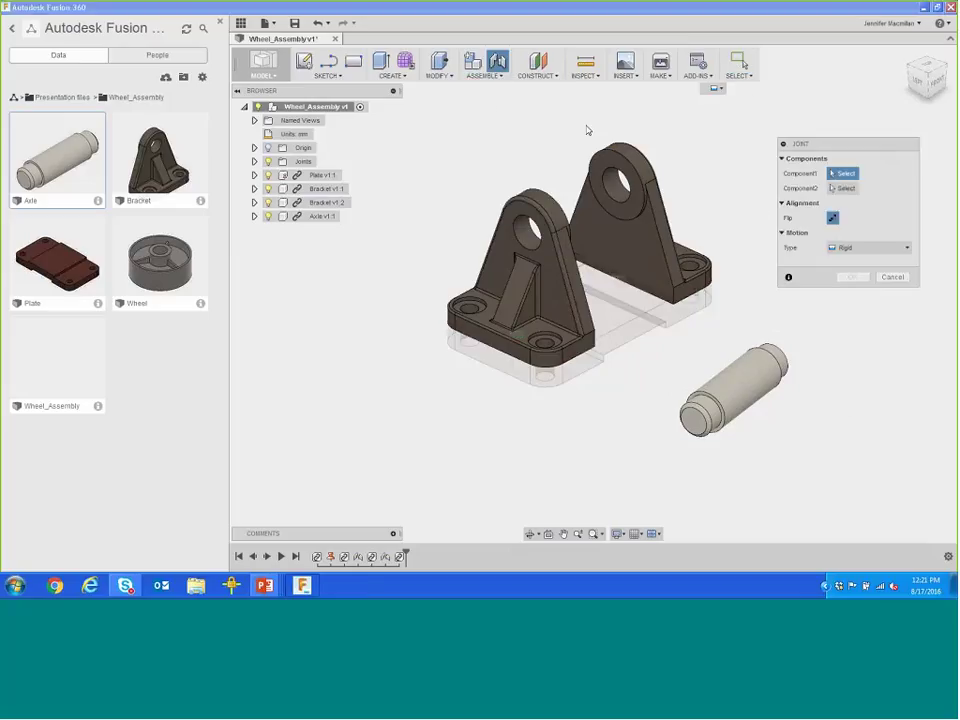
pyautogui.click(740, 392)
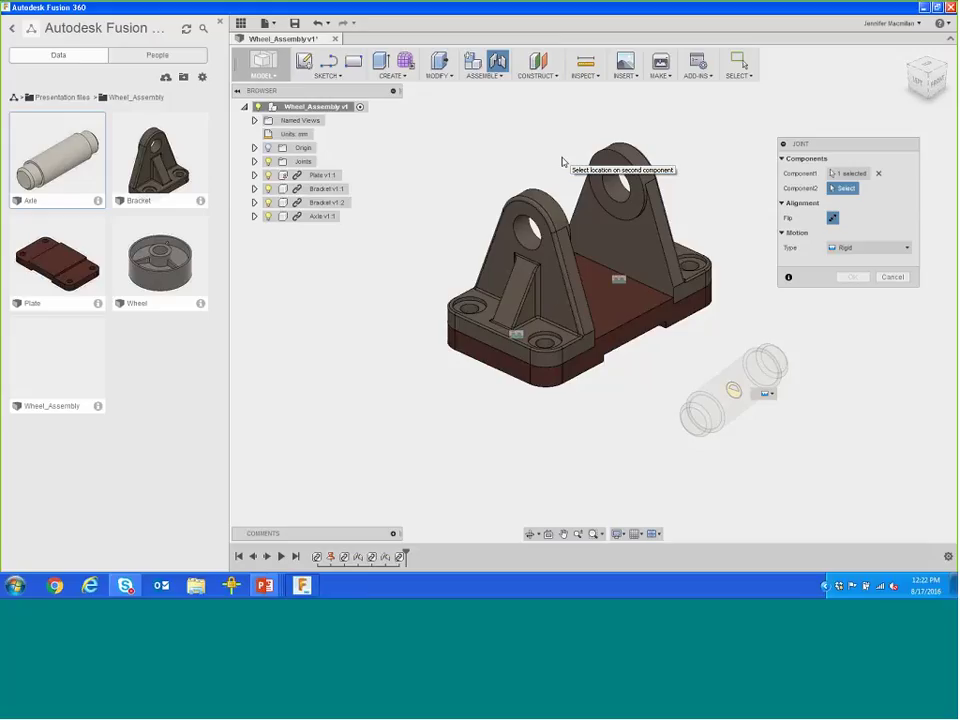
pyautogui.click(617, 203)
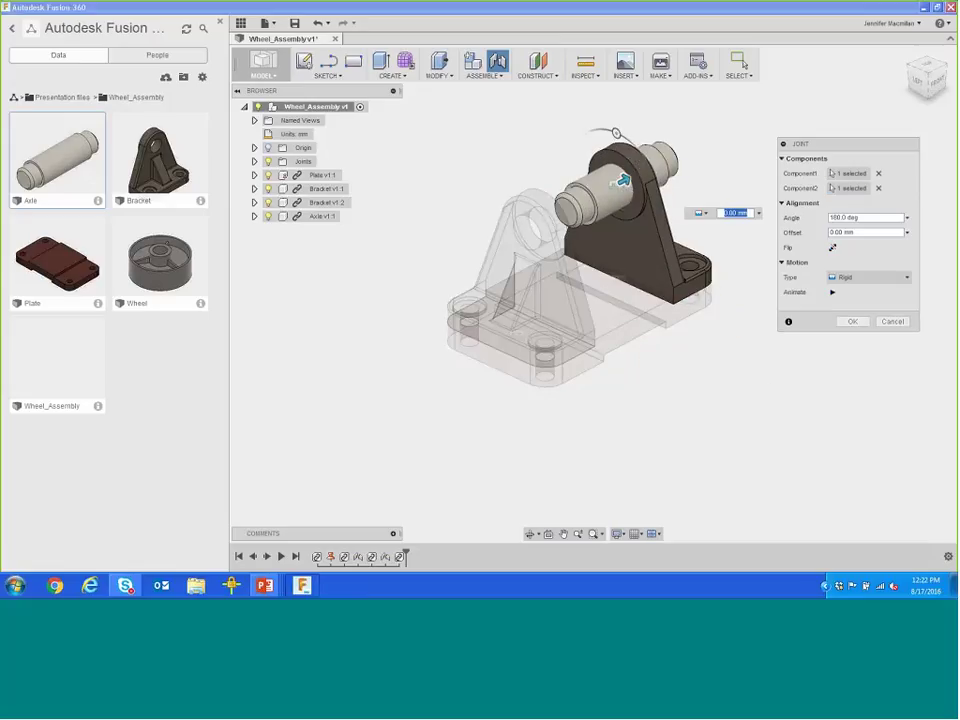
# Step: Set the axle joint's offset to 28.5 mm while viewing the assembly from the front
pyautogui.click(940, 86)
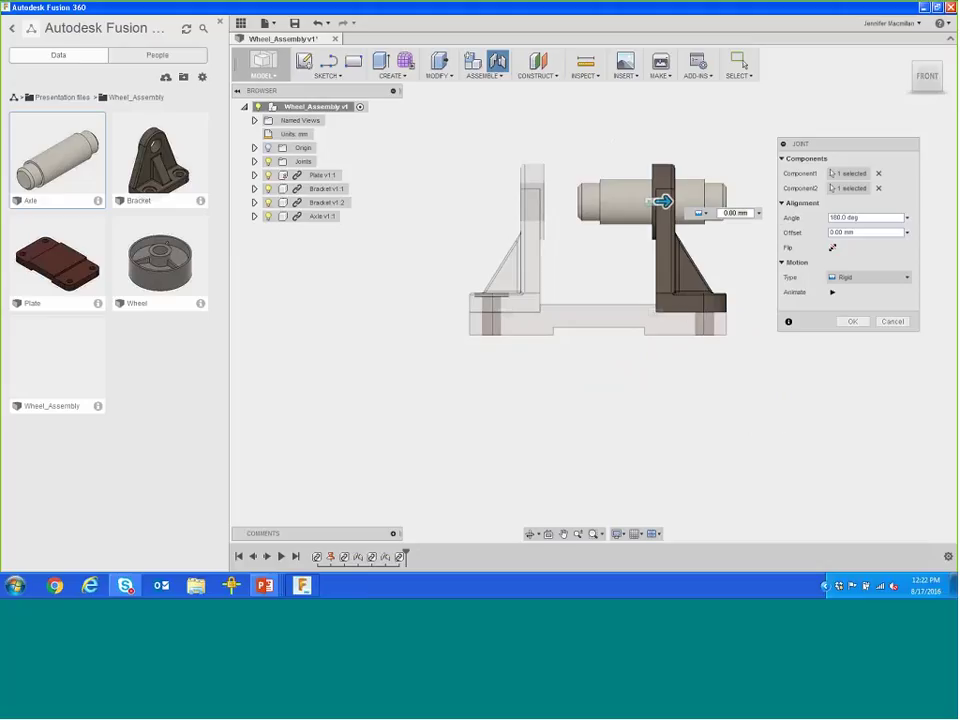
pyautogui.click(833, 232)
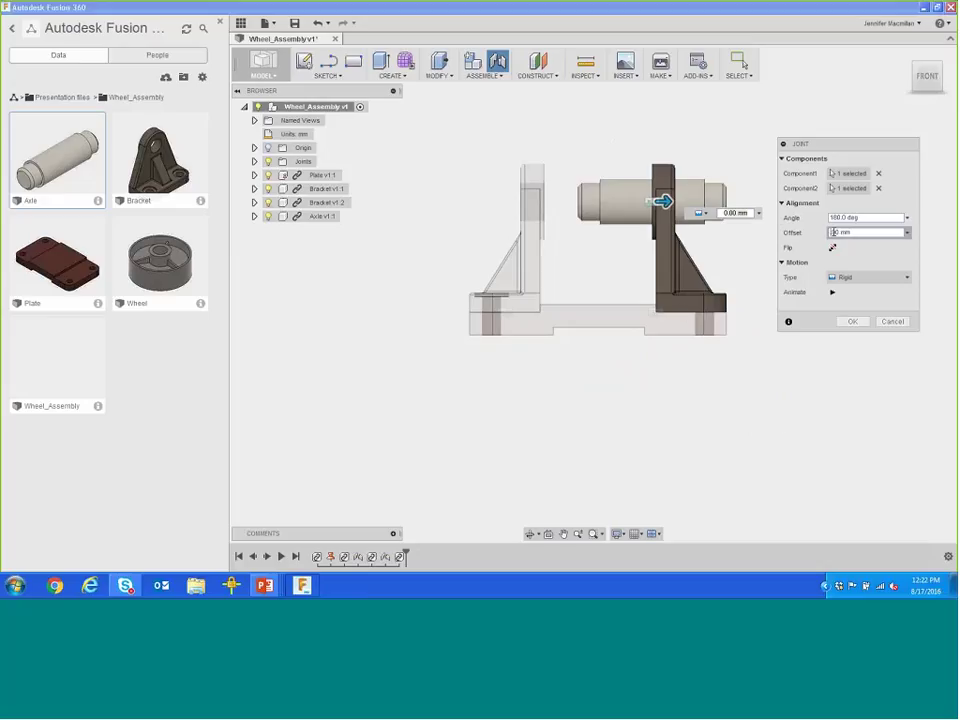
pyautogui.press('BackSpace')
pyautogui.write('2')
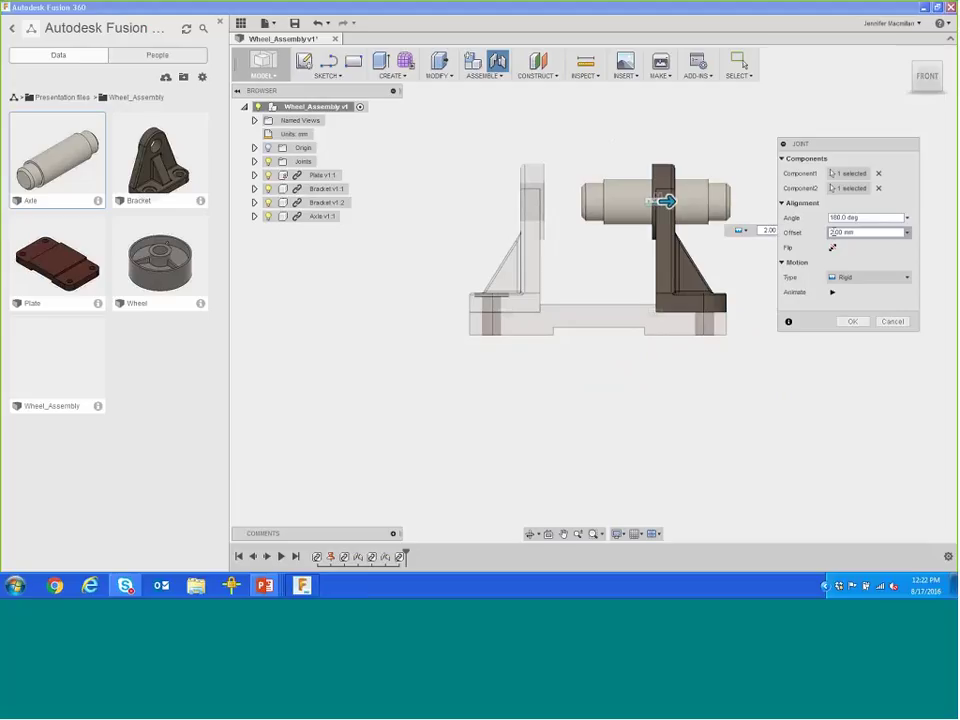
pyautogui.write('0.')
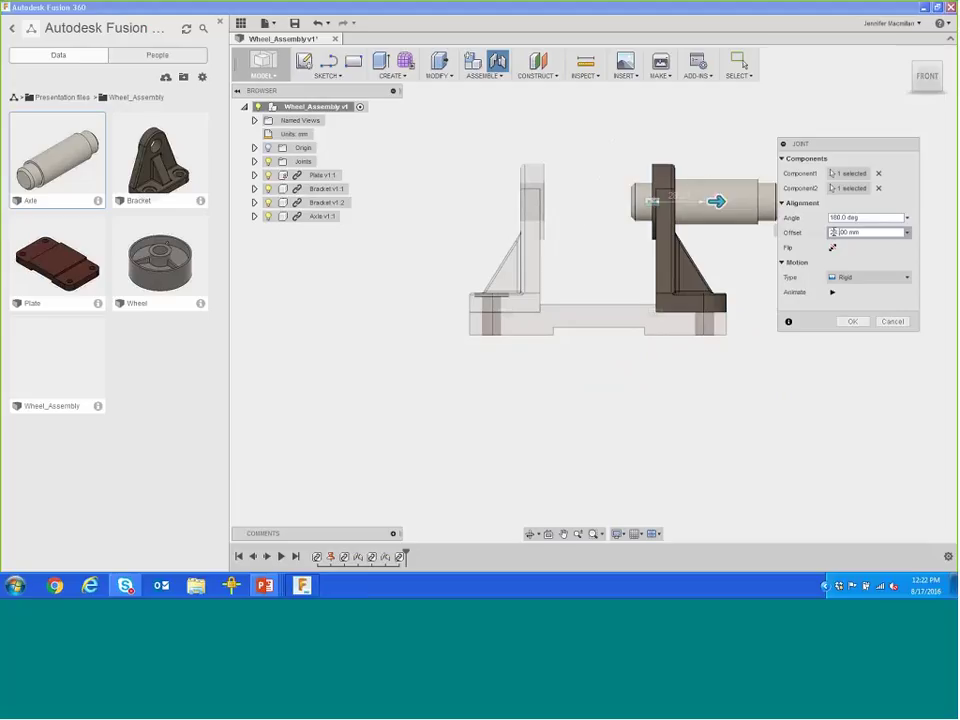
pyautogui.write('5')
pyautogui.press('Return')
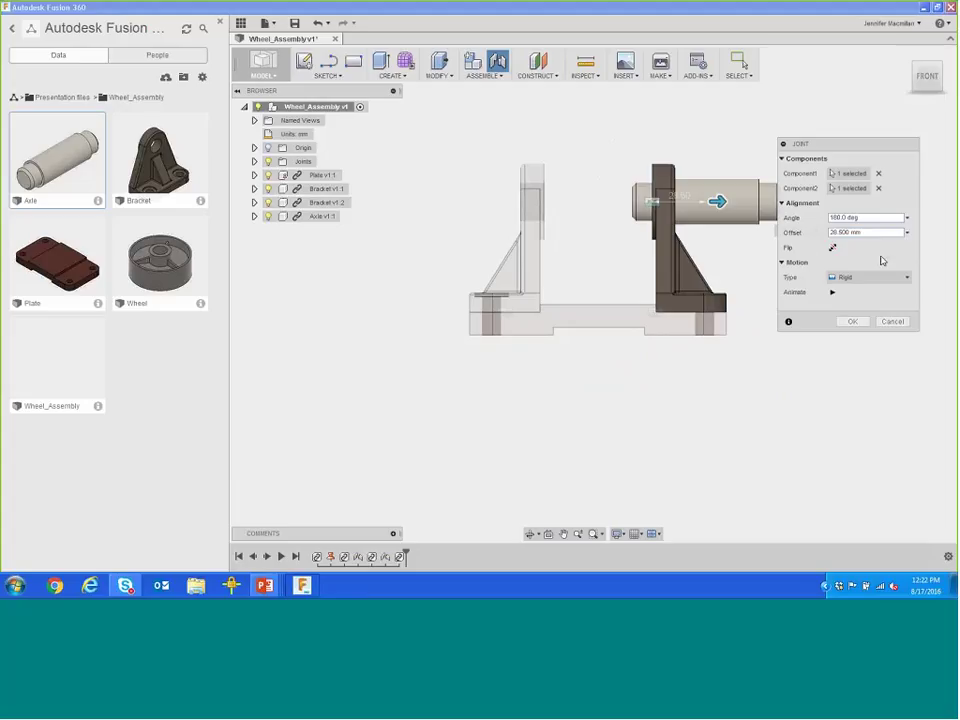
# Step: Set the axle joint's offset to -28.5 mm so the axle spans the gap between the two brackets
pyautogui.write('-')
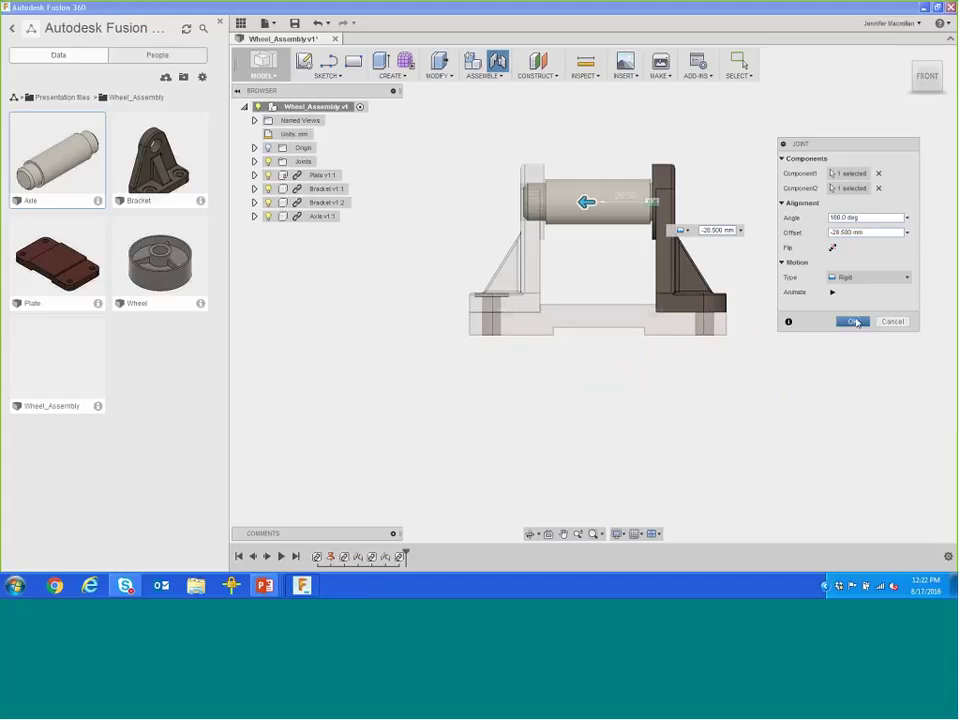
pyautogui.click(855, 321)
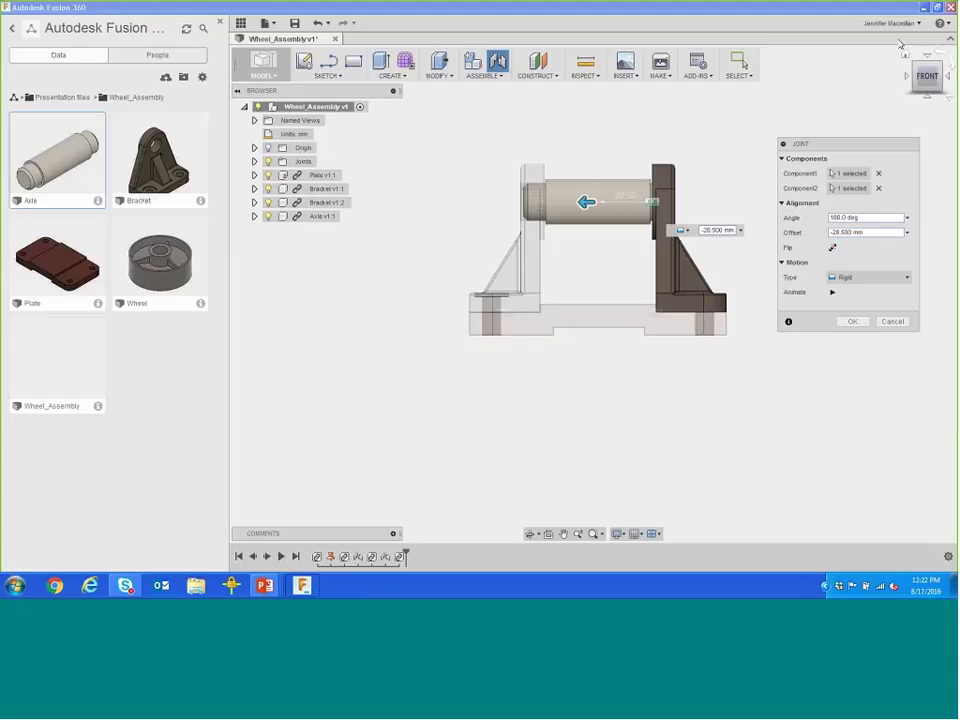
pyautogui.click(915, 65)
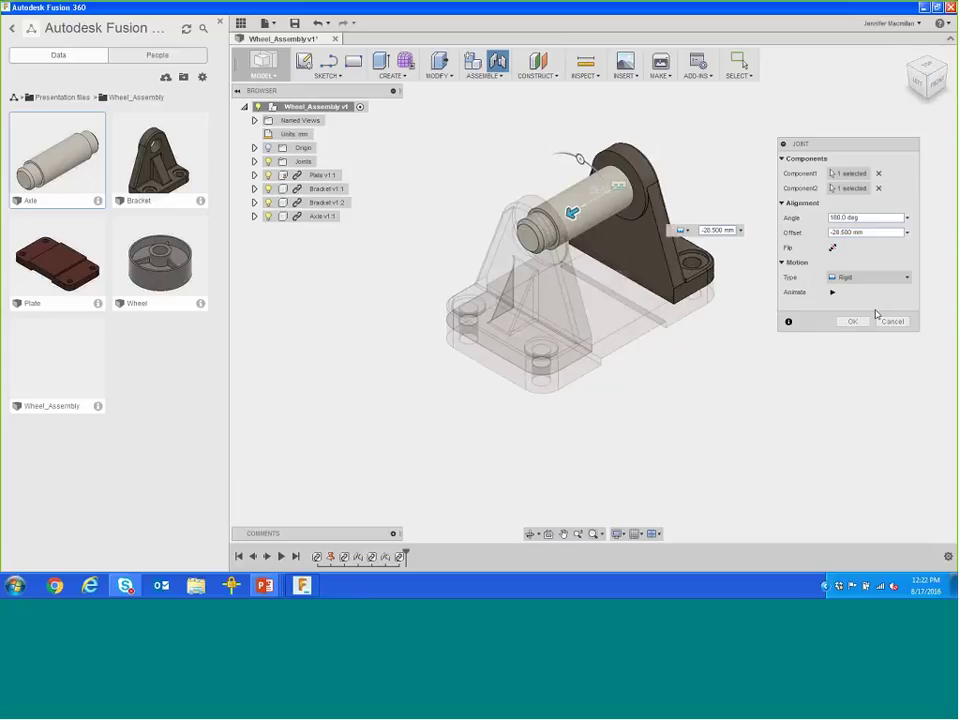
# Step: Change the axle joint's motion type to Revolute and preview its animation
pyautogui.click(852, 278)
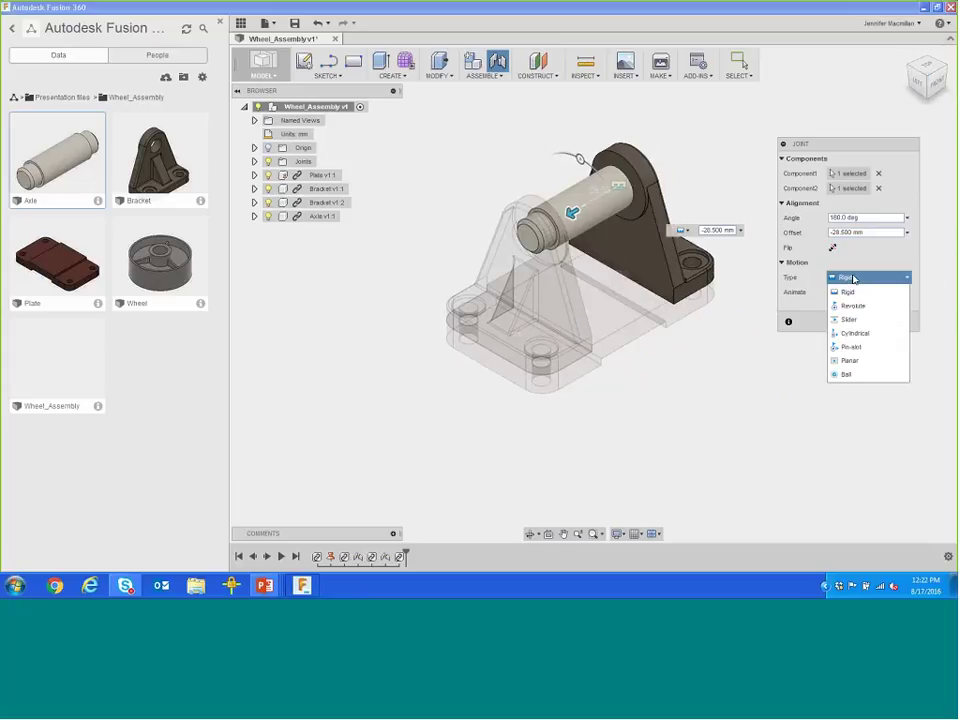
pyautogui.click(853, 305)
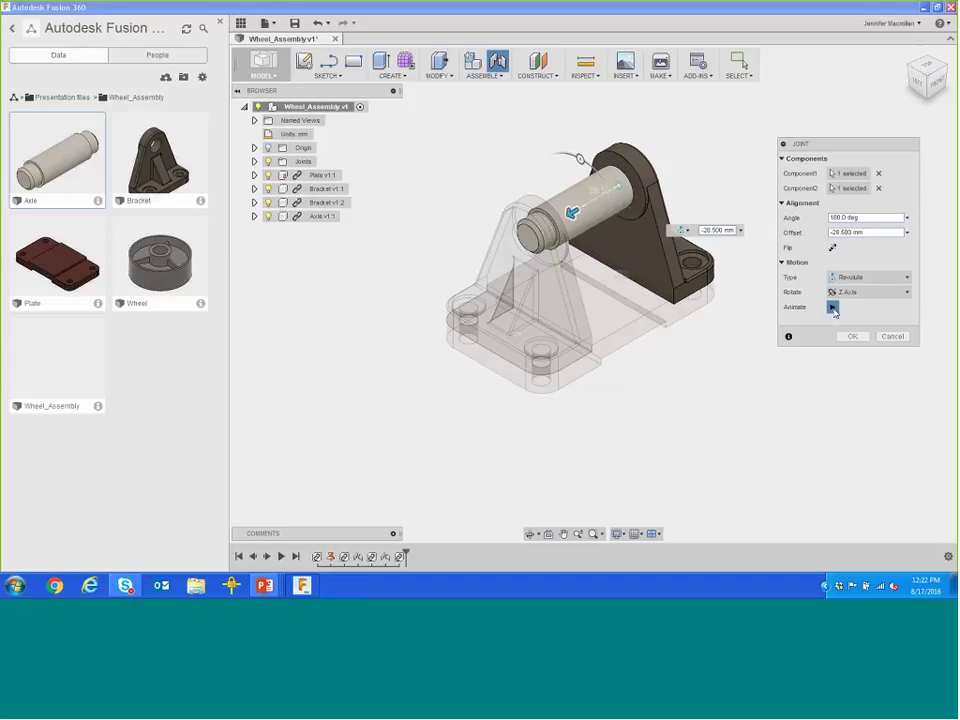
pyautogui.click(832, 309)
pyautogui.click(832, 308)
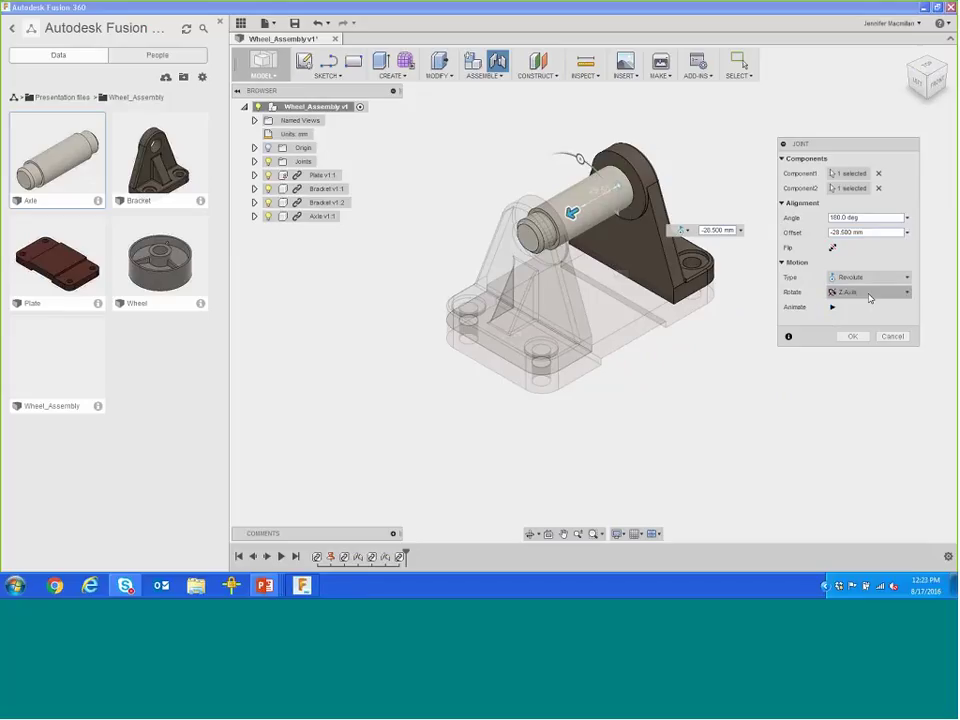
# Step: Preview the axle's rotation about the X and Y axes, and complete the joint with rotation about the Z axis
pyautogui.click(869, 292)
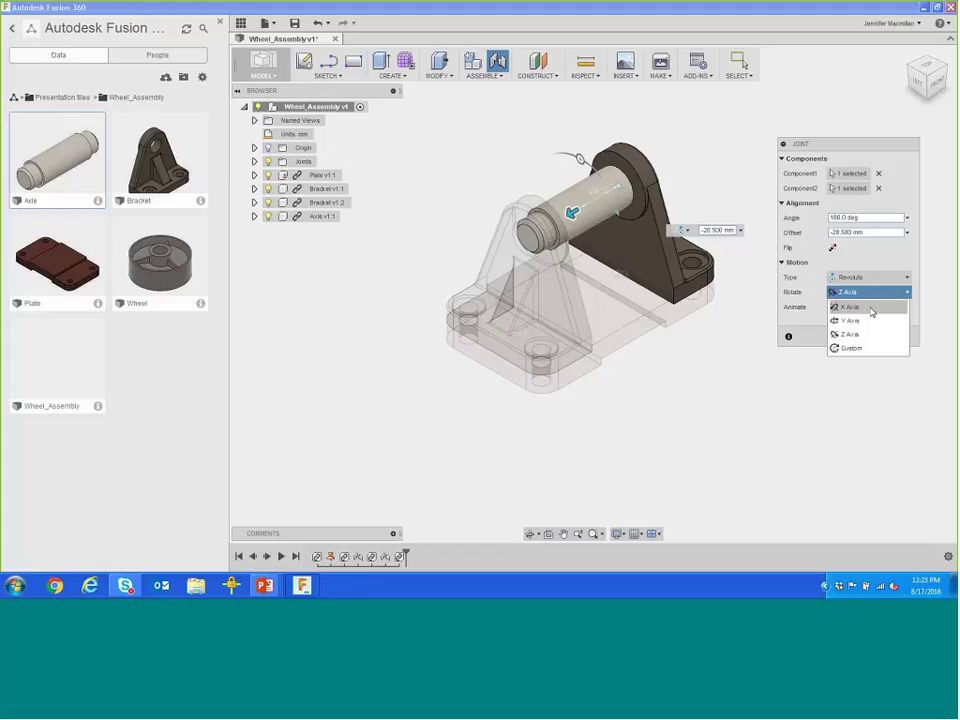
pyautogui.click(871, 312)
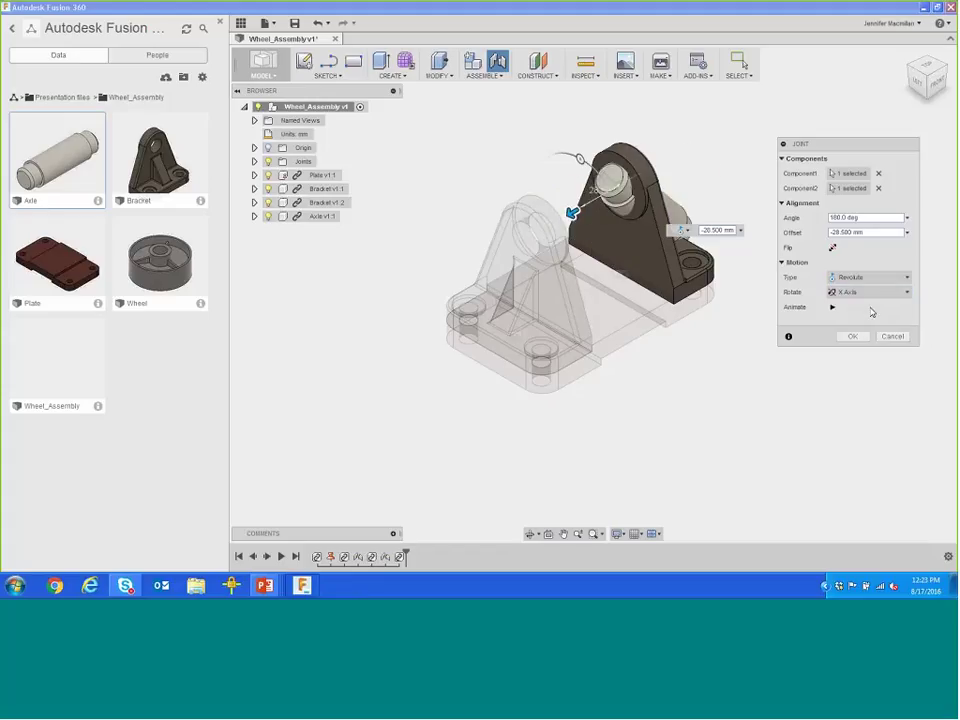
pyautogui.click(868, 292)
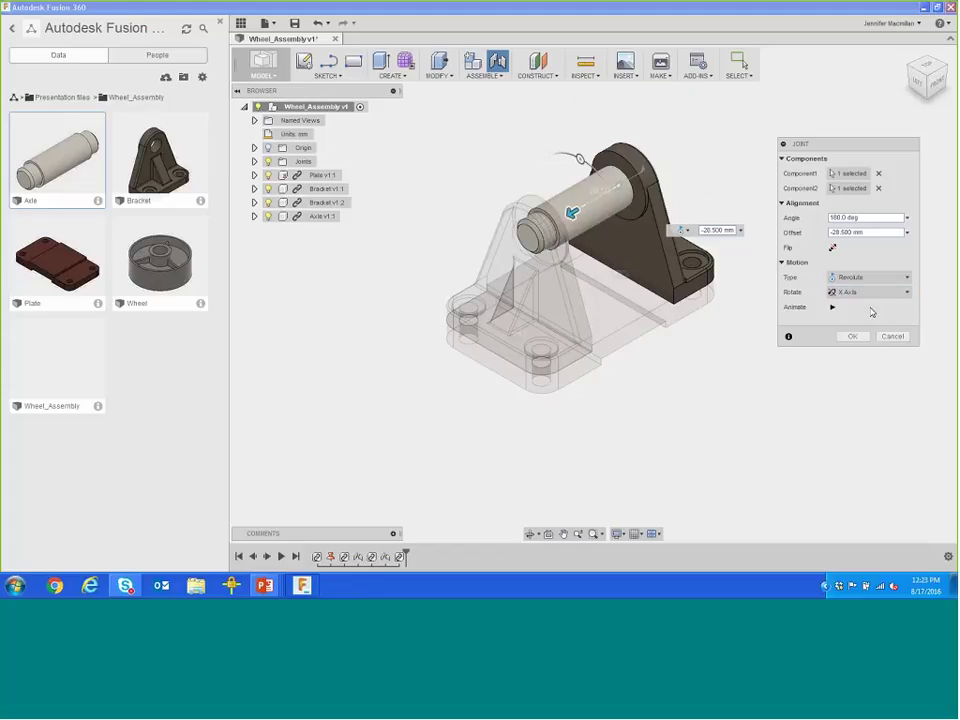
pyautogui.click(869, 321)
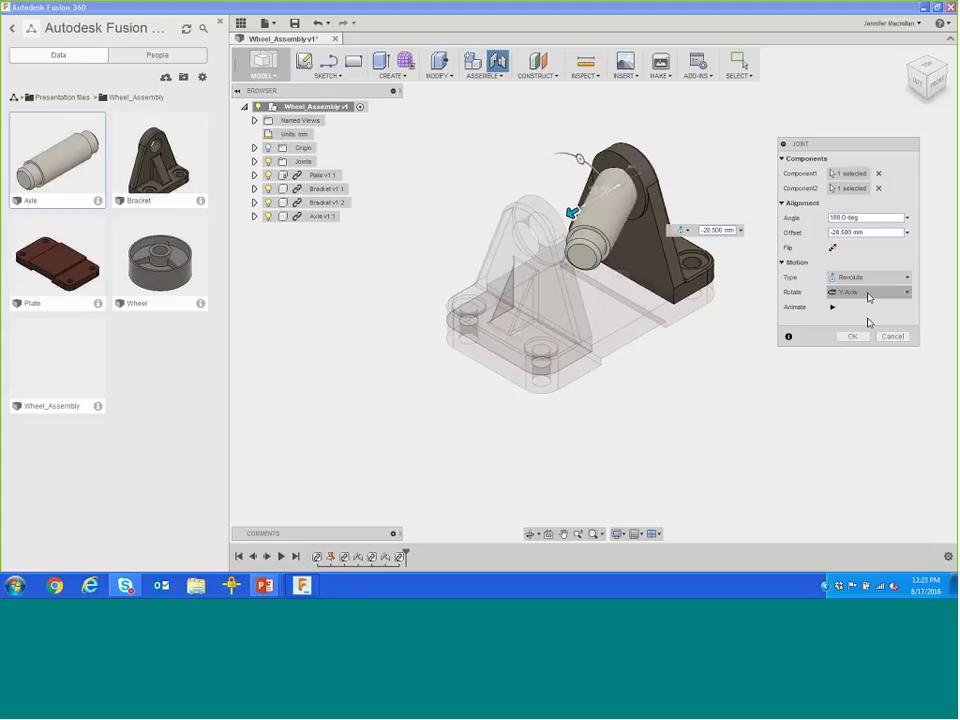
pyautogui.click(868, 293)
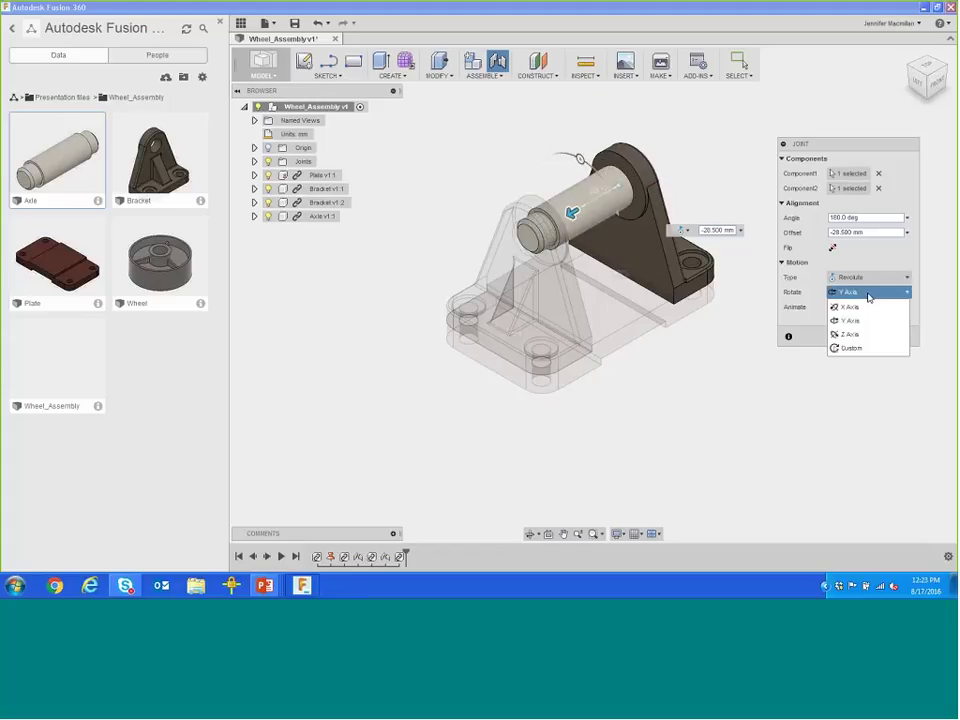
pyautogui.click(866, 334)
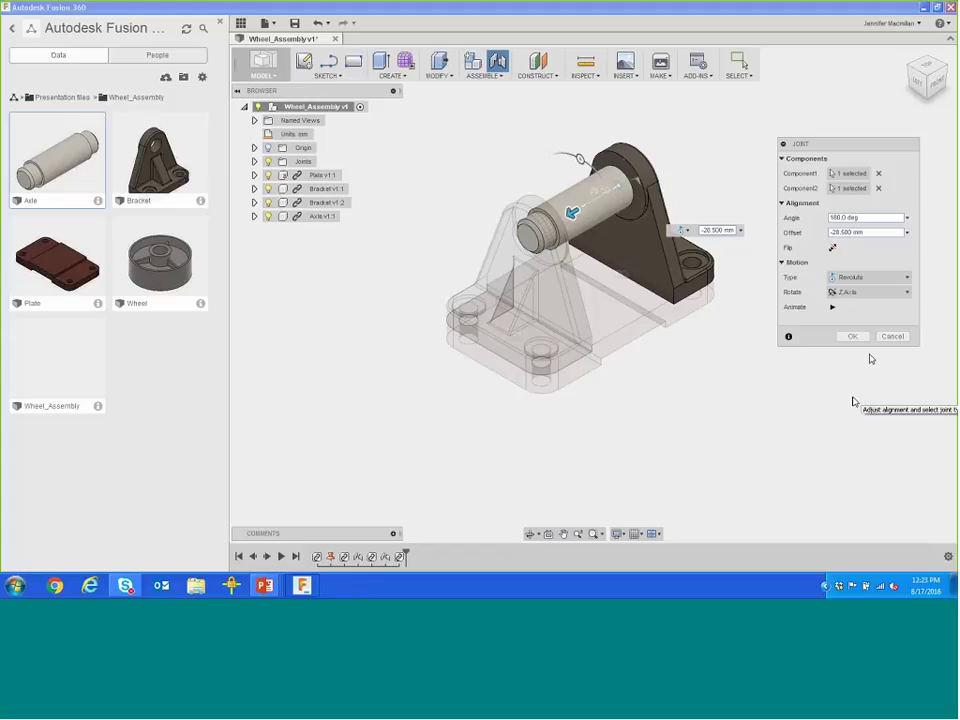
pyautogui.click(852, 336)
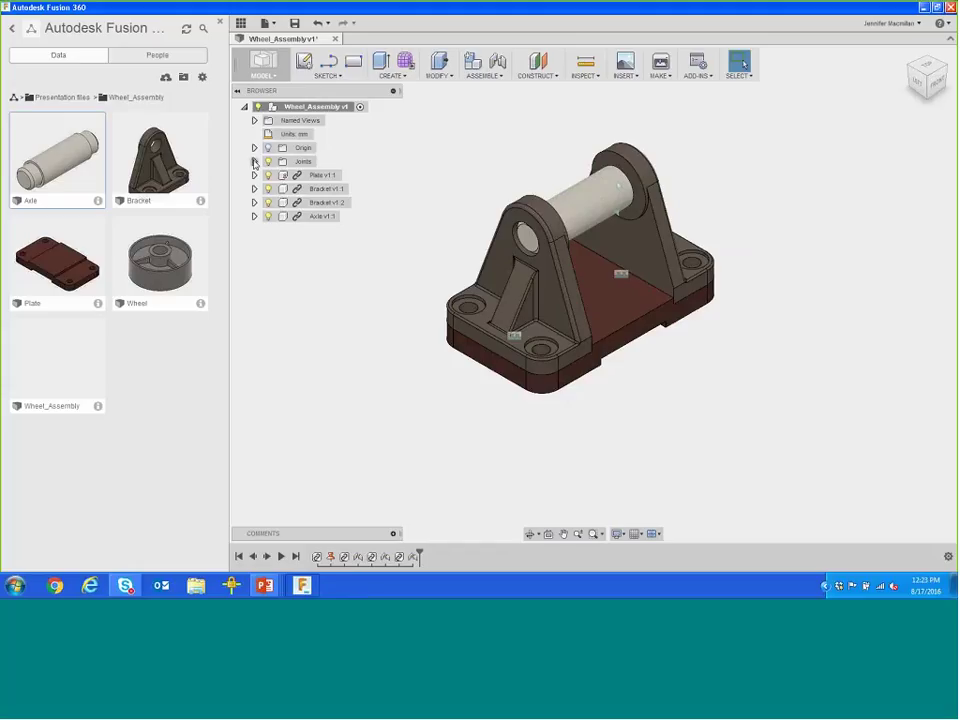
# Step: Rename the new revolute joint in the Joints folder as Axle
pyautogui.click(254, 161)
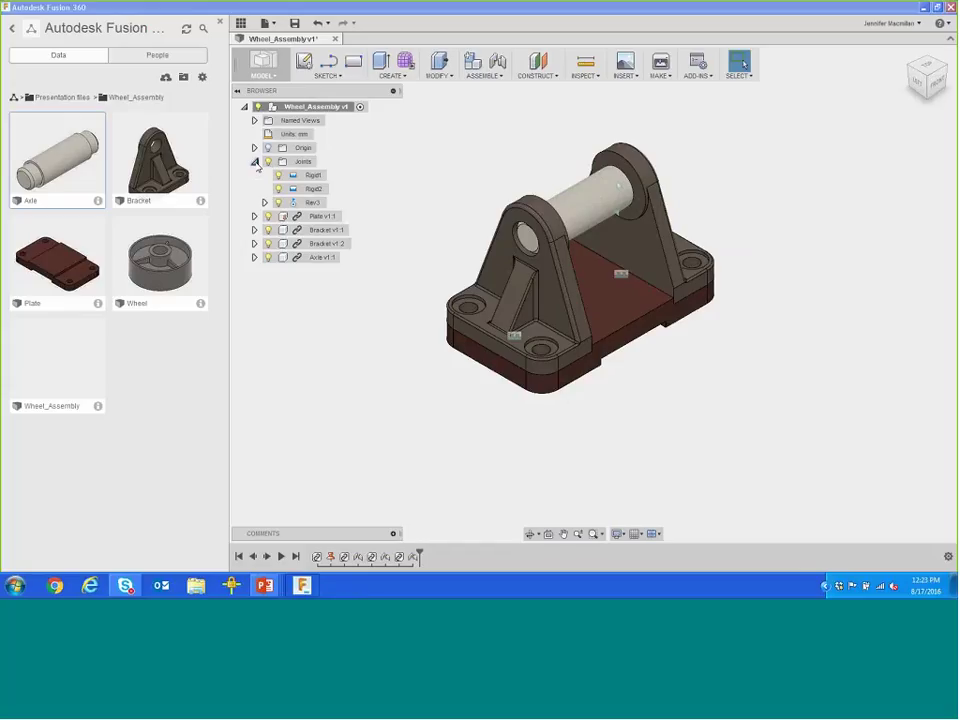
pyautogui.click(324, 206)
pyautogui.click(304, 205)
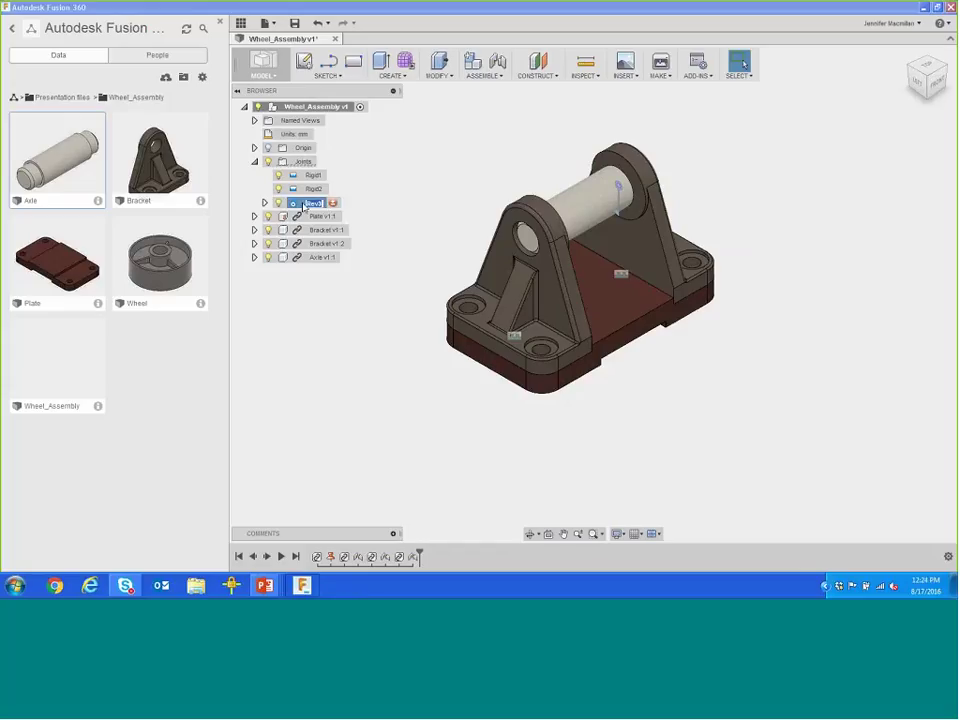
pyautogui.write('Axle')
pyautogui.press('Return')
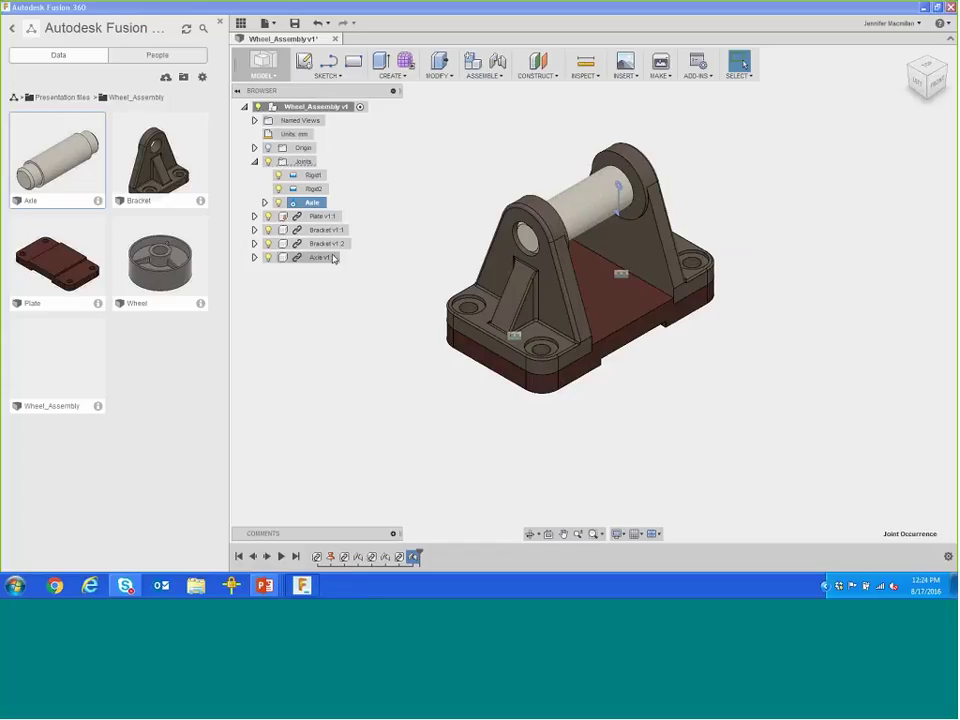
pyautogui.click(375, 301)
# Step: Toggle the individual joints' visibility off and back on, and hide the whole Joints folder
pyautogui.moveTo(318, 206)
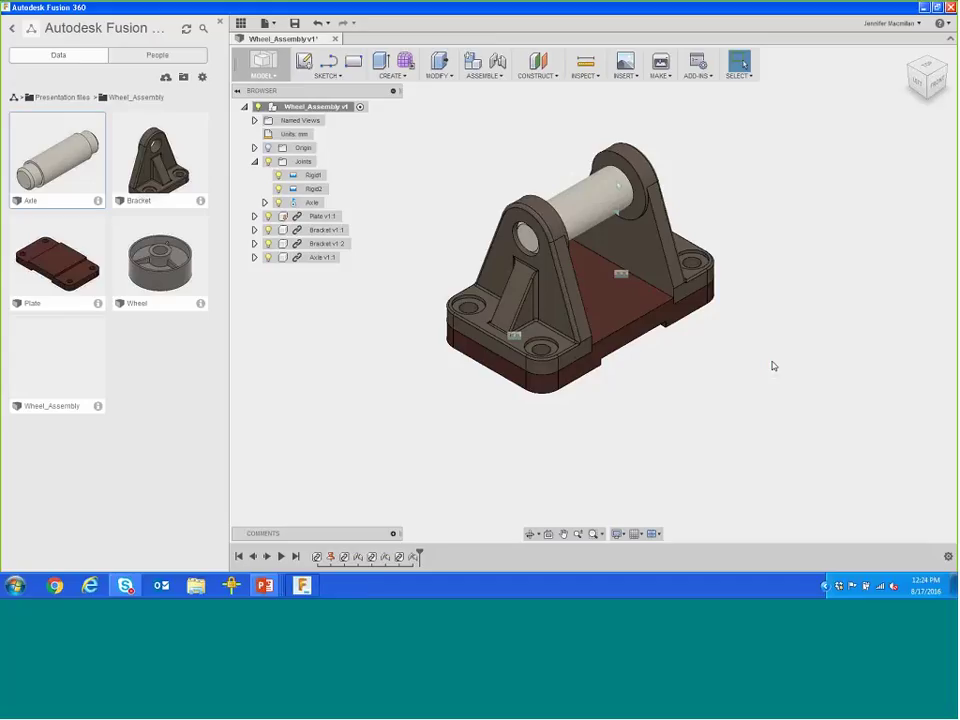
pyautogui.click(278, 189)
pyautogui.click(280, 203)
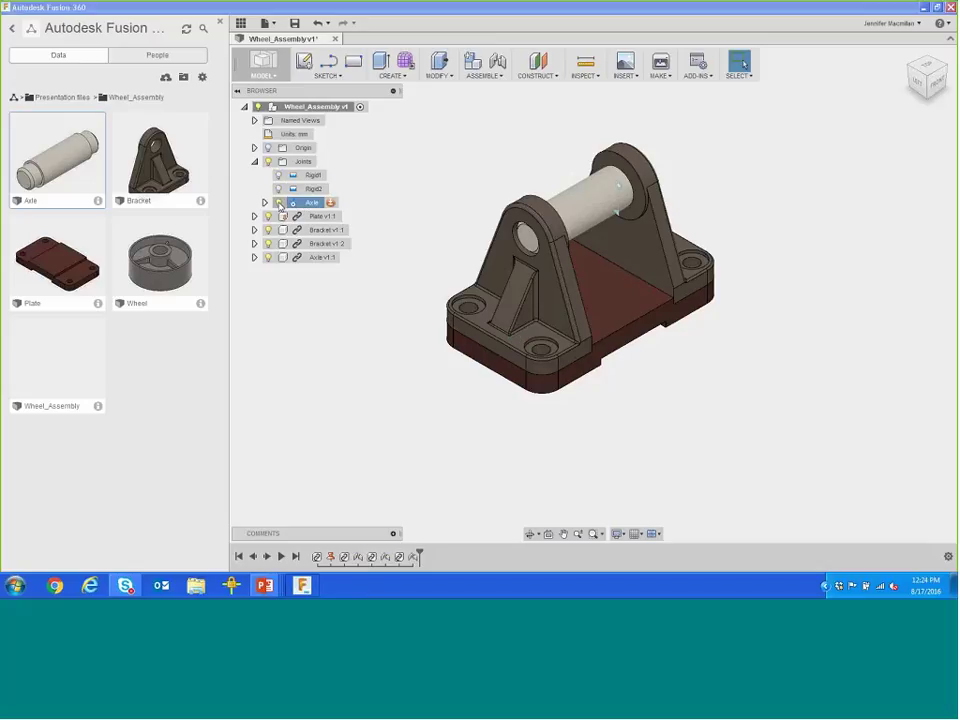
pyautogui.click(280, 204)
pyautogui.click(280, 203)
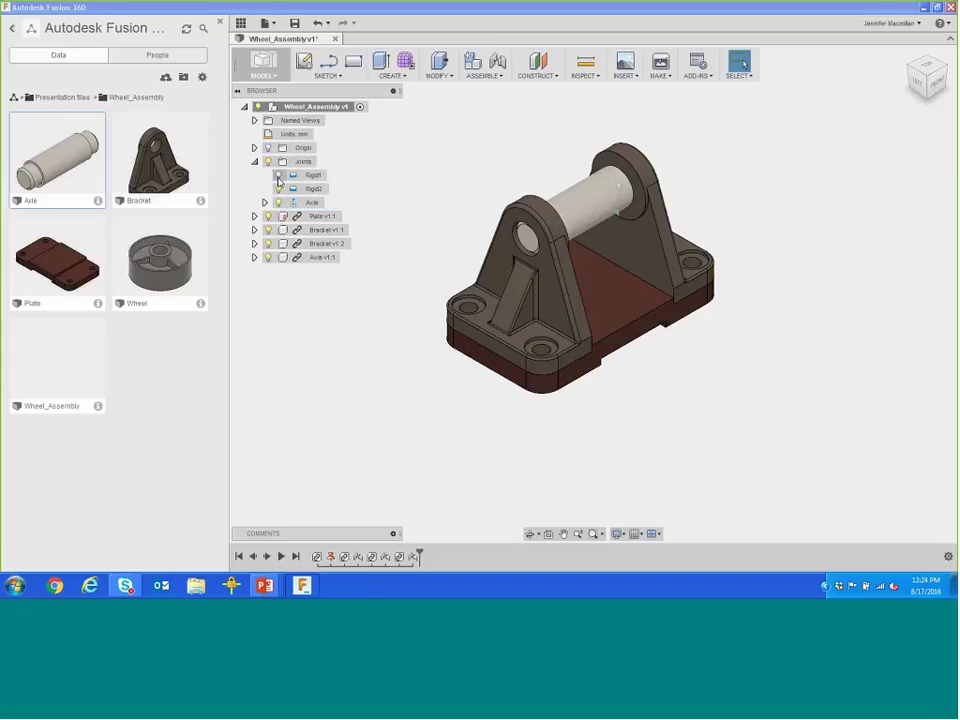
pyautogui.click(280, 176)
pyautogui.click(269, 162)
# Step: Edit the Axle joint from the timeline and change its motion type to Rigid
pyautogui.click(413, 557)
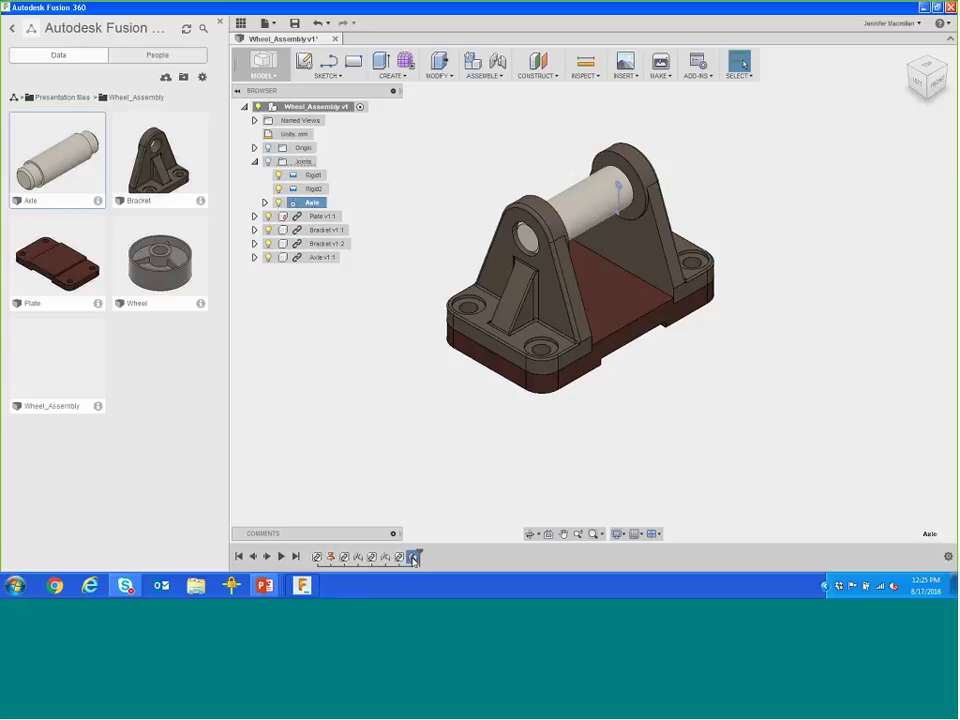
pyautogui.doubleClick(413, 559)
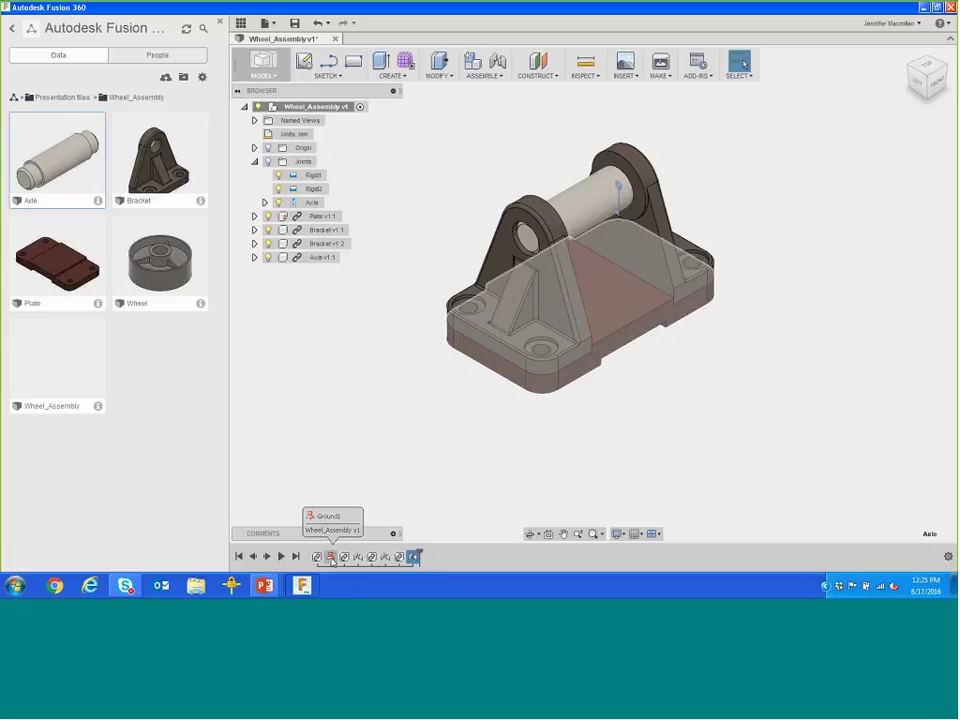
pyautogui.rightClick(413, 557)
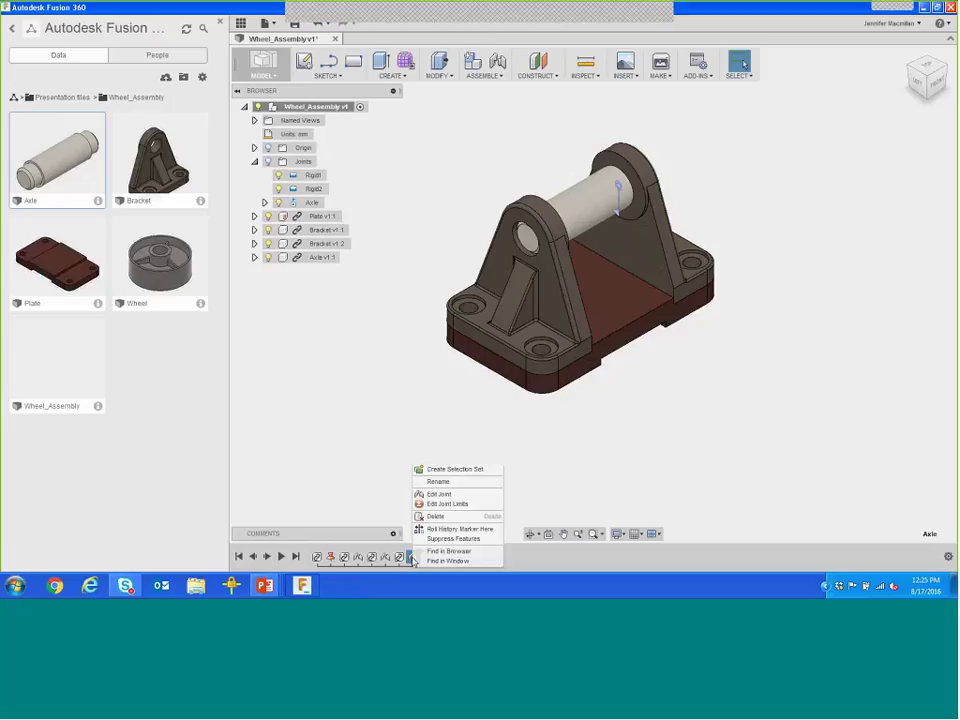
pyautogui.click(440, 494)
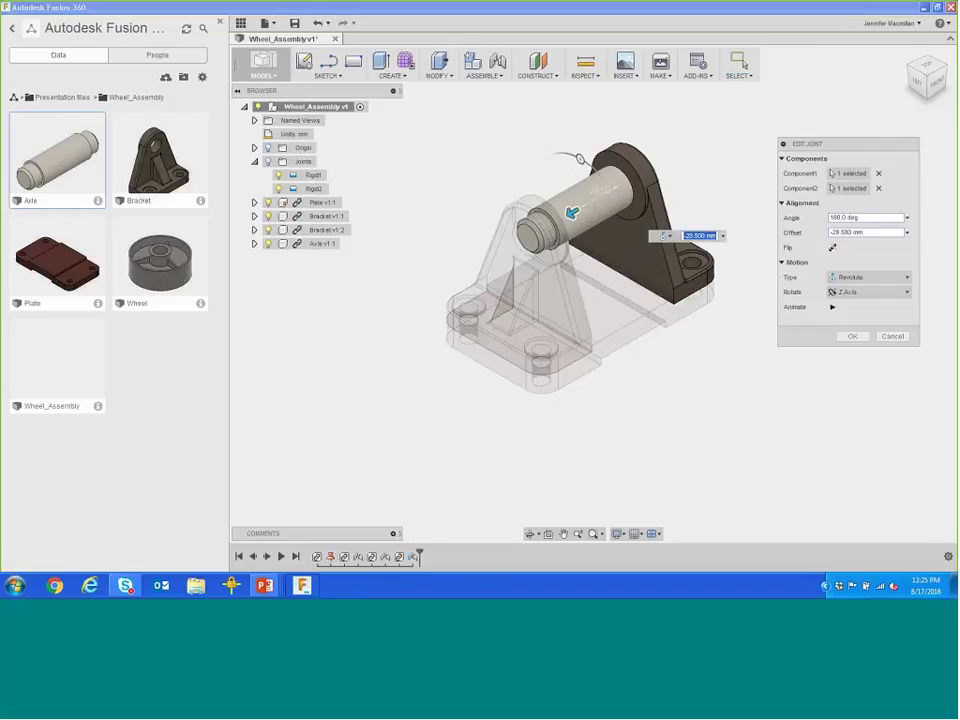
pyautogui.click(907, 278)
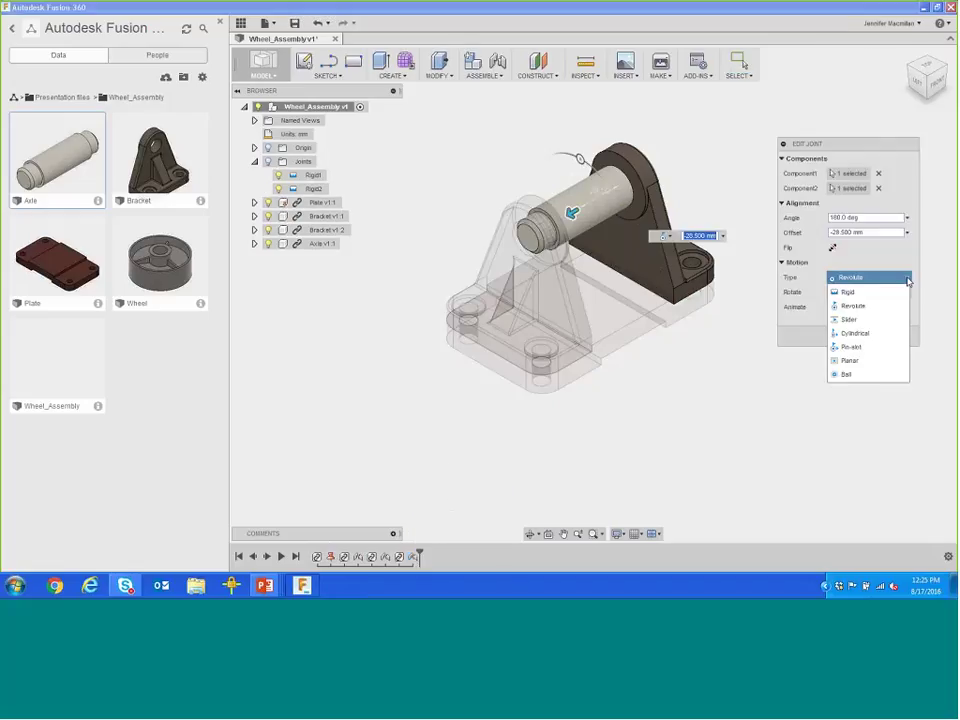
pyautogui.click(848, 291)
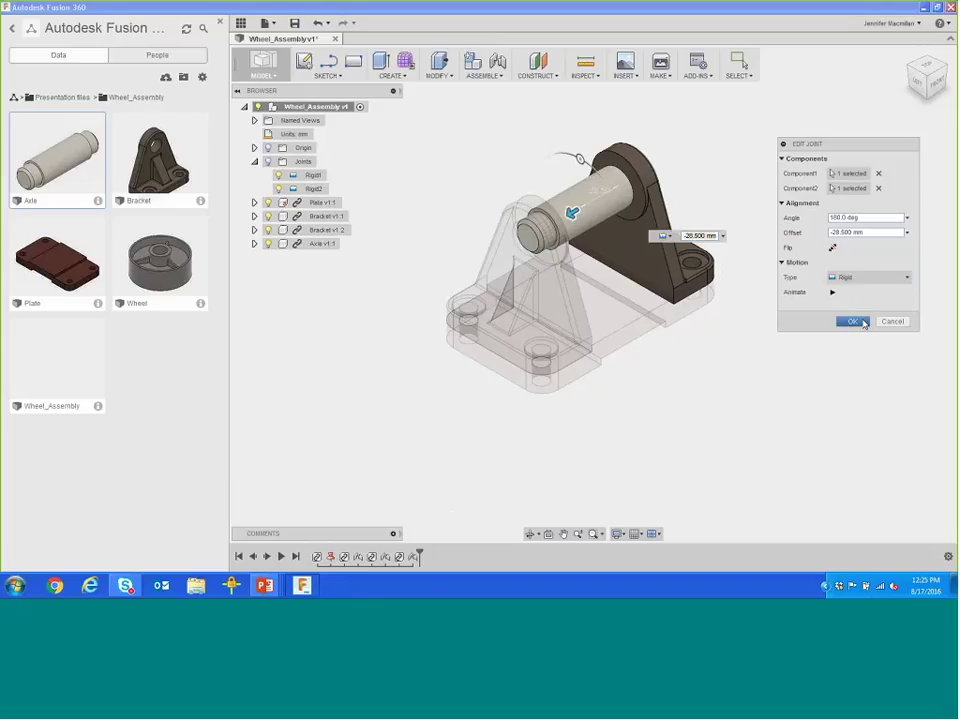
pyautogui.click(863, 323)
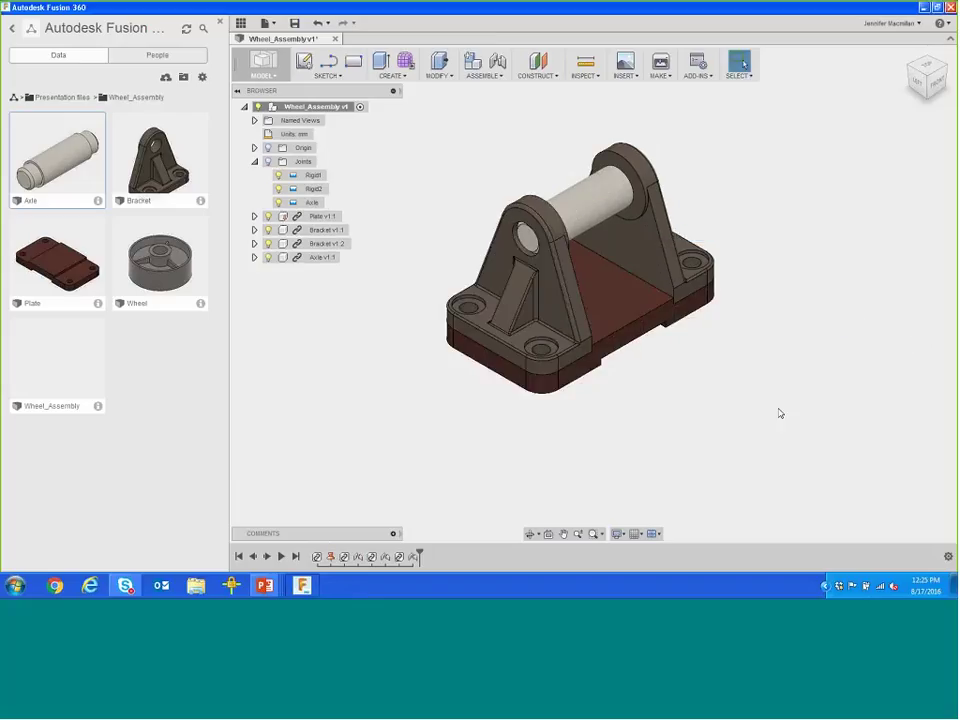
# Step: Insert the Wheel component into the assembly and move it 90 mm in Z, clear of the plate
pyautogui.click(175, 280)
pyautogui.moveTo(170, 265); pyautogui.dragTo(729, 392)
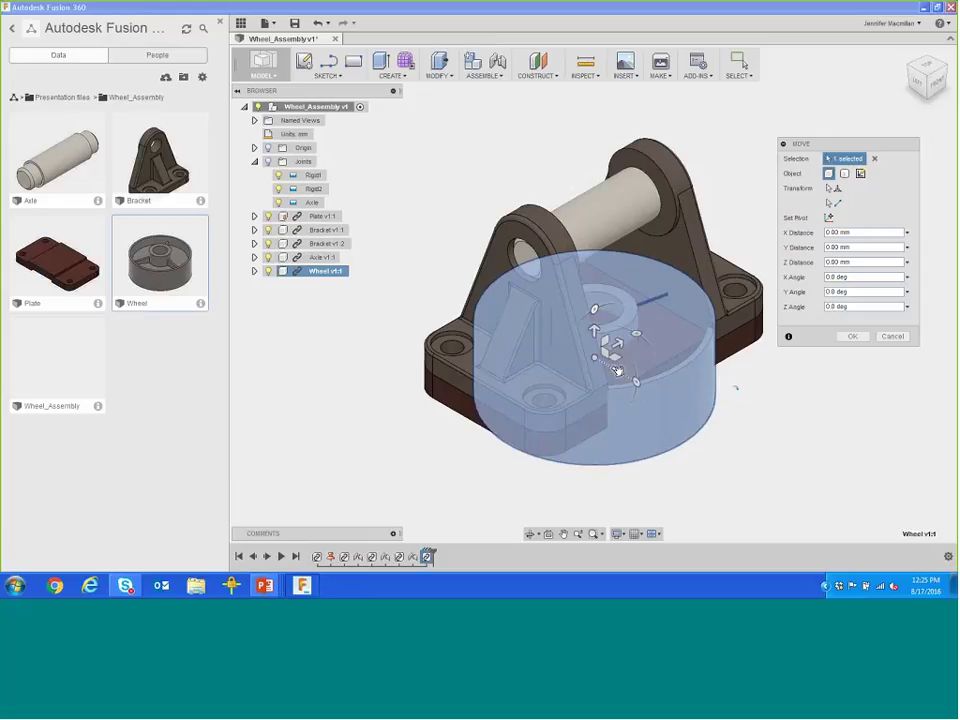
pyautogui.moveTo(617, 372); pyautogui.dragTo(762, 456)
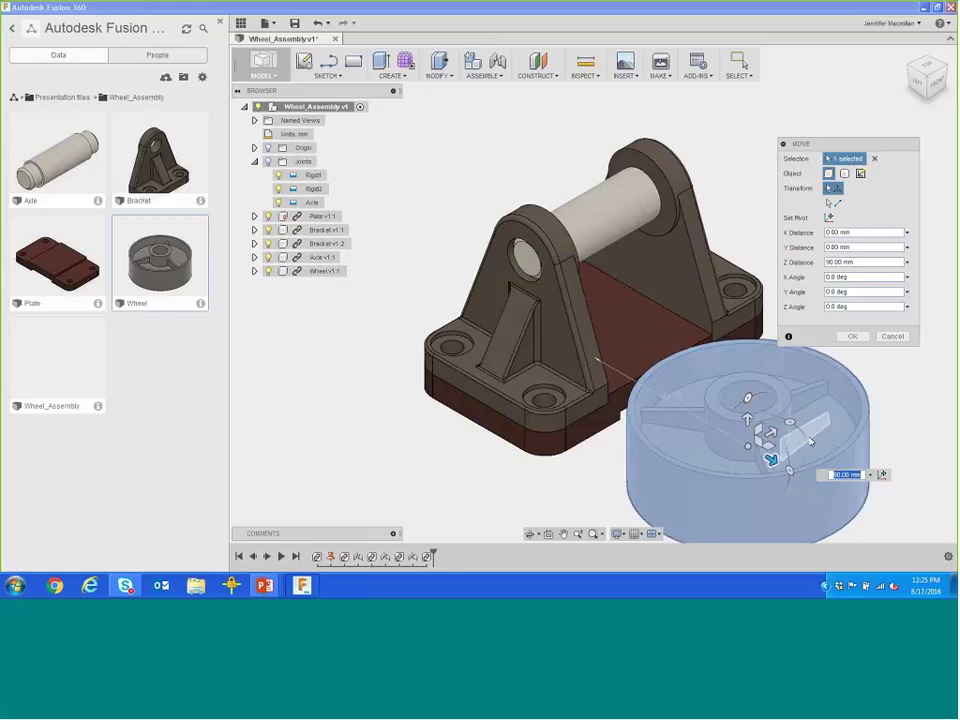
pyautogui.click(852, 336)
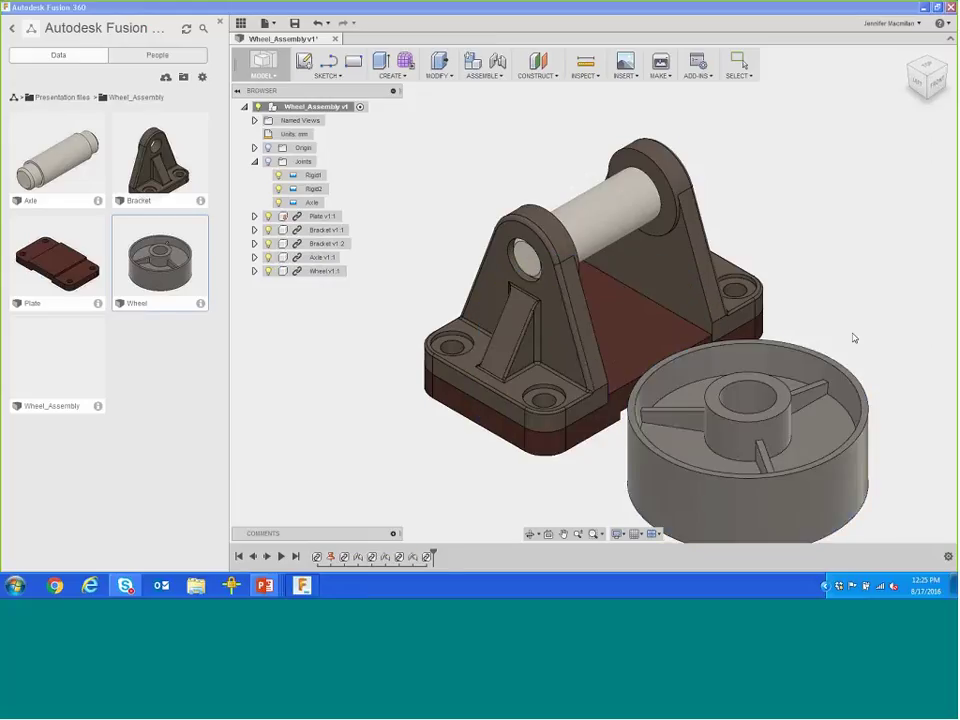
pyautogui.moveTo(889, 406); pyautogui.dragTo(829, 339, button='middle')
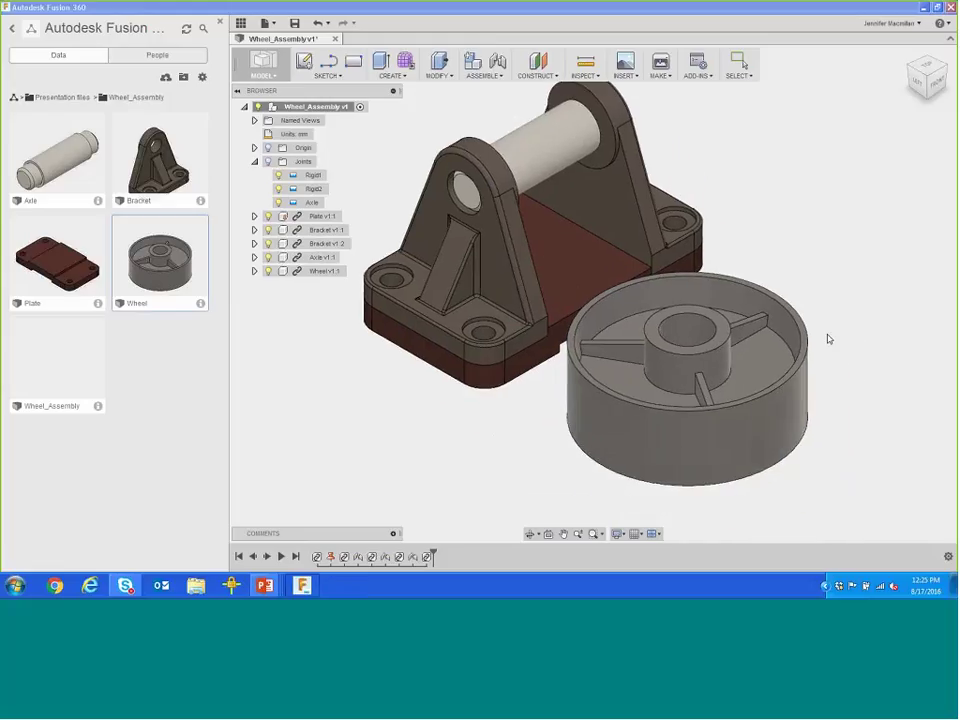
# Step: Start a revolute joint between the midpoint of the wheel's bore and the midpoint of the axle's cylindrical body
pyautogui.click(484, 75)
pyautogui.click(478, 101)
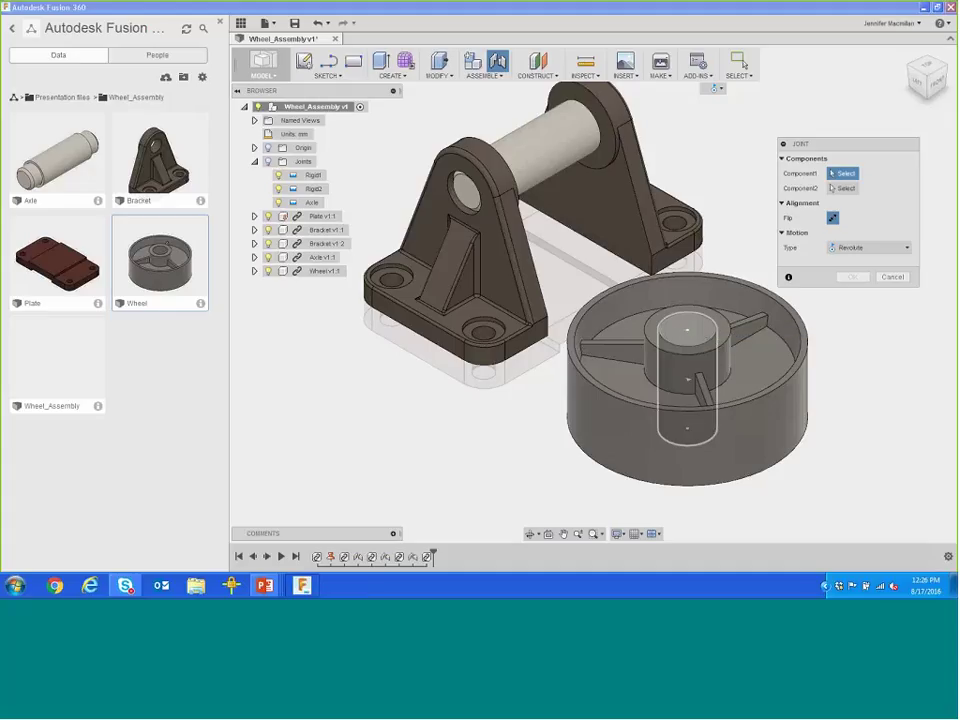
pyautogui.click(688, 383)
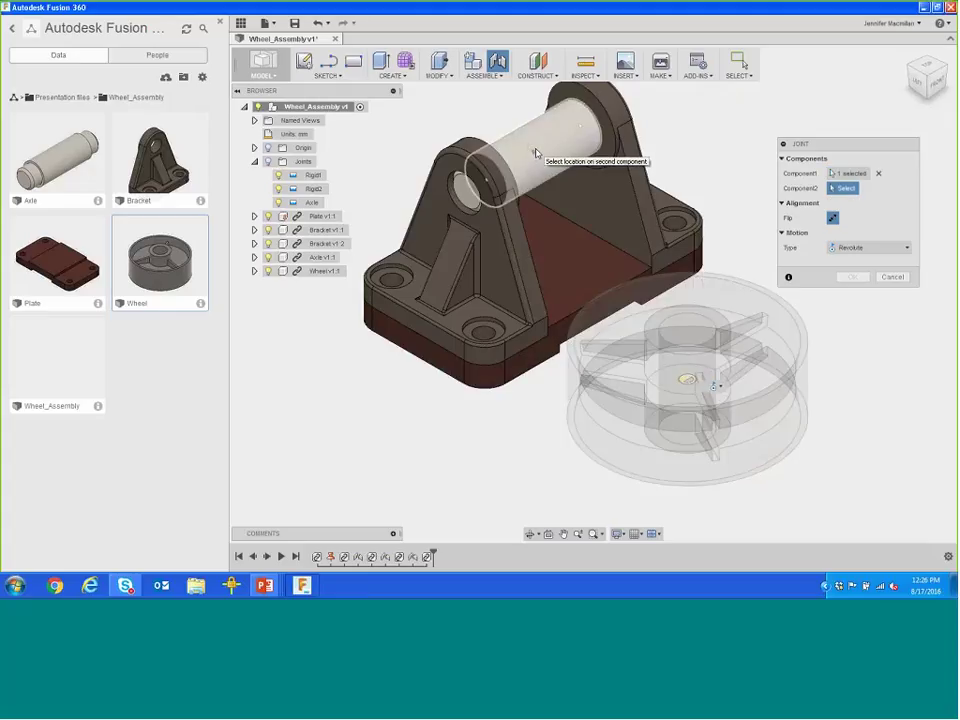
pyautogui.click(535, 152)
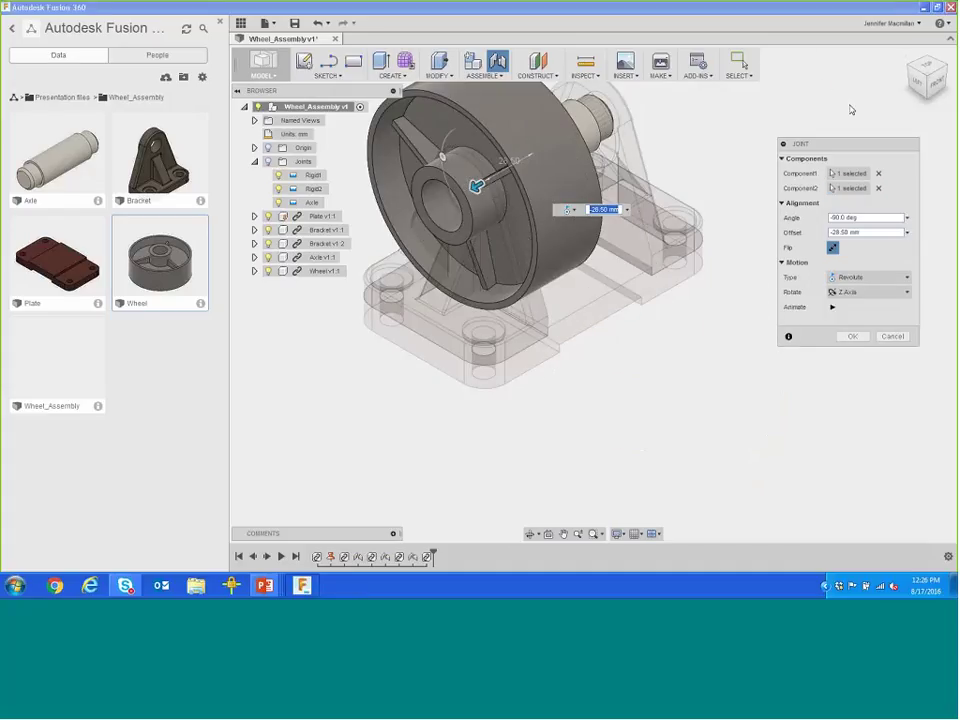
# Step: Set the wheel joint's offset to 0 mm while viewing the assembly from the front
pyautogui.click(922, 86)
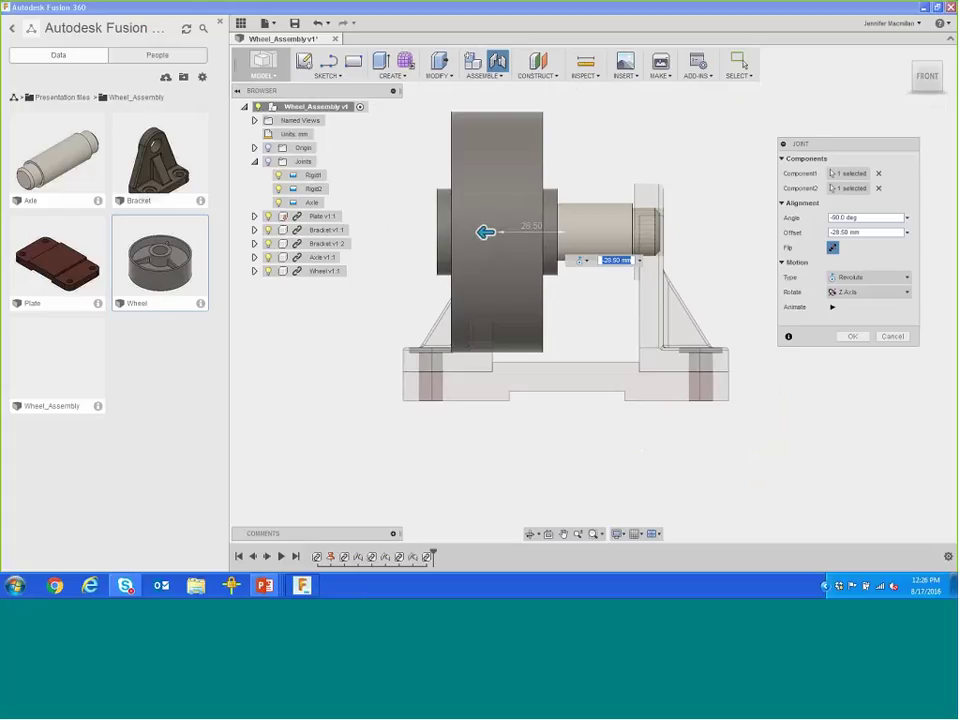
pyautogui.moveTo(846, 233); pyautogui.dragTo(816, 233)
pyautogui.write('0')
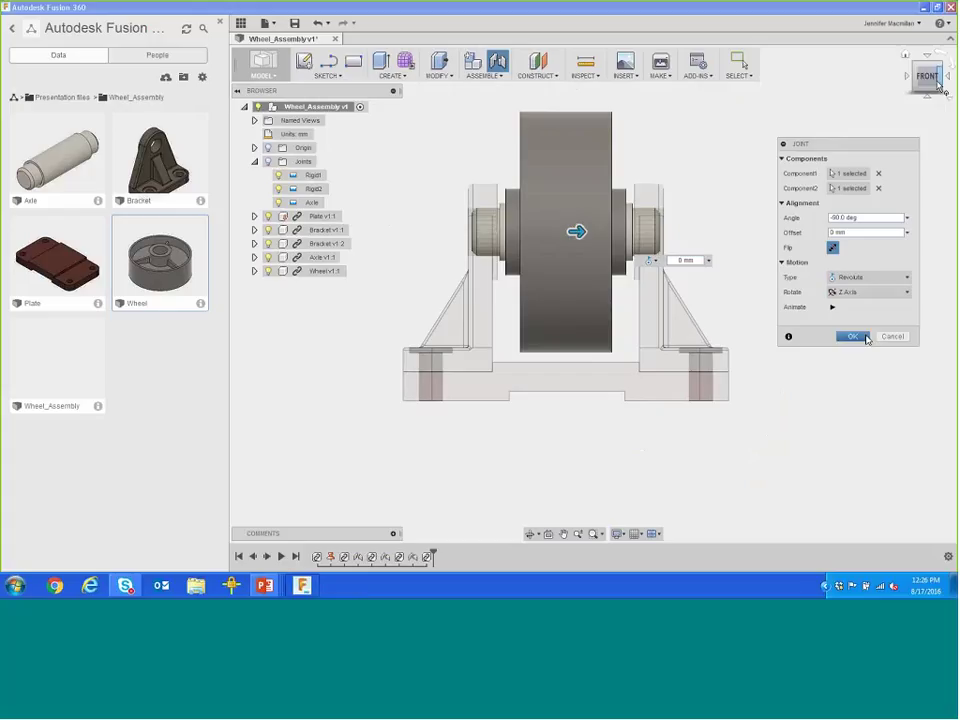
# Step: Accept the revolute joint between the wheel and the axle after checking it in the home view
pyautogui.click(905, 55)
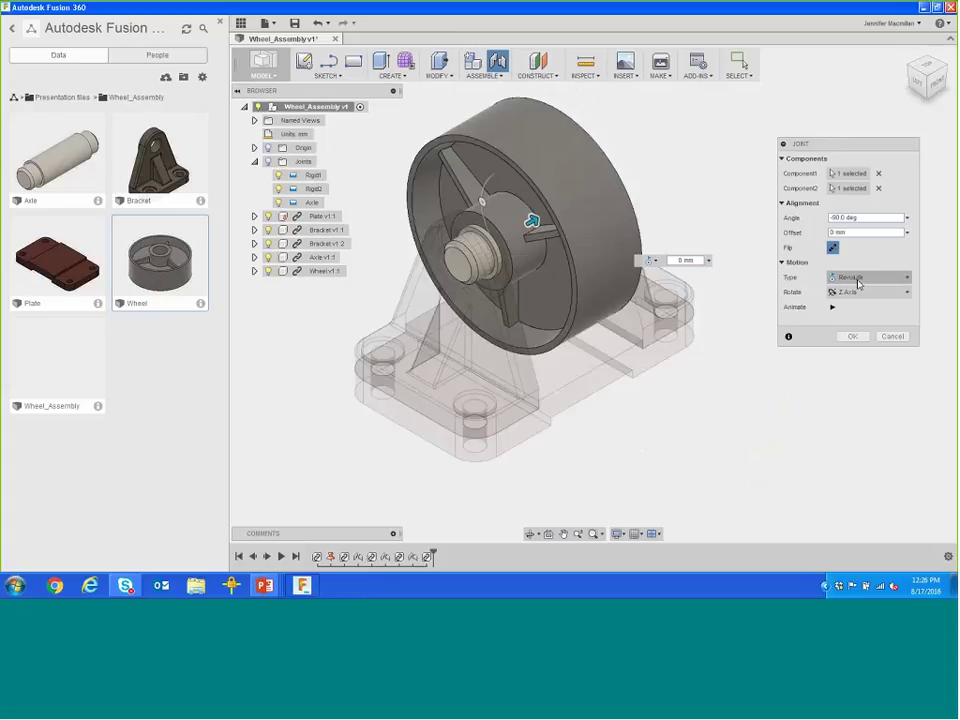
pyautogui.click(852, 336)
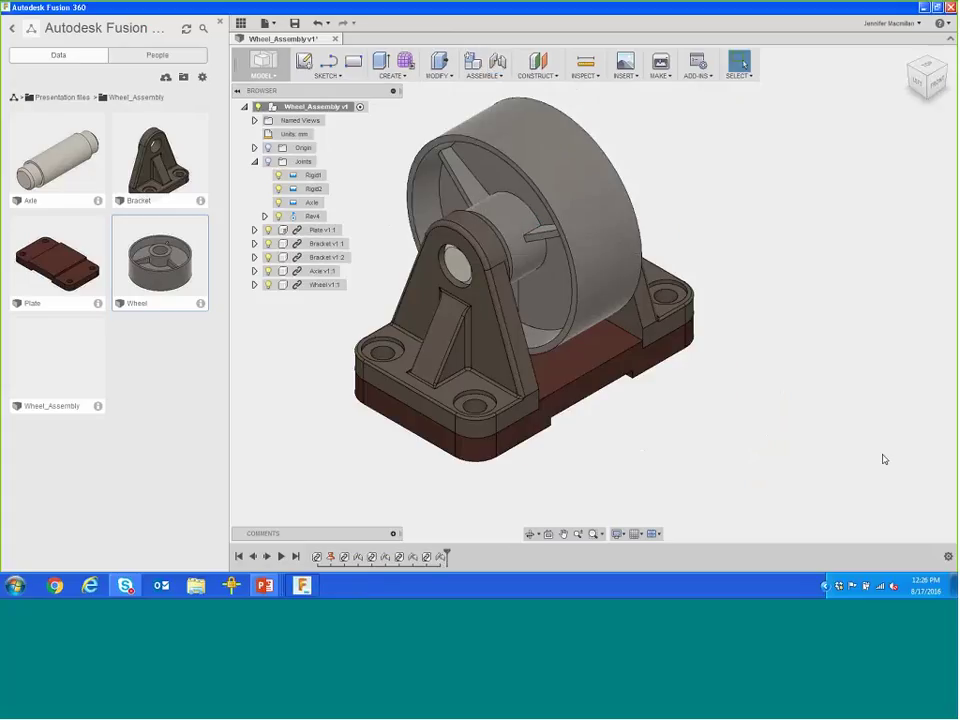
pyautogui.scroll(-2, 786, 388)
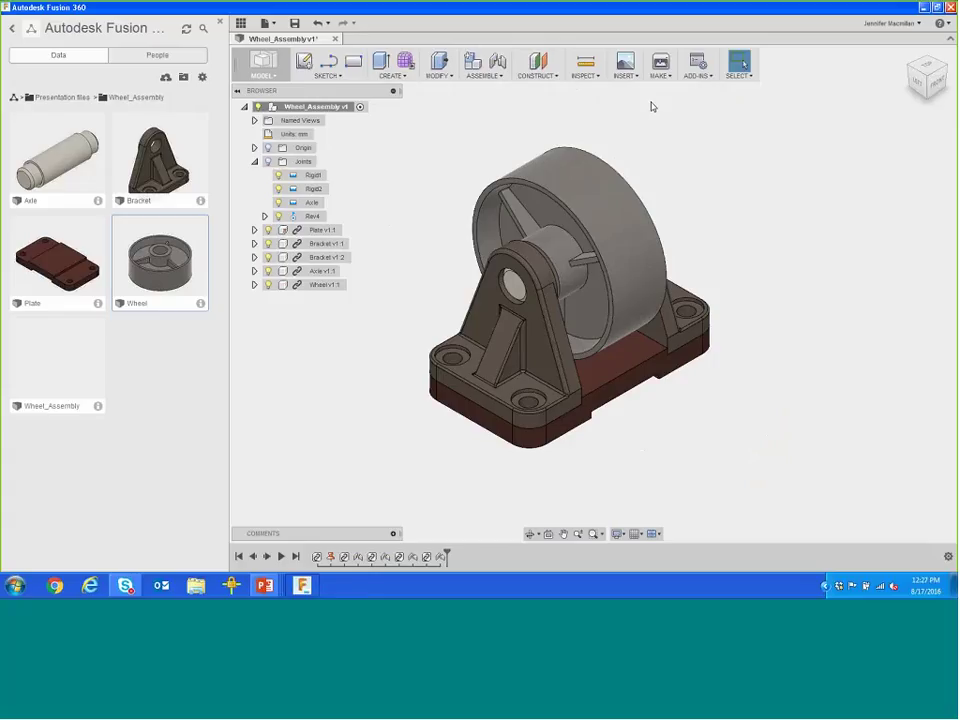
# Step: Find Alloy Steel Socket Head Cap Screws in the McMaster-Carr component catalogue
pyautogui.click(626, 74)
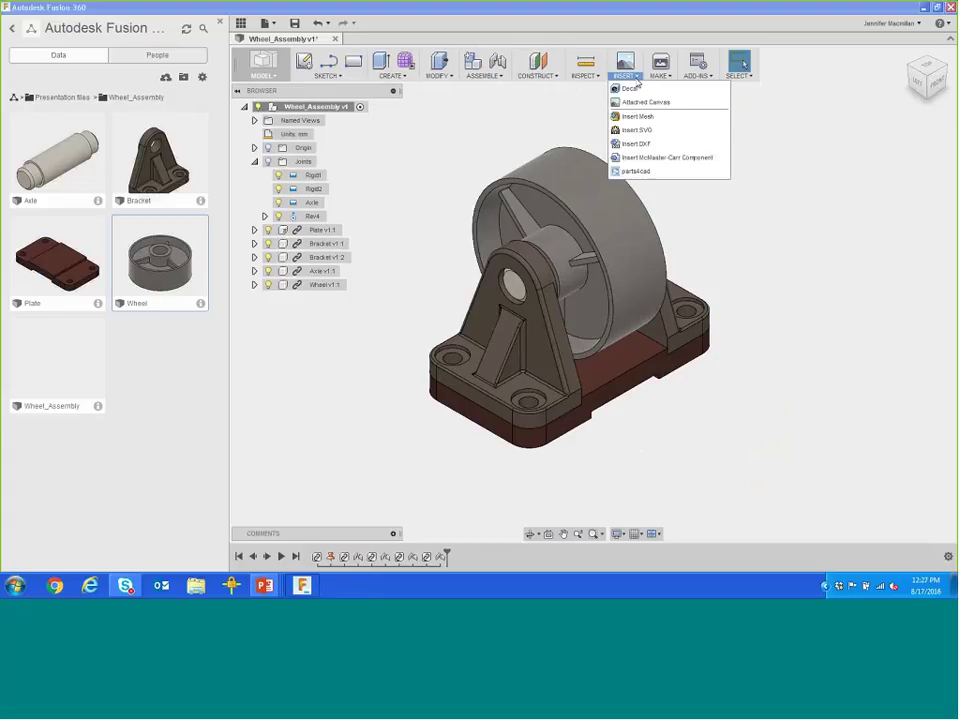
pyautogui.click(663, 160)
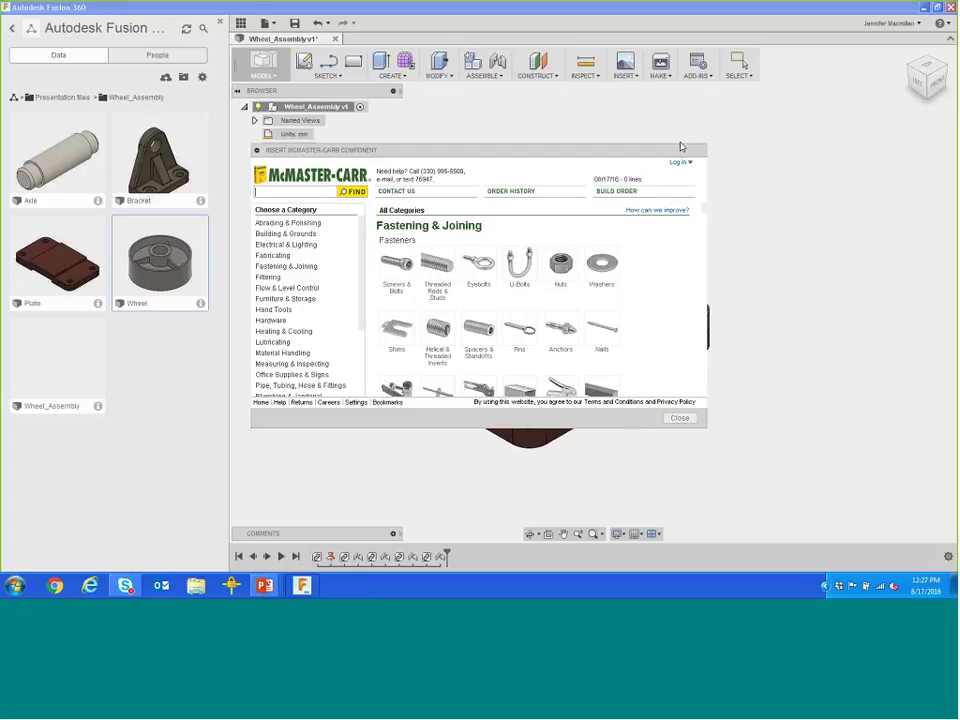
pyautogui.click(390, 283)
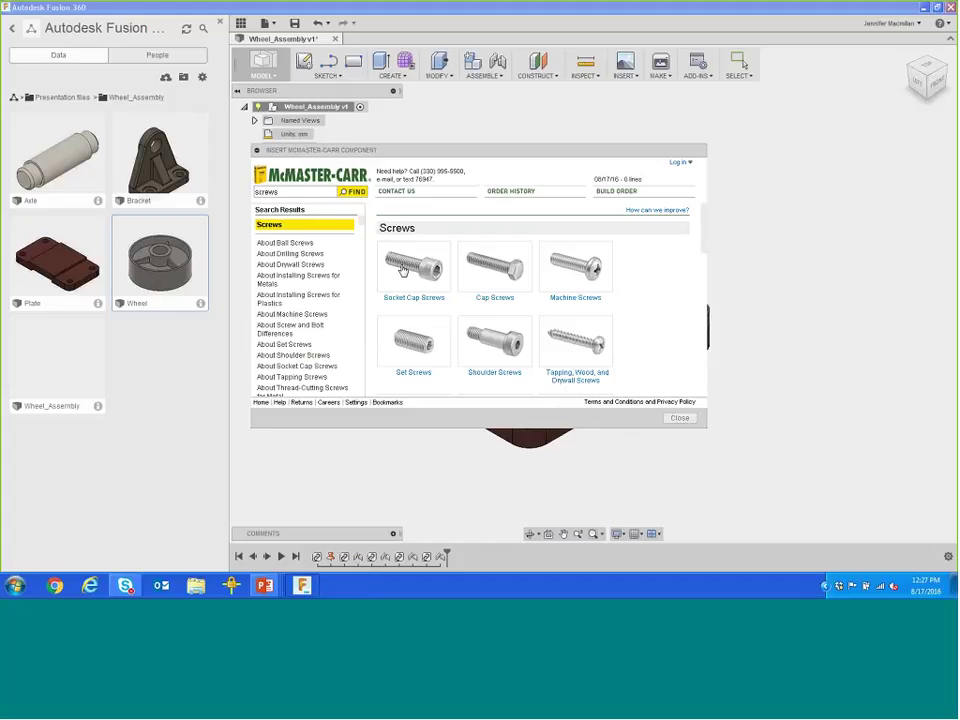
pyautogui.click(397, 265)
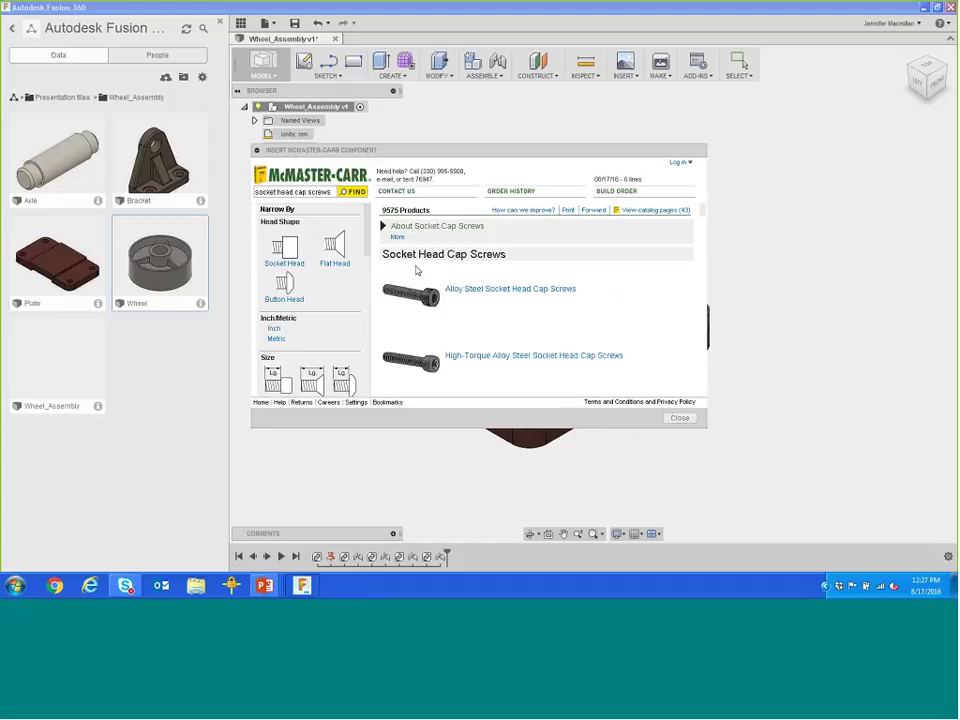
pyautogui.moveTo(366, 239); pyautogui.dragTo(366, 246)
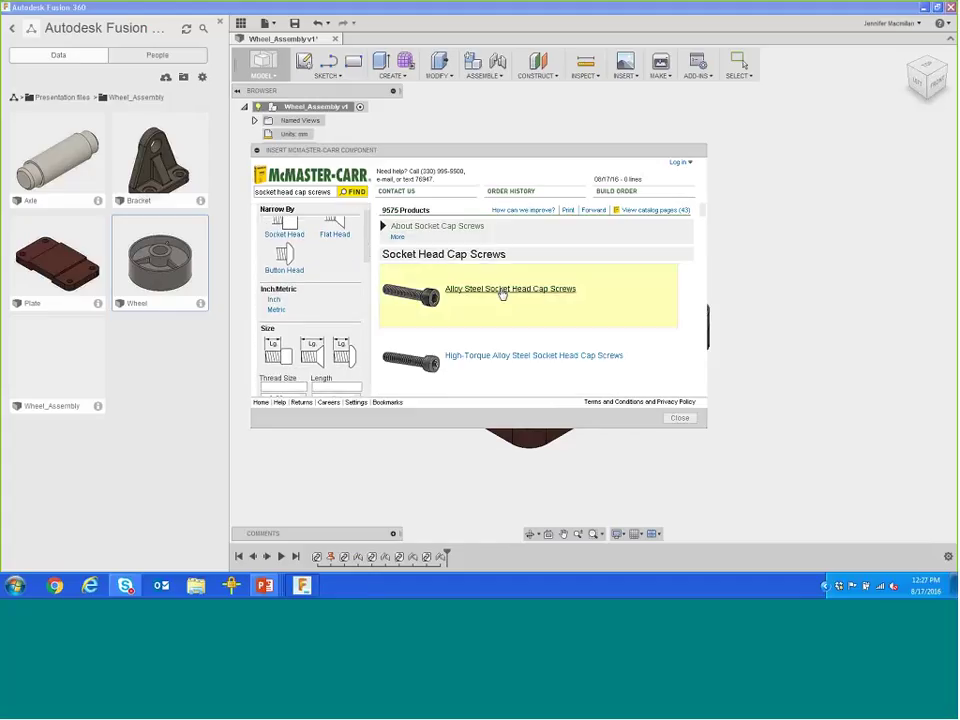
pyautogui.click(509, 293)
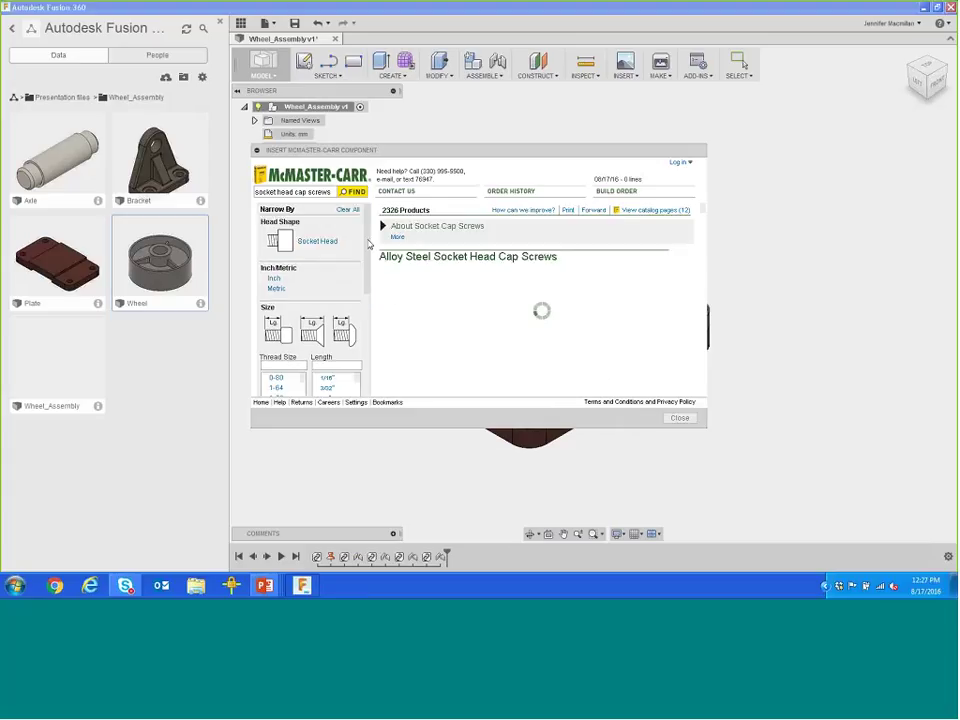
# Step: Filter the alloy steel socket head cap screws to thread size M10
pyautogui.scroll(-2, 307, 292)
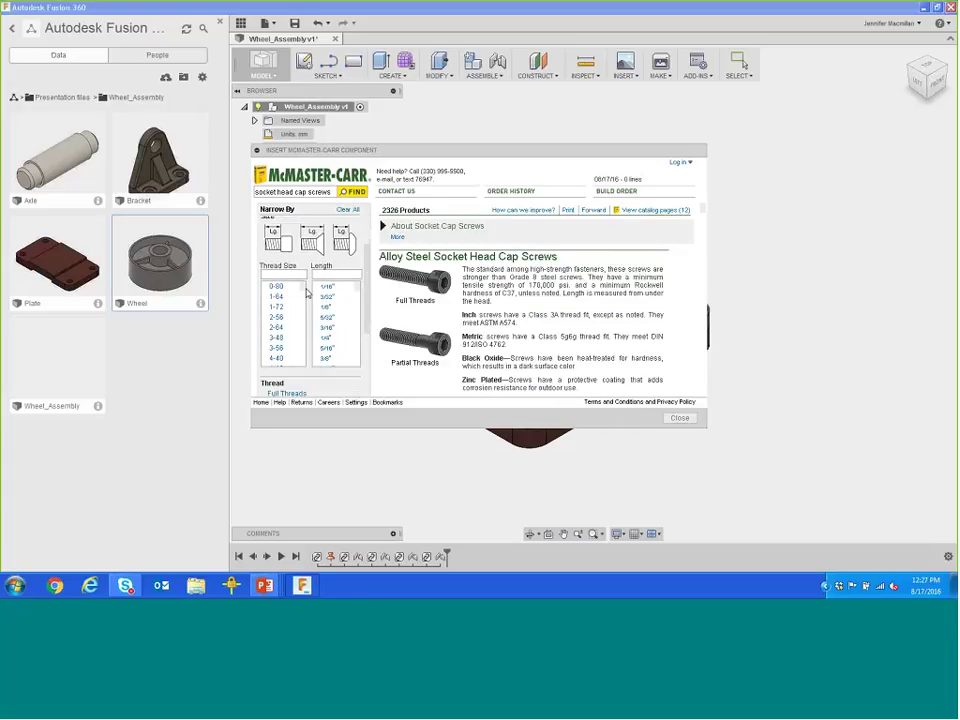
pyautogui.scroll(-5, 304, 305)
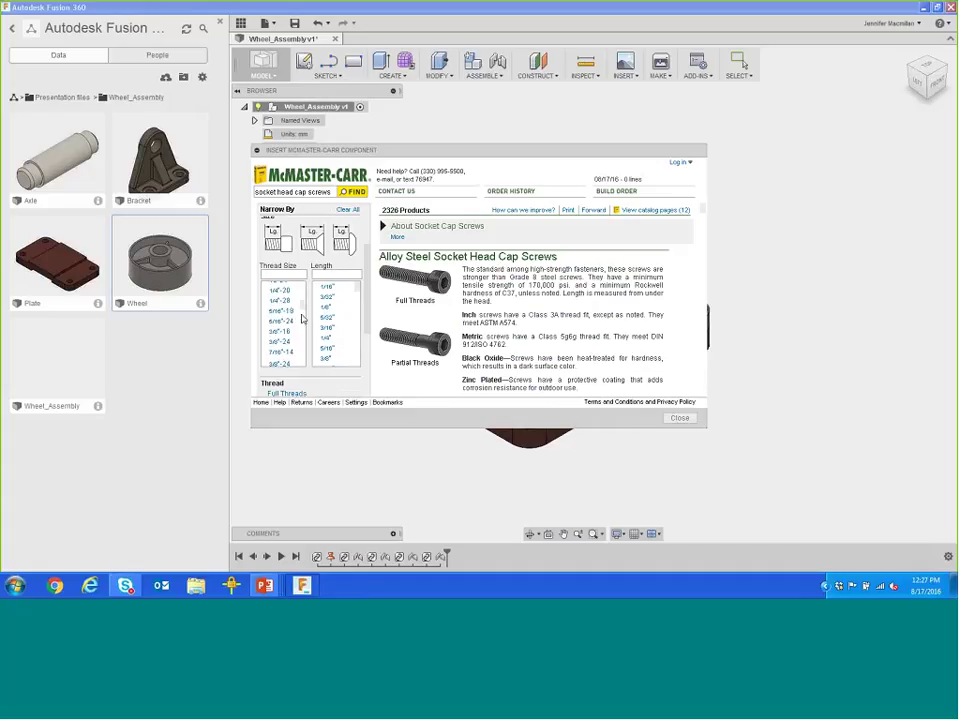
pyautogui.scroll(-3, 302, 330)
pyautogui.scroll(-2, 304, 345)
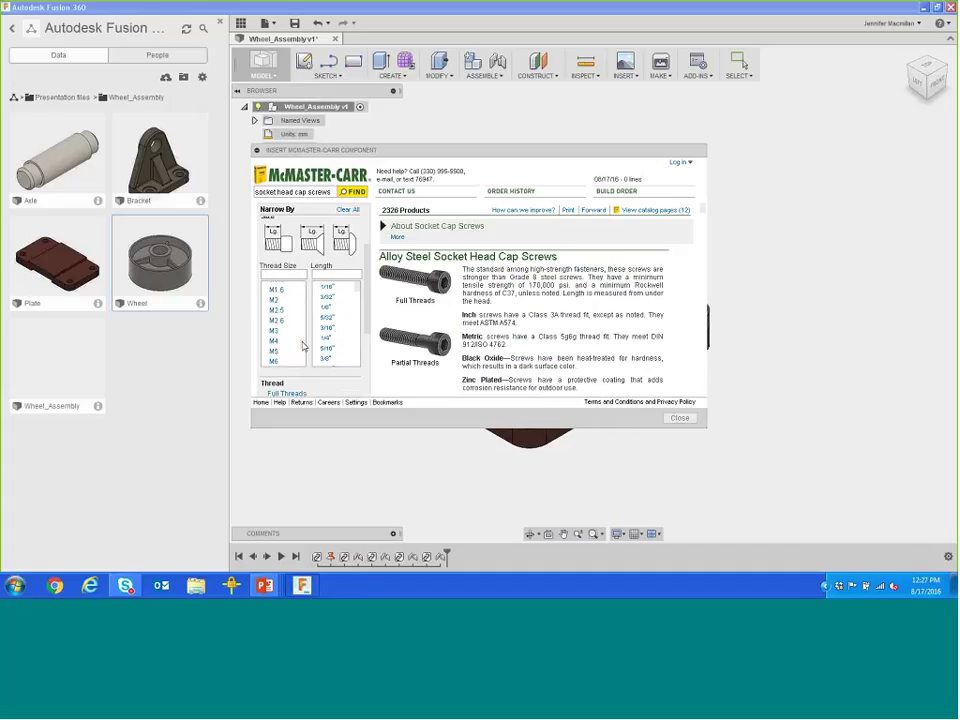
pyautogui.click(272, 348)
# Step: Narrow the M10 screws to a 35 mm length with full threads
pyautogui.scroll(-2, 362, 322)
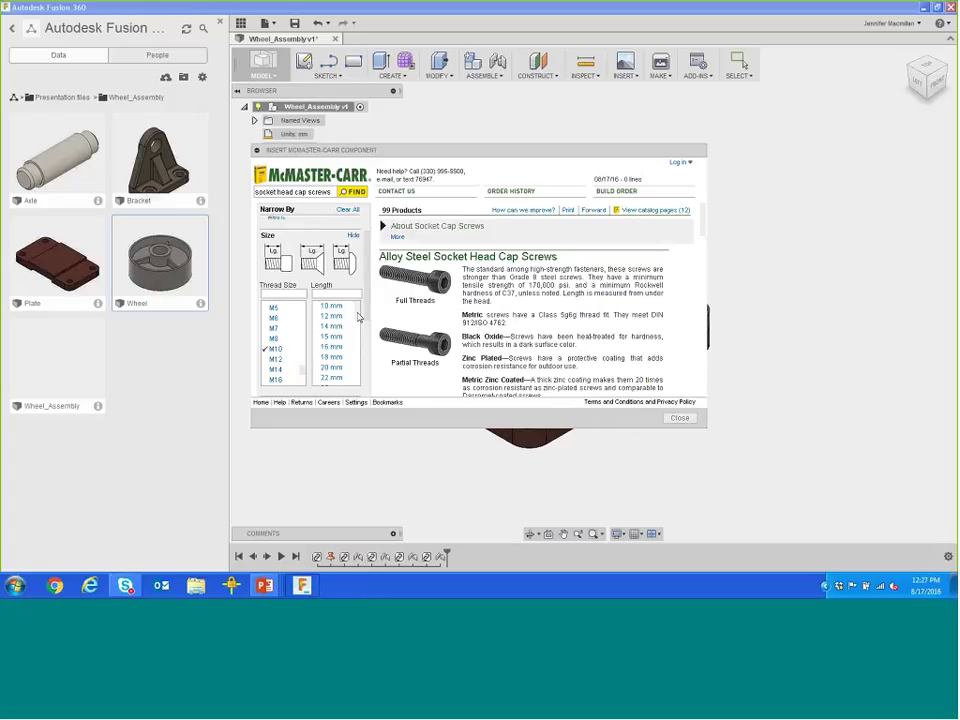
pyautogui.scroll(-1, 361, 328)
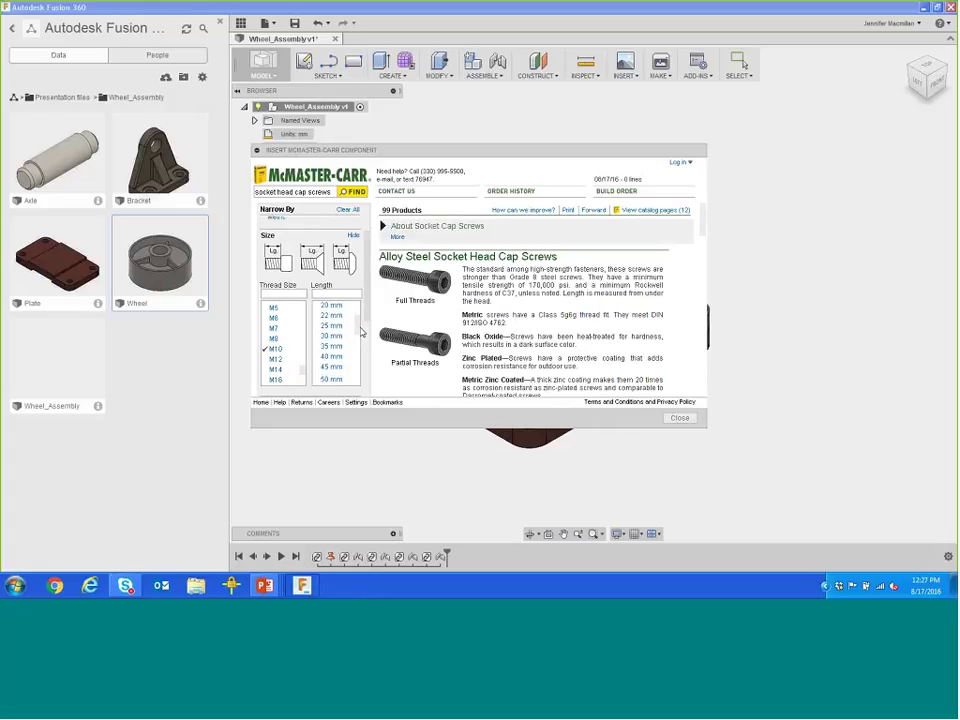
pyautogui.scroll(-1, 332, 345)
pyautogui.click(332, 342)
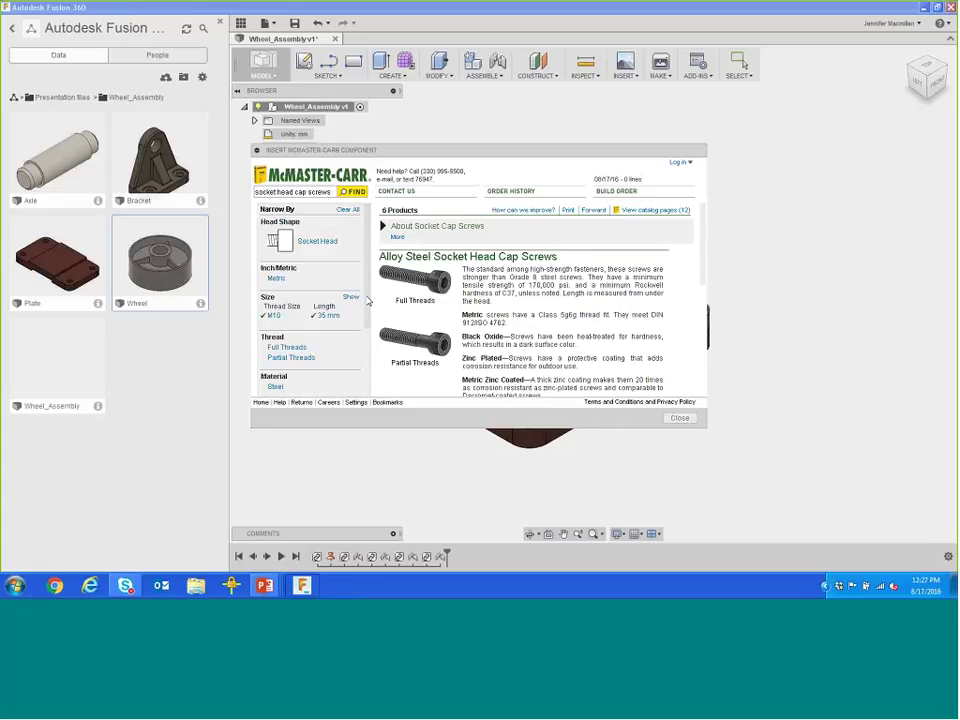
pyautogui.scroll(-3, 332, 355)
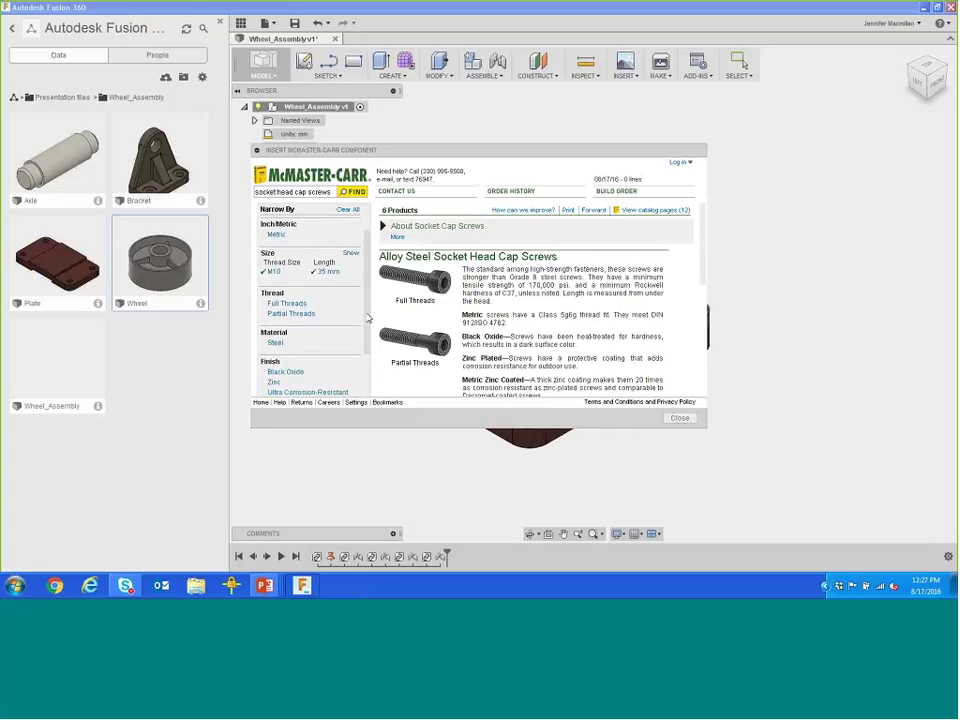
pyautogui.click(297, 298)
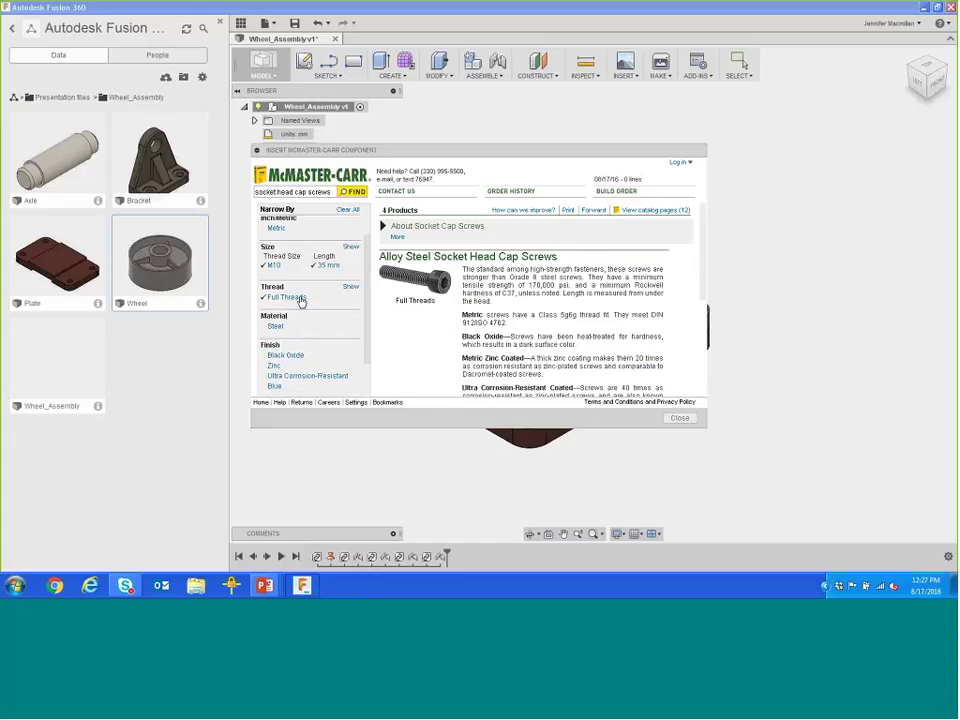
# Step: Open the product detail page of the Metric Black-Oxide Class 12.9 screw, part 91290A526
pyautogui.scroll(-2, 703, 284)
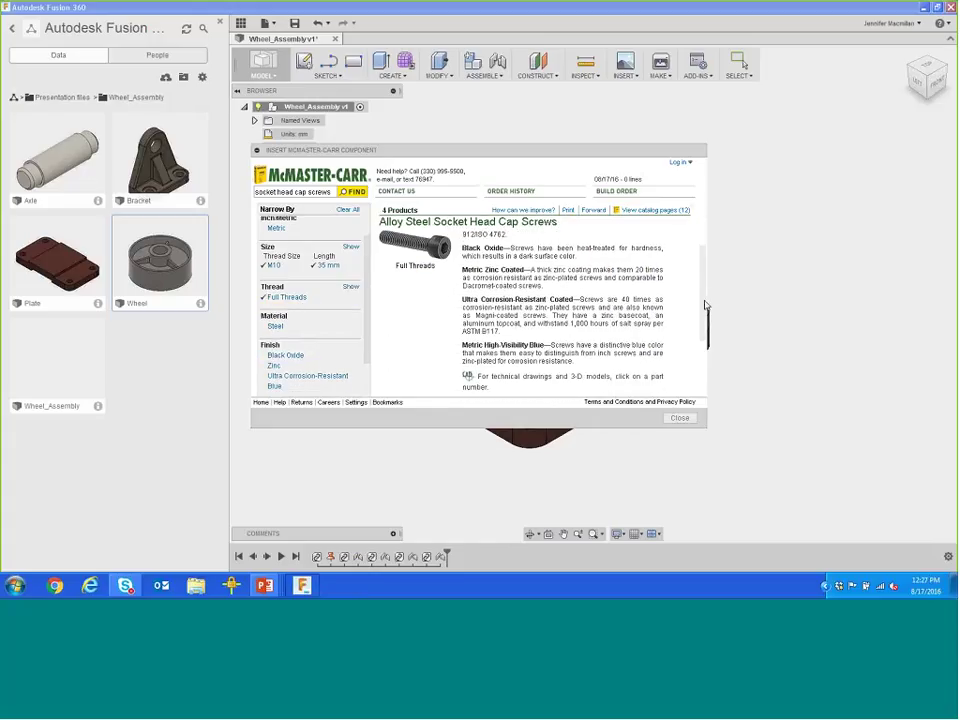
pyautogui.scroll(2, 703, 284)
pyautogui.scroll(-6, 706, 320)
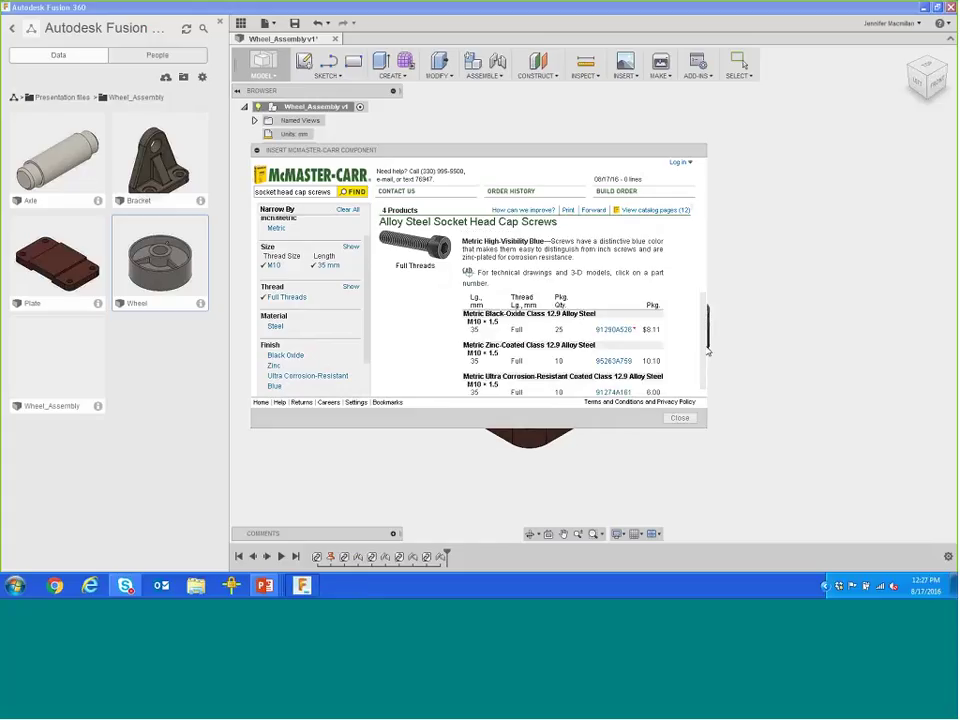
pyautogui.moveTo(708, 356); pyautogui.dragTo(708, 359)
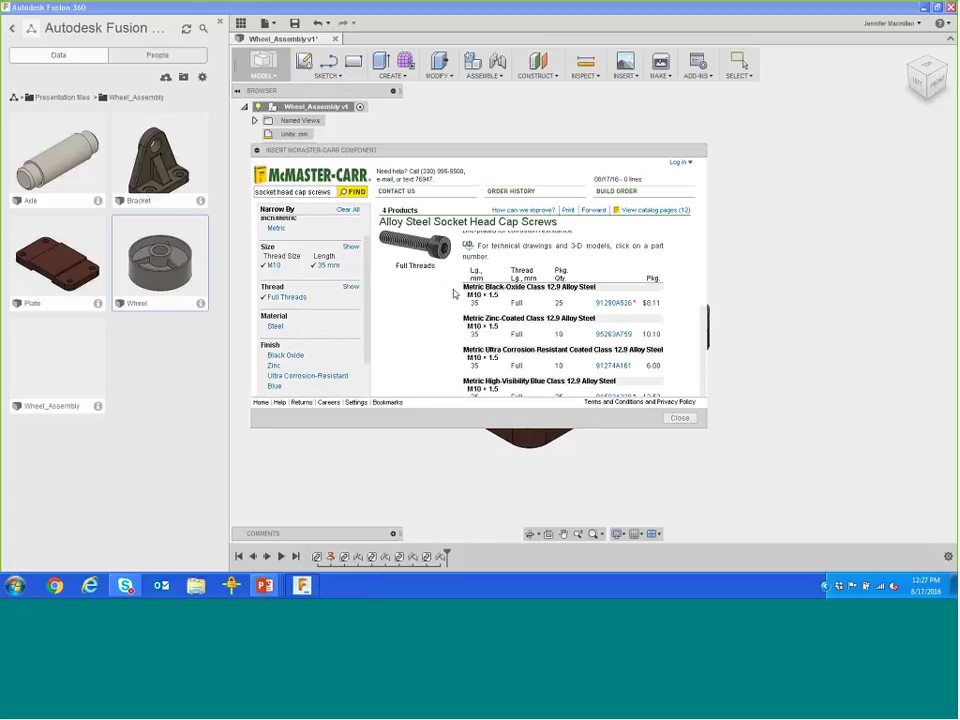
pyautogui.click(615, 305)
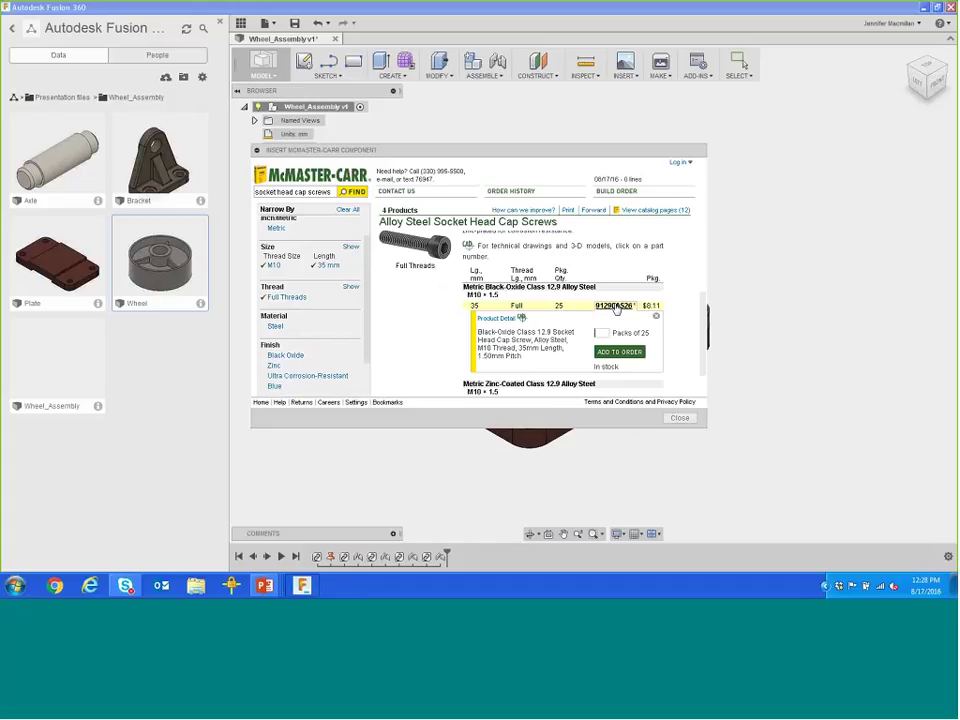
pyautogui.click(499, 321)
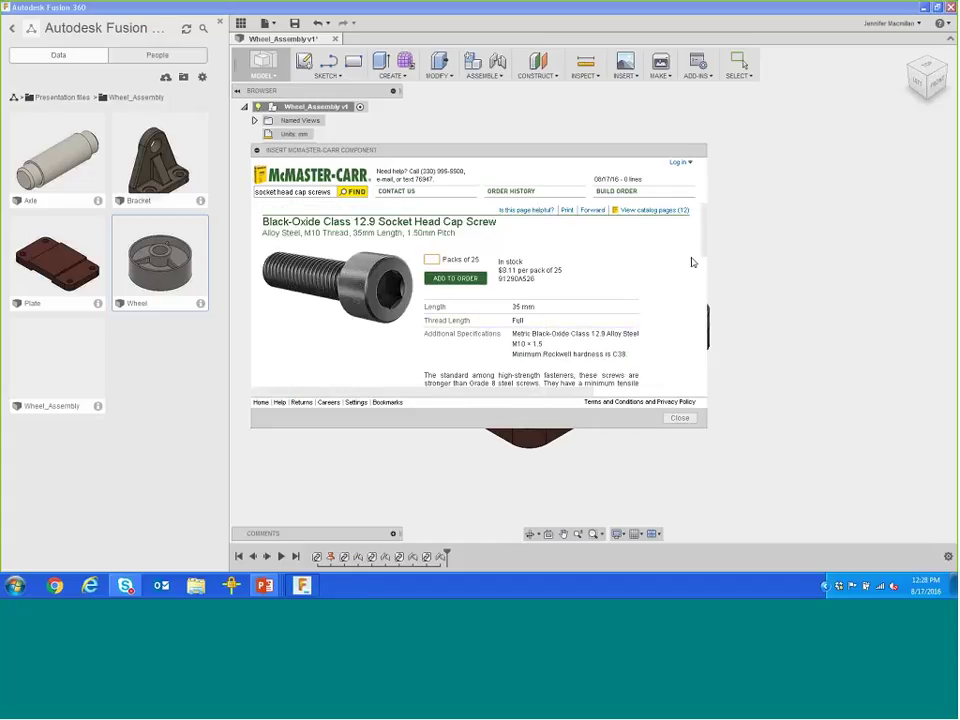
# Step: Review the screw's dimensioned drawing and insert its 3-D model into the assembly
pyautogui.scroll(-5, 692, 262)
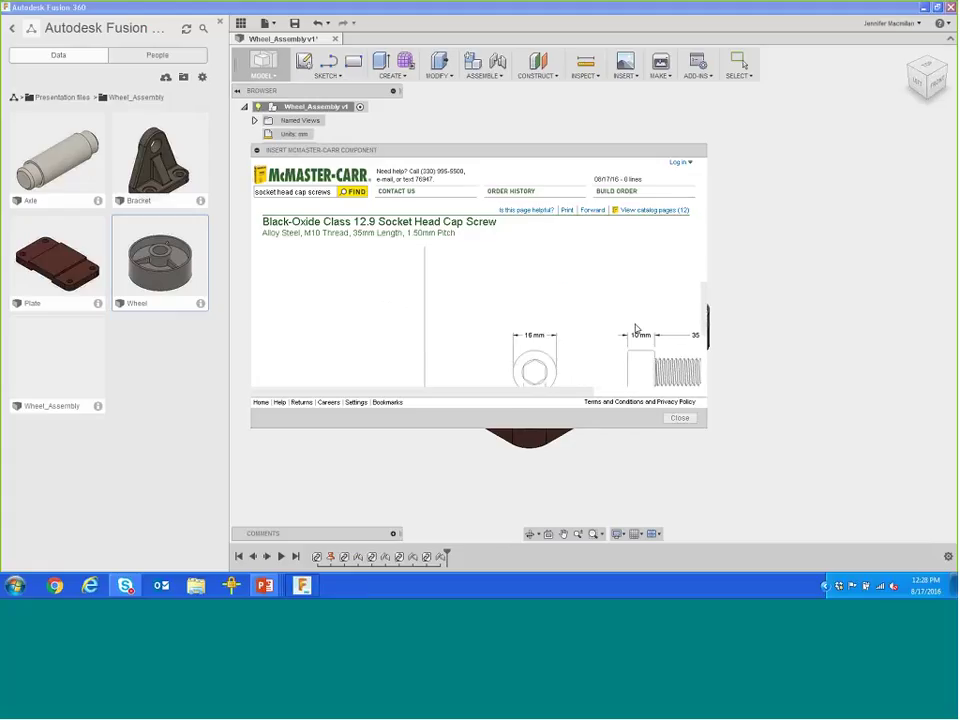
pyautogui.moveTo(704, 315); pyautogui.dragTo(706, 340)
pyautogui.moveTo(540, 391); pyautogui.dragTo(642, 394)
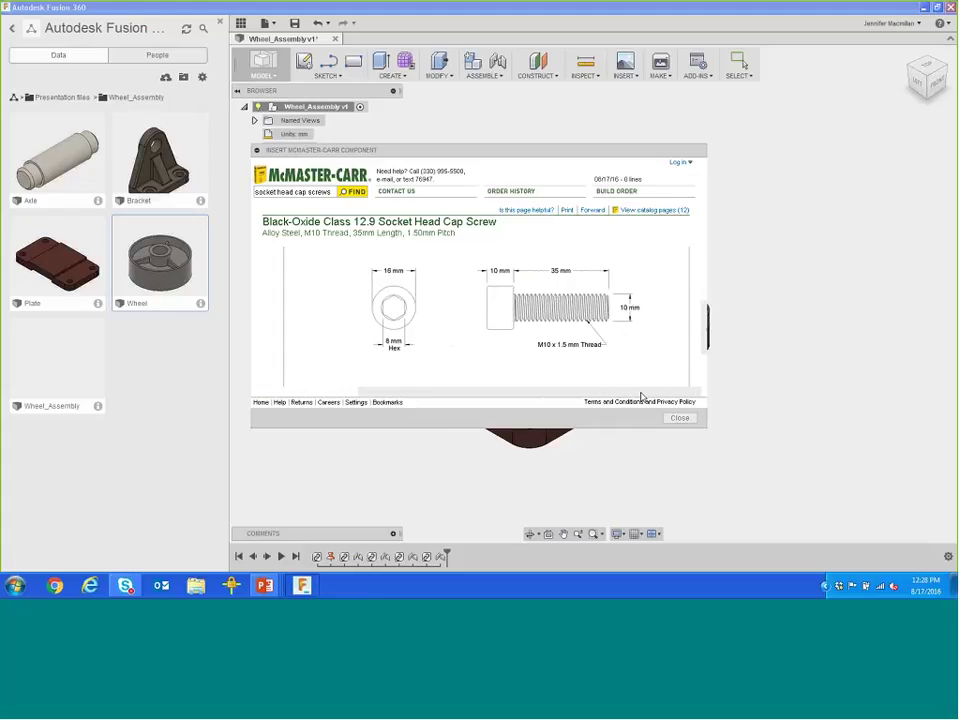
pyautogui.moveTo(705, 334); pyautogui.dragTo(703, 289)
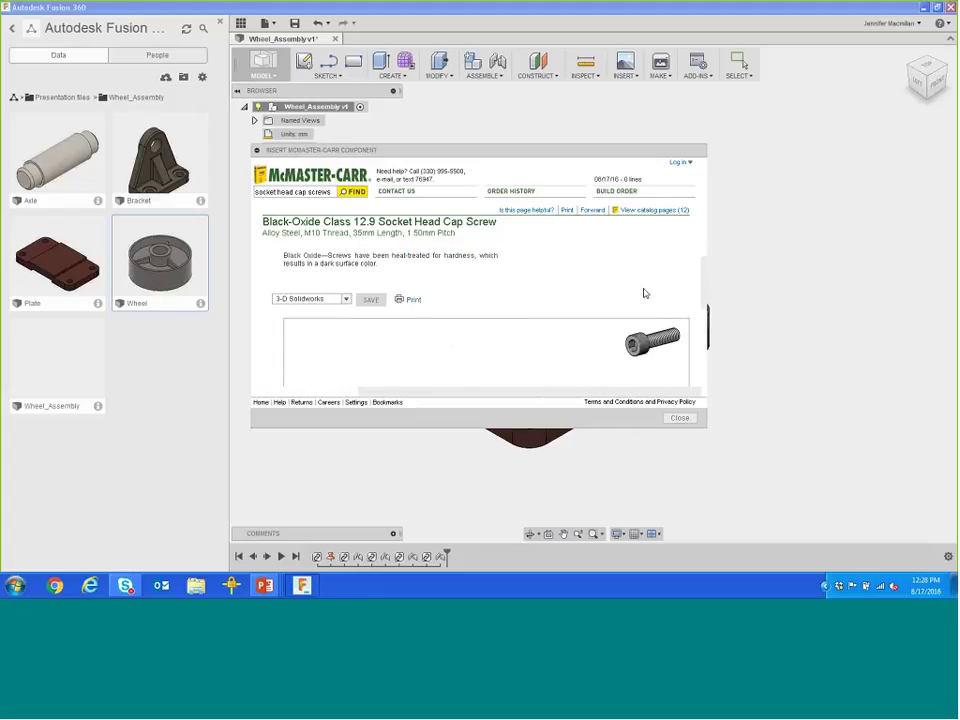
pyautogui.click(346, 299)
pyautogui.click(296, 355)
pyautogui.click(371, 301)
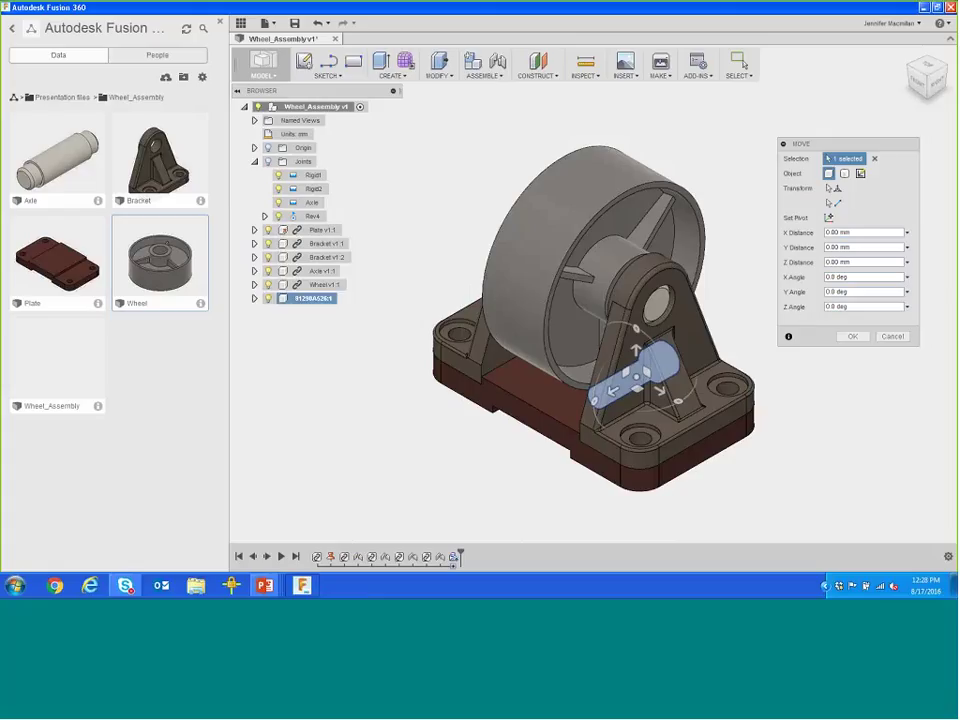
# Step: Move the inserted screw 90 mm in X, clear of the plate, and start a joint with its position captured
pyautogui.moveTo(661, 391); pyautogui.dragTo(810, 490)
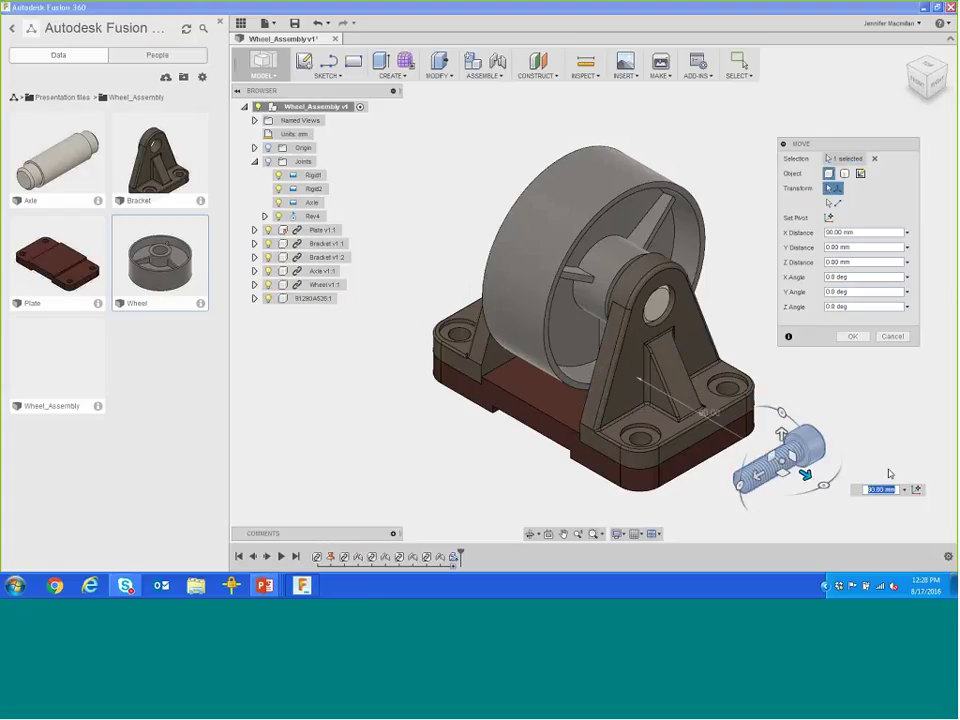
pyautogui.click(852, 337)
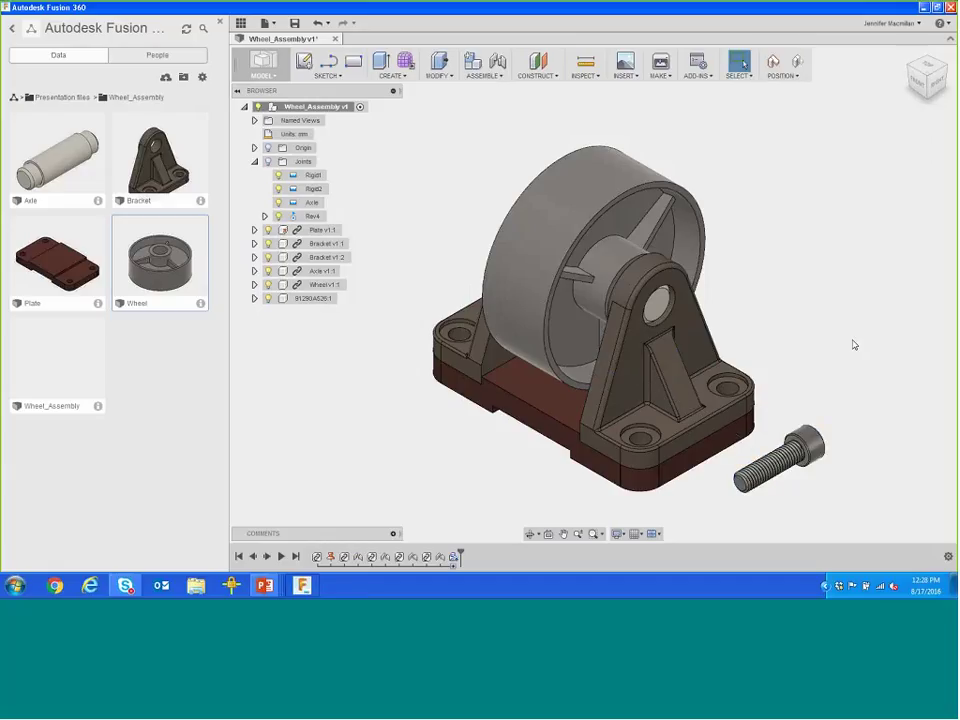
pyautogui.moveTo(840, 413); pyautogui.dragTo(795, 360, button='middle')
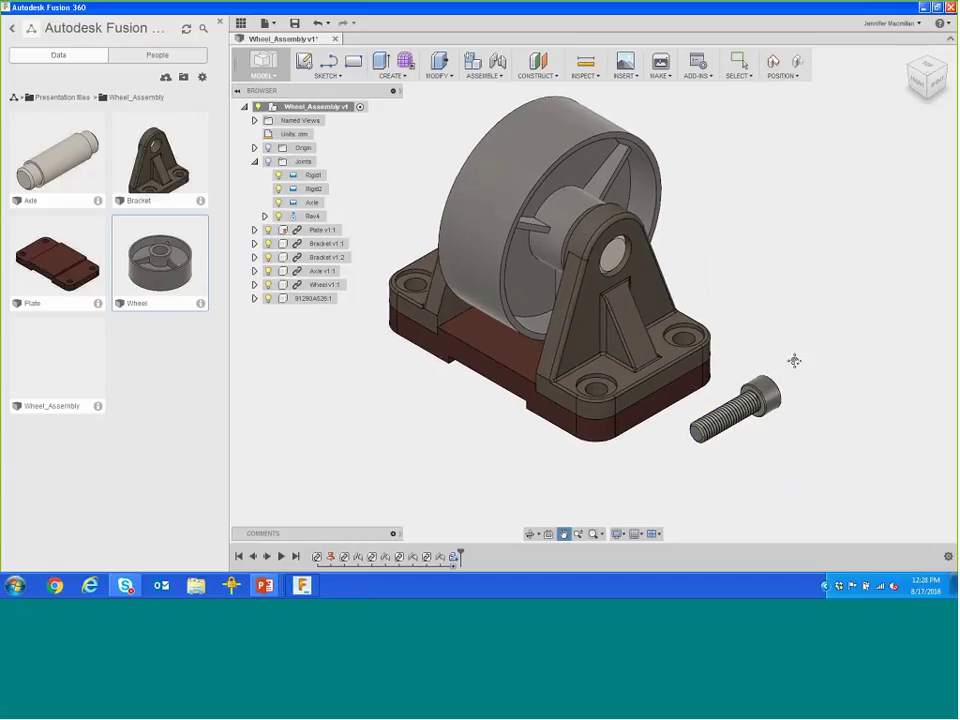
pyautogui.scroll(-1, 794, 356)
pyautogui.click(504, 78)
pyautogui.click(480, 102)
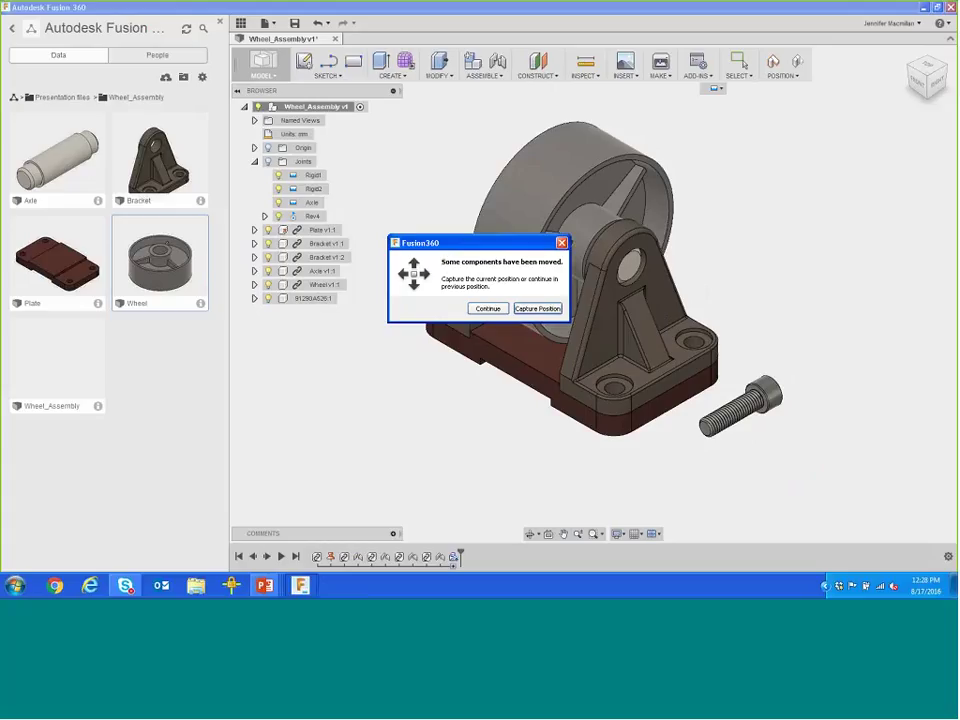
pyautogui.click(545, 312)
pyautogui.click(539, 309)
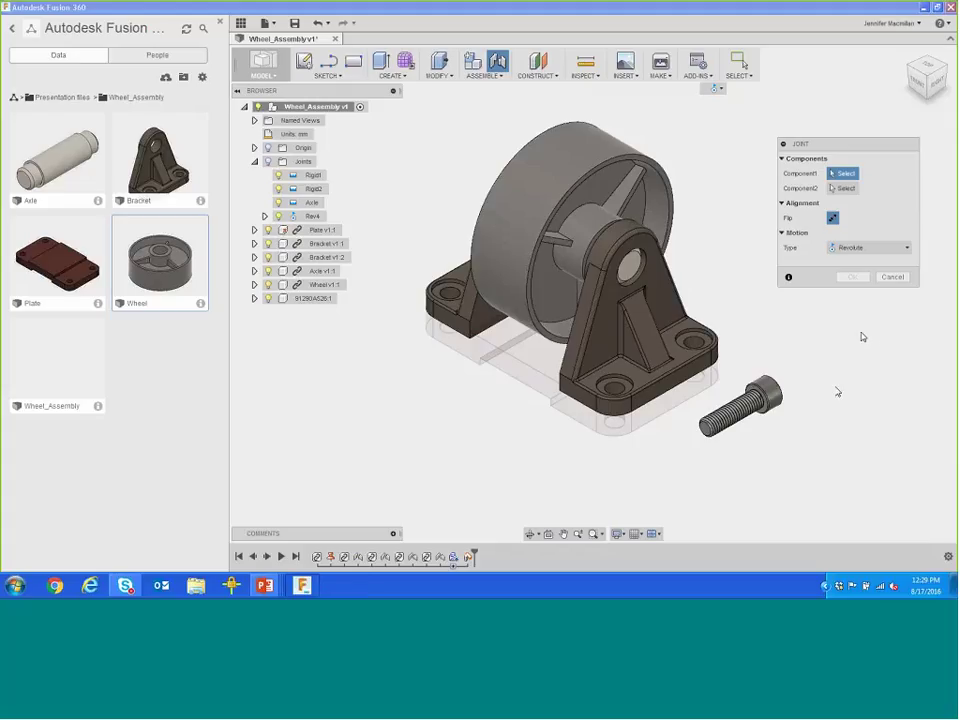
# Step: Join the screw rigidly to the front bracket's near counterbored hole, flipped so its shank points down through the plate
pyautogui.click(762, 400)
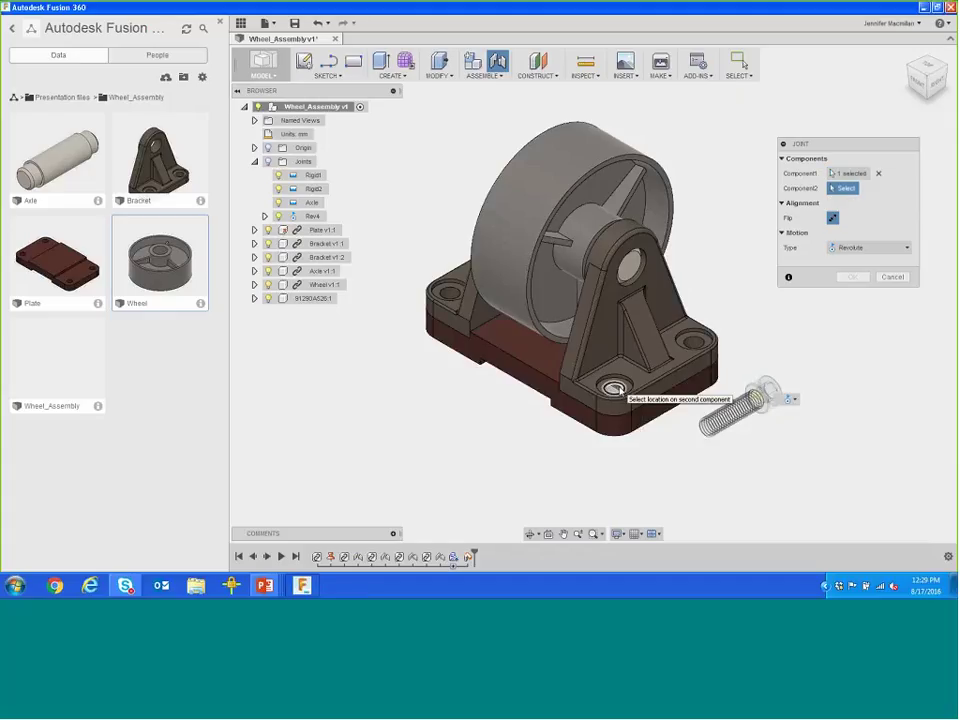
pyautogui.click(615, 388)
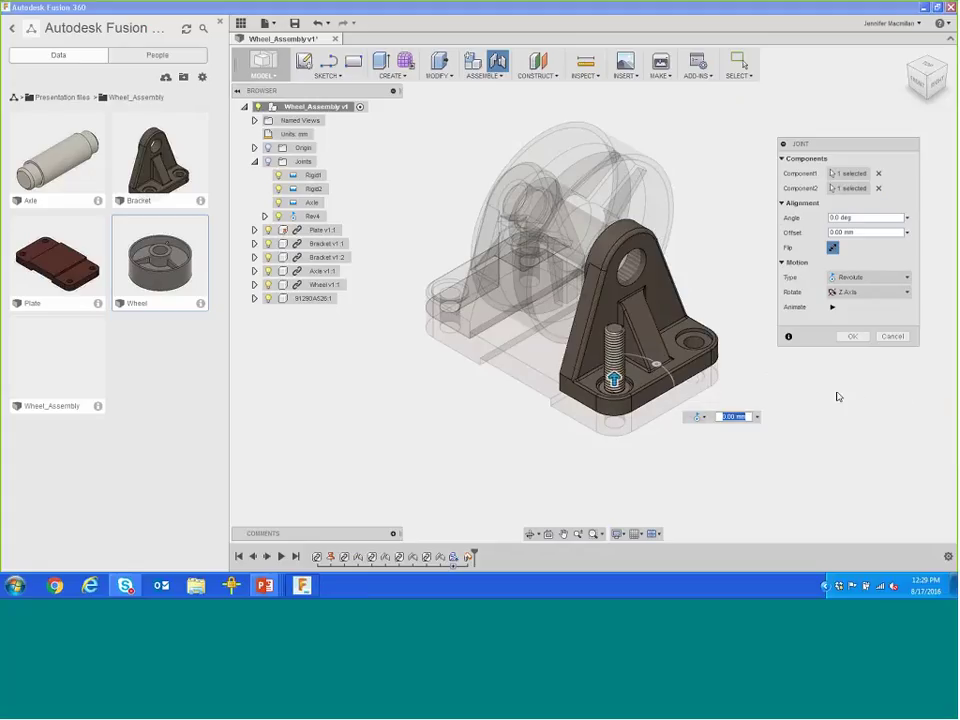
pyautogui.click(832, 248)
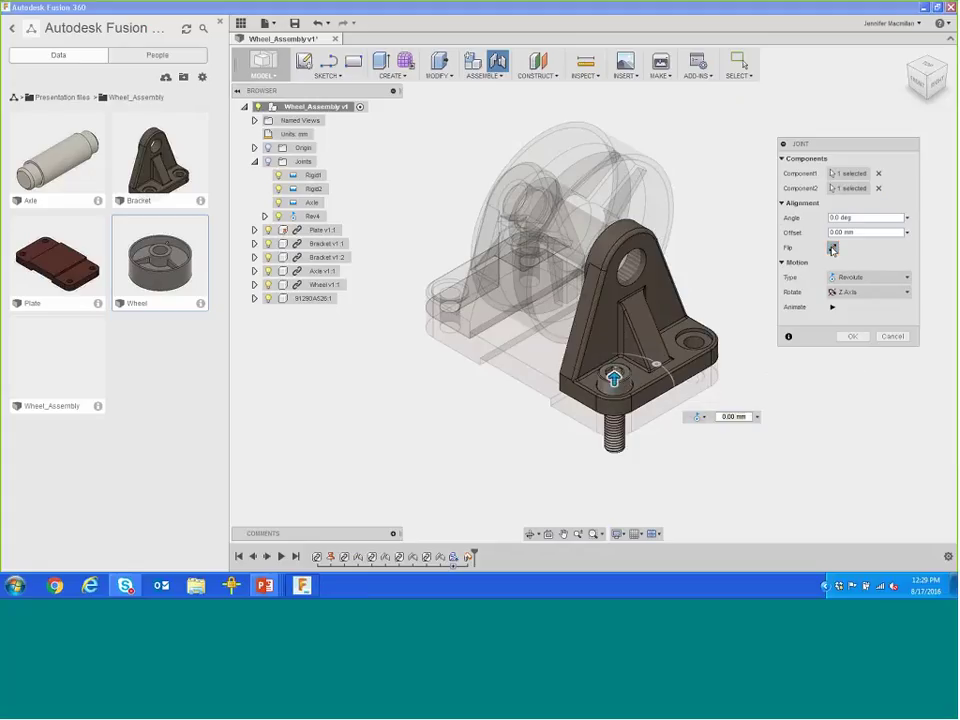
pyautogui.click(875, 278)
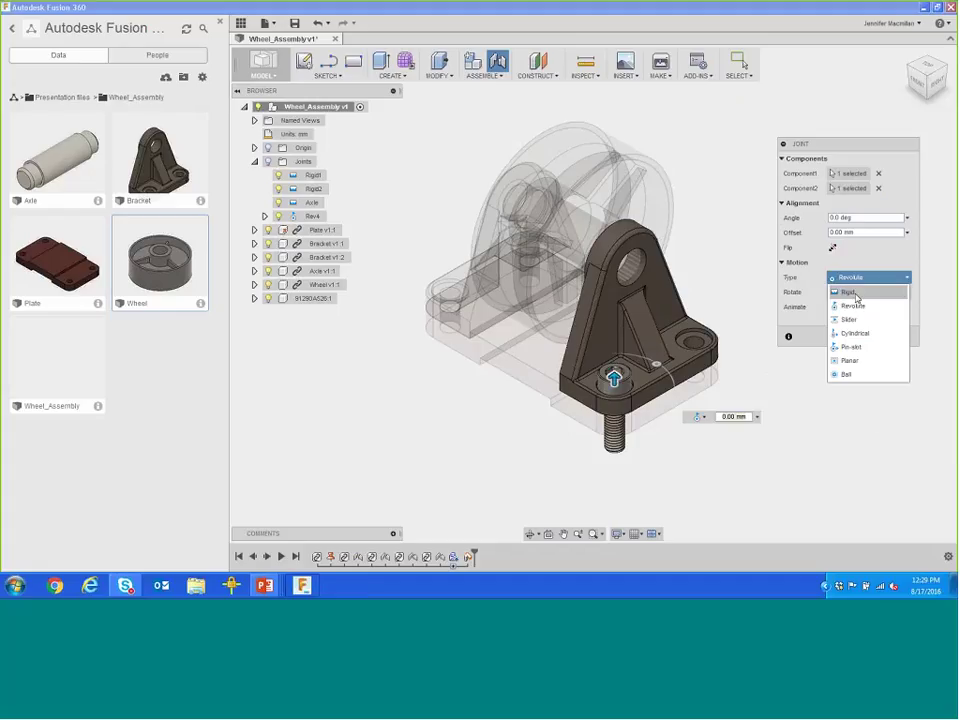
pyautogui.click(847, 291)
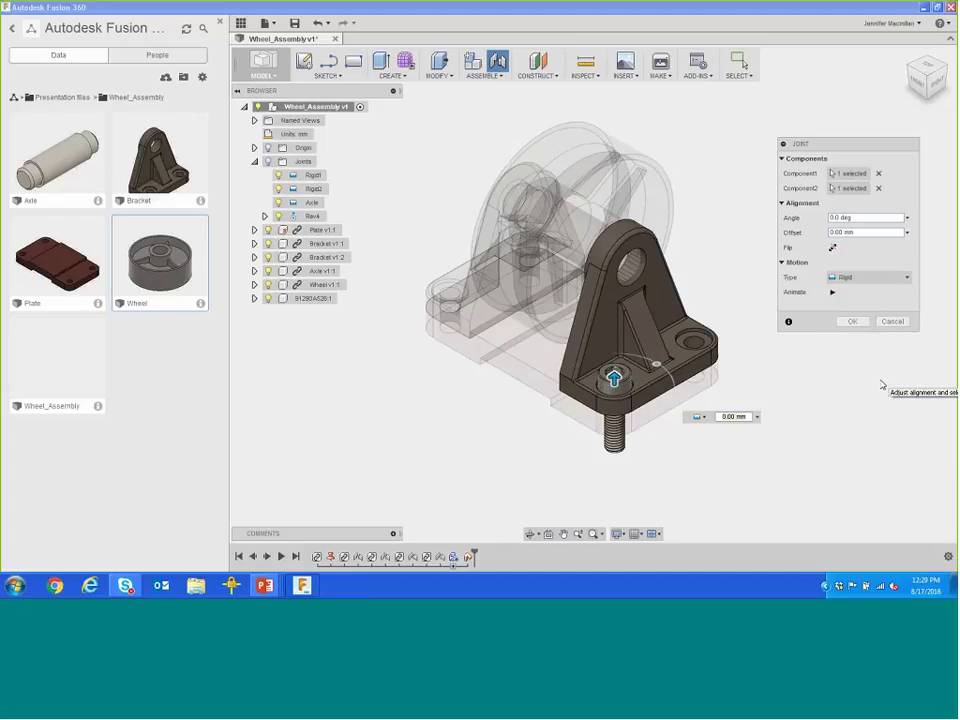
pyautogui.click(852, 321)
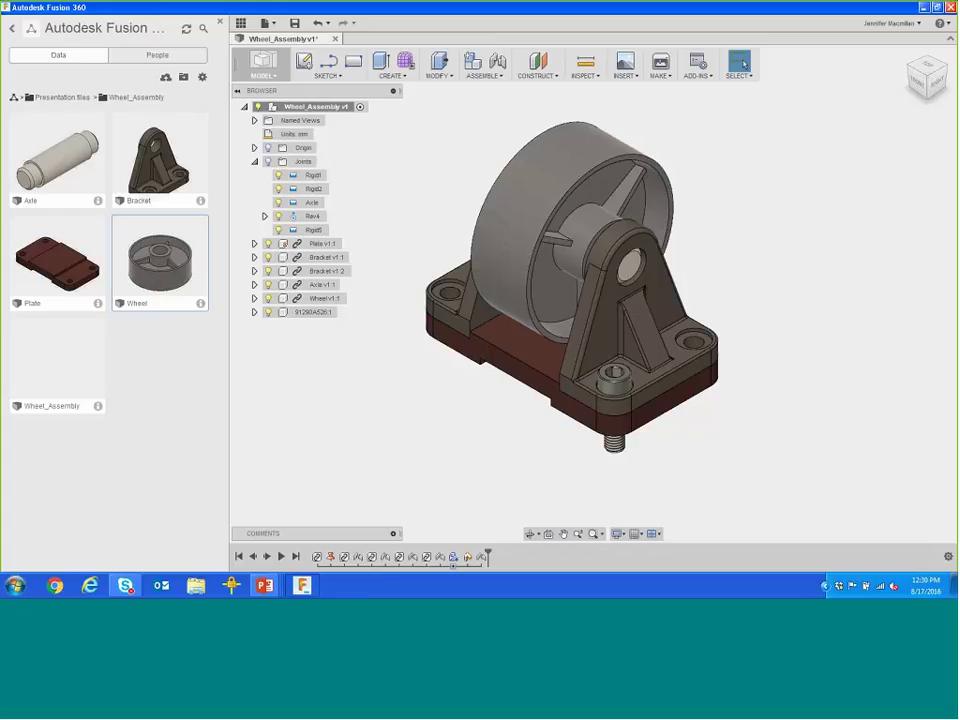
pyautogui.rightClick(319, 312)
pyautogui.click(487, 446)
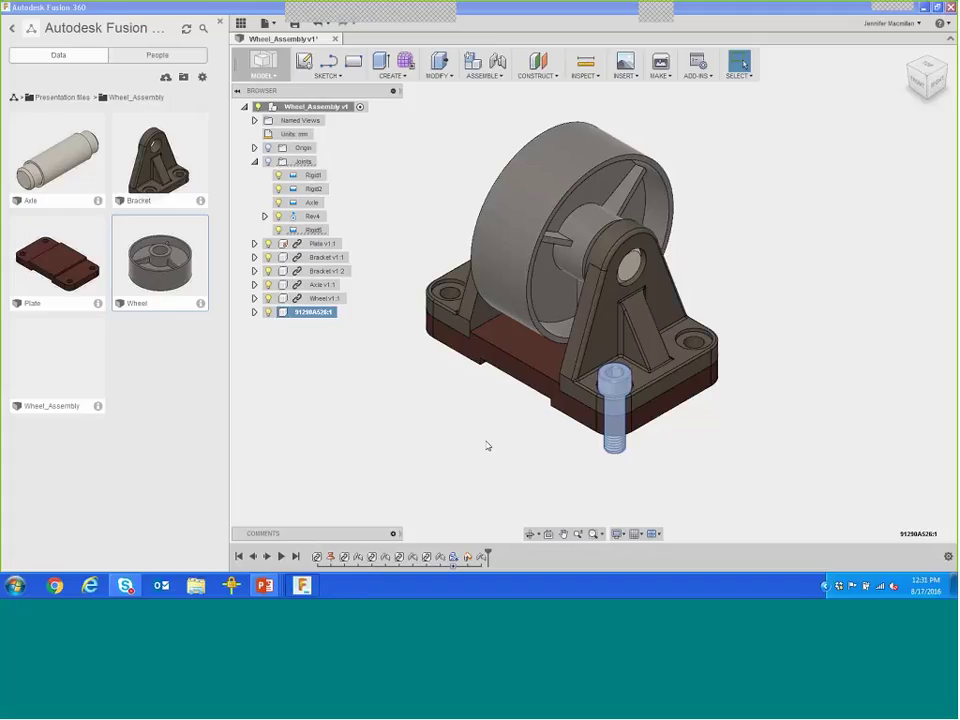
pyautogui.click(479, 451)
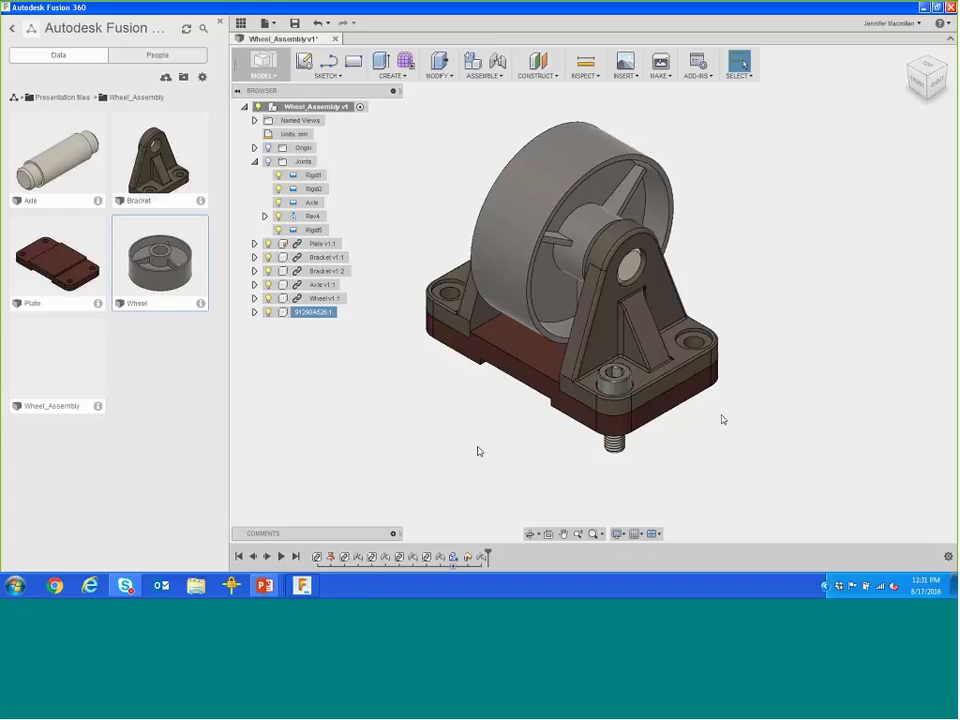
pyautogui.hotkey('alt', 'Tab')
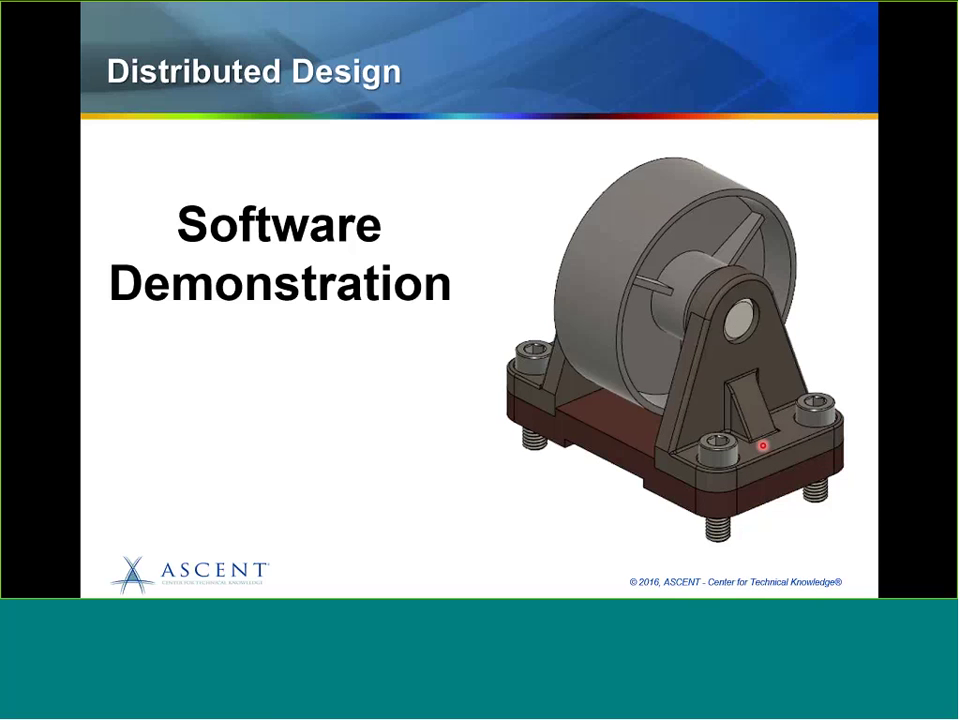
pyautogui.press('Right')
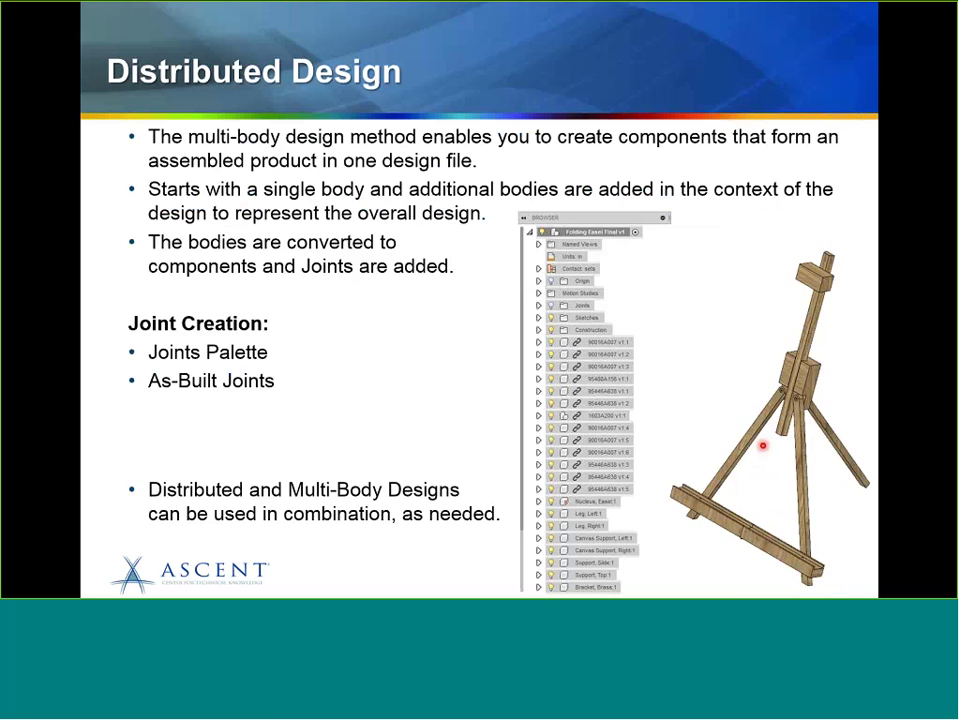
pyautogui.press('Right')
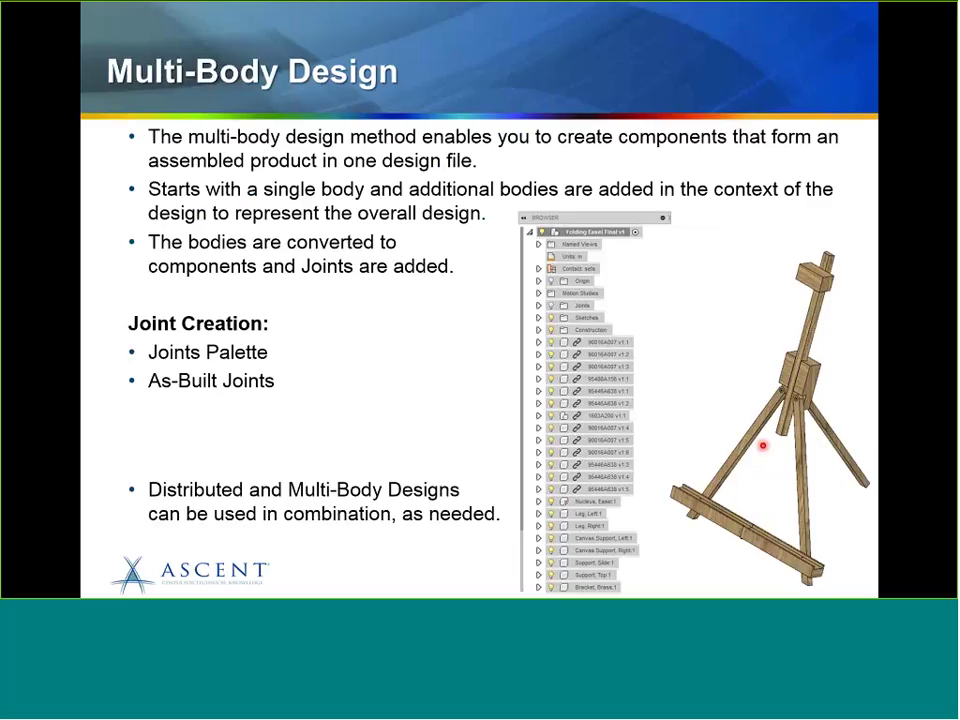
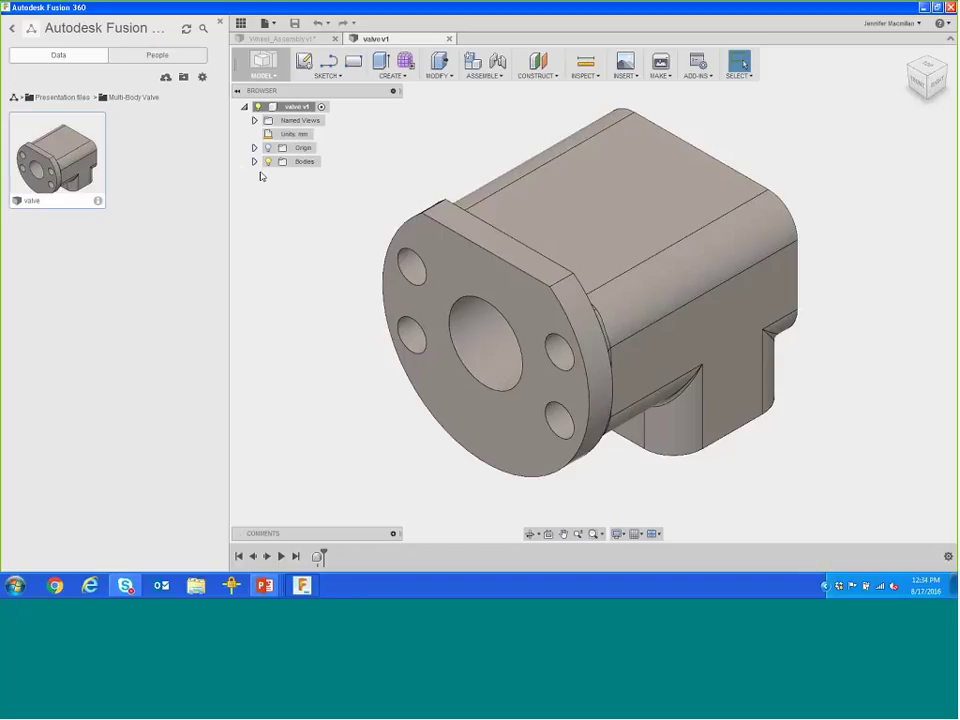
# Step: Rename the single body of the valve design as Valve
pyautogui.click(254, 161)
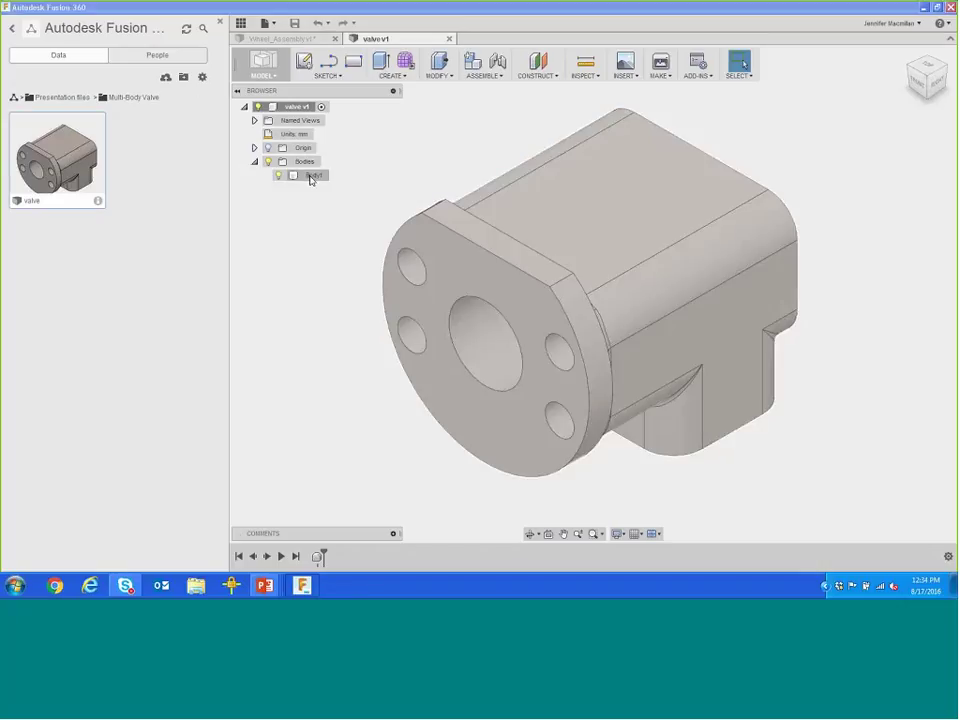
pyautogui.doubleClick(311, 177)
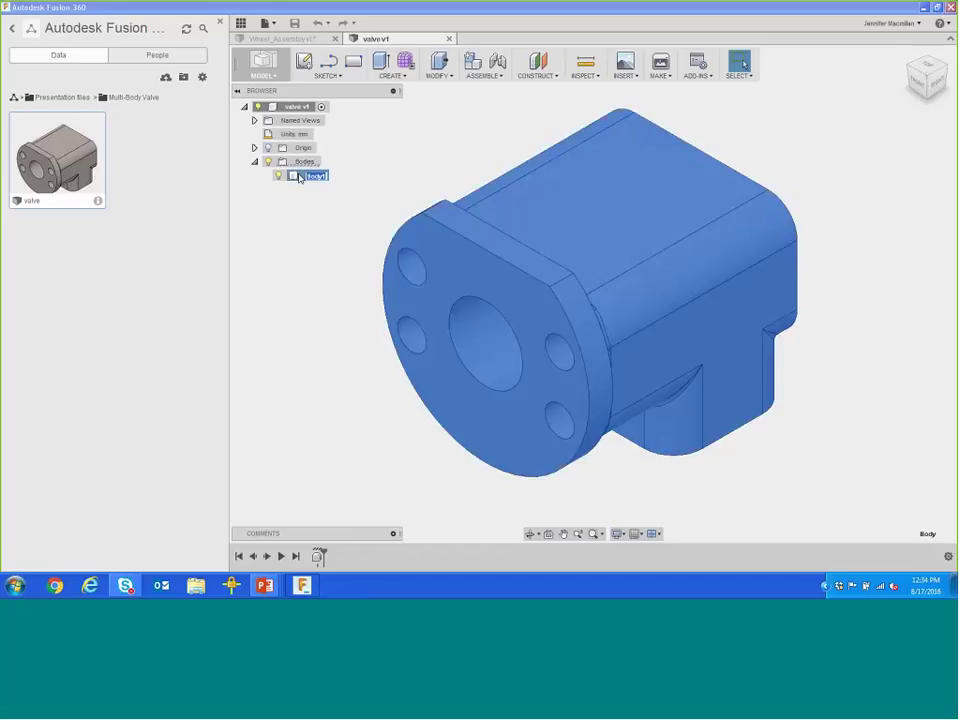
pyautogui.write('Valve')
pyautogui.press('Return')
pyautogui.click(317, 215)
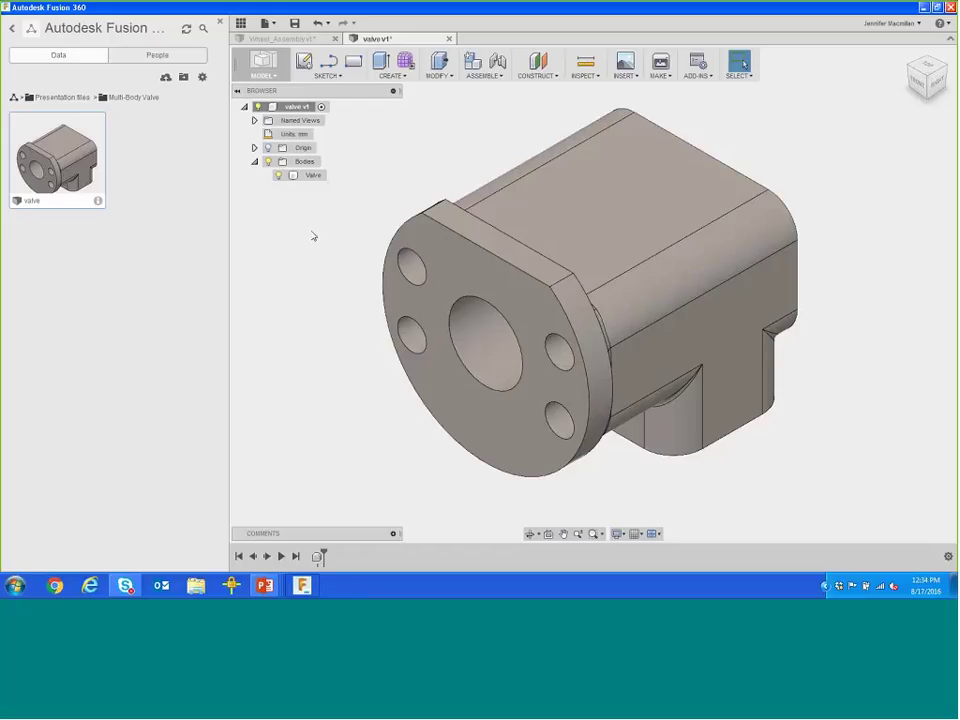
# Step: Create a sketch on the valve's front flange face that captures its outline and holes, and finish the sketch
pyautogui.click(303, 61)
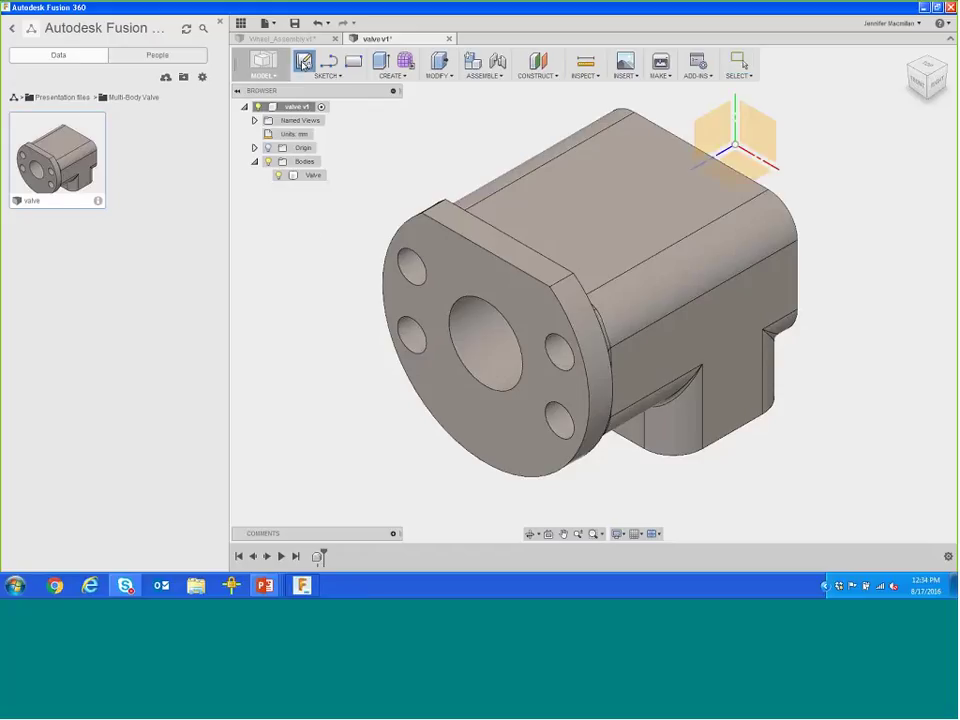
pyautogui.click(440, 291)
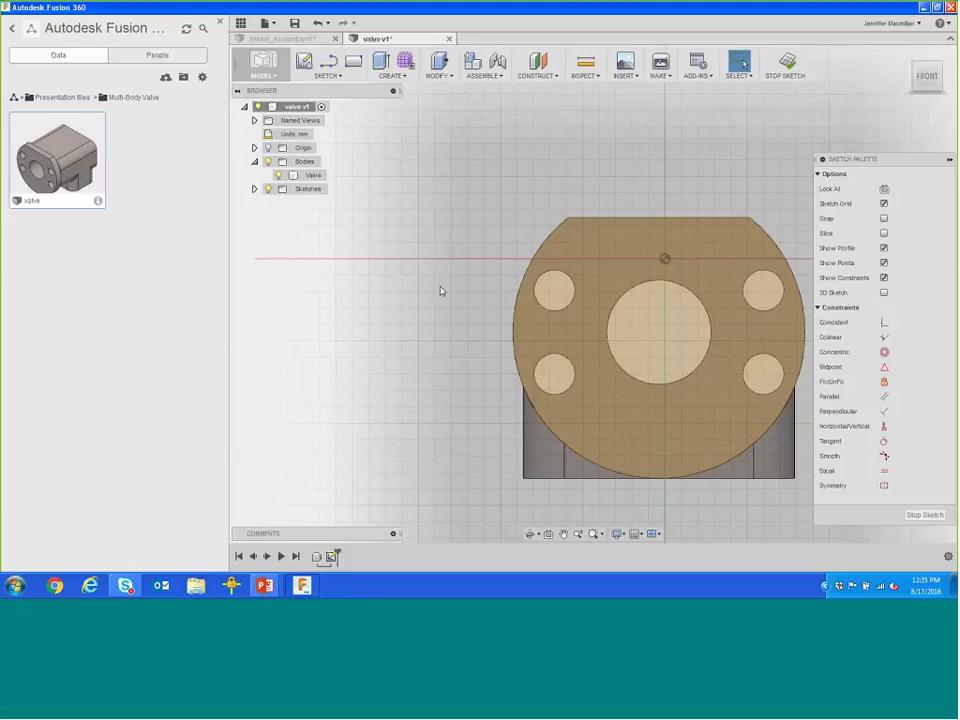
pyautogui.click(788, 63)
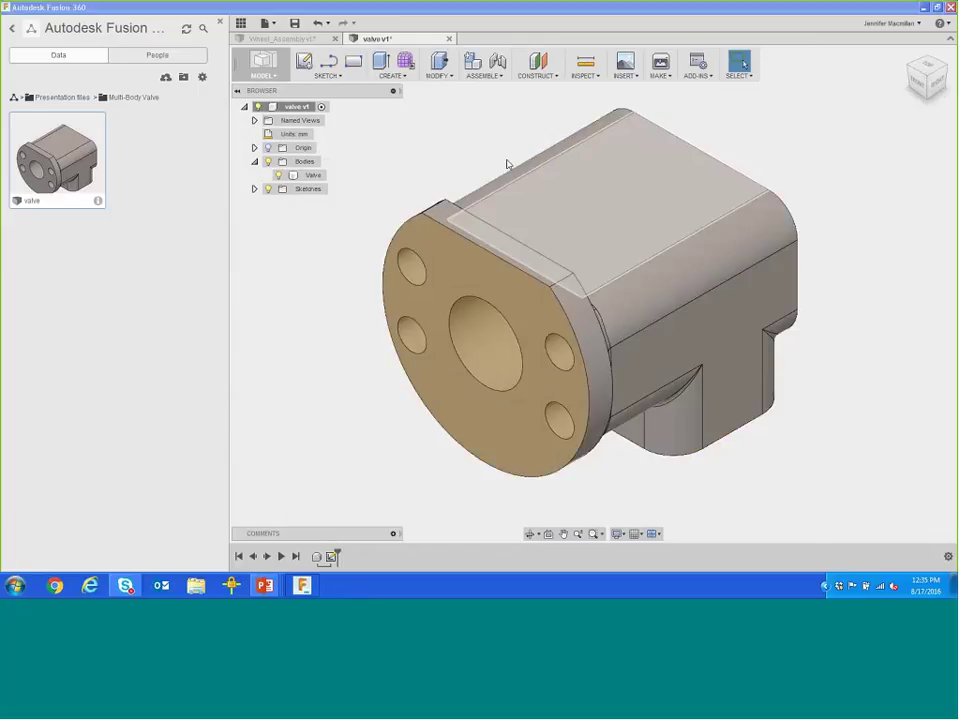
# Step: Extrude the flange profile together with the central bore profile 20 mm outward as a new body, leaving the four bolt holes open
pyautogui.click(380, 63)
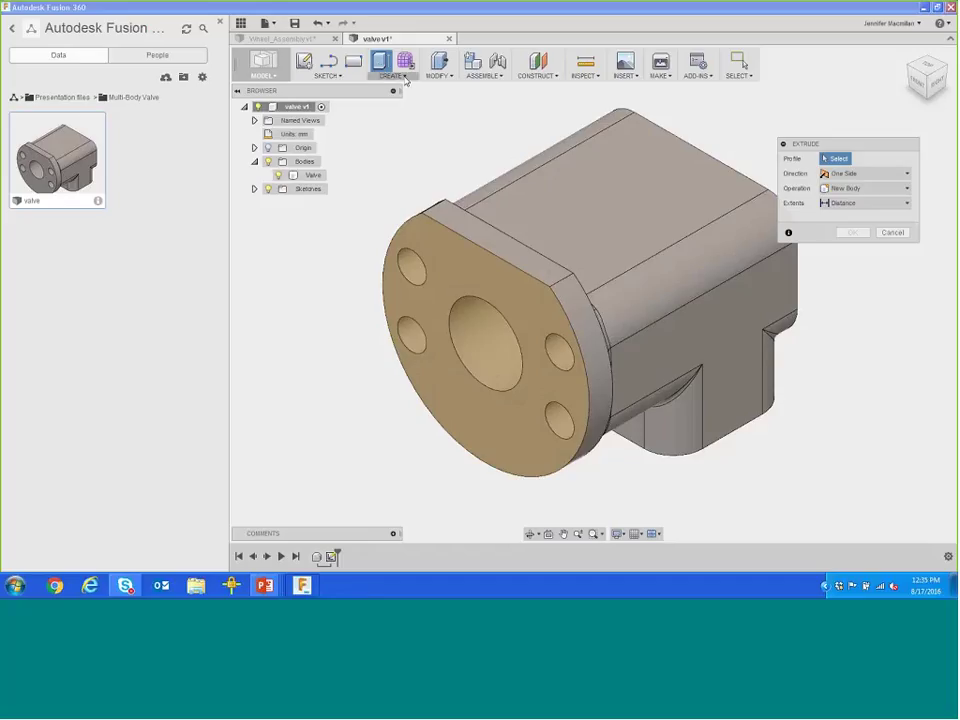
pyautogui.click(390, 75)
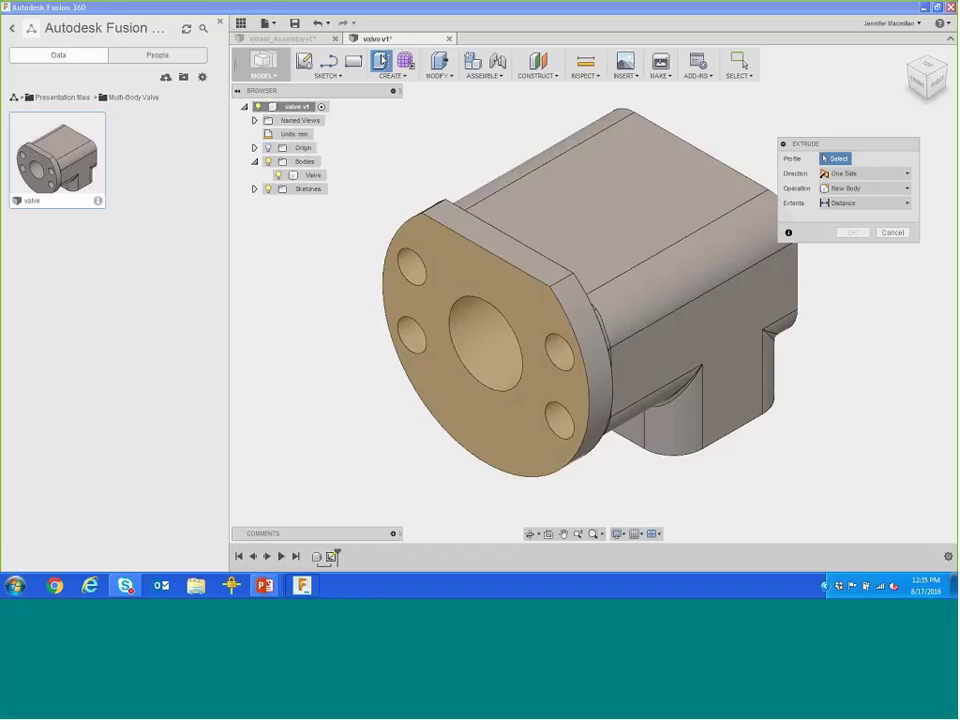
pyautogui.click(448, 270)
pyautogui.click(480, 318)
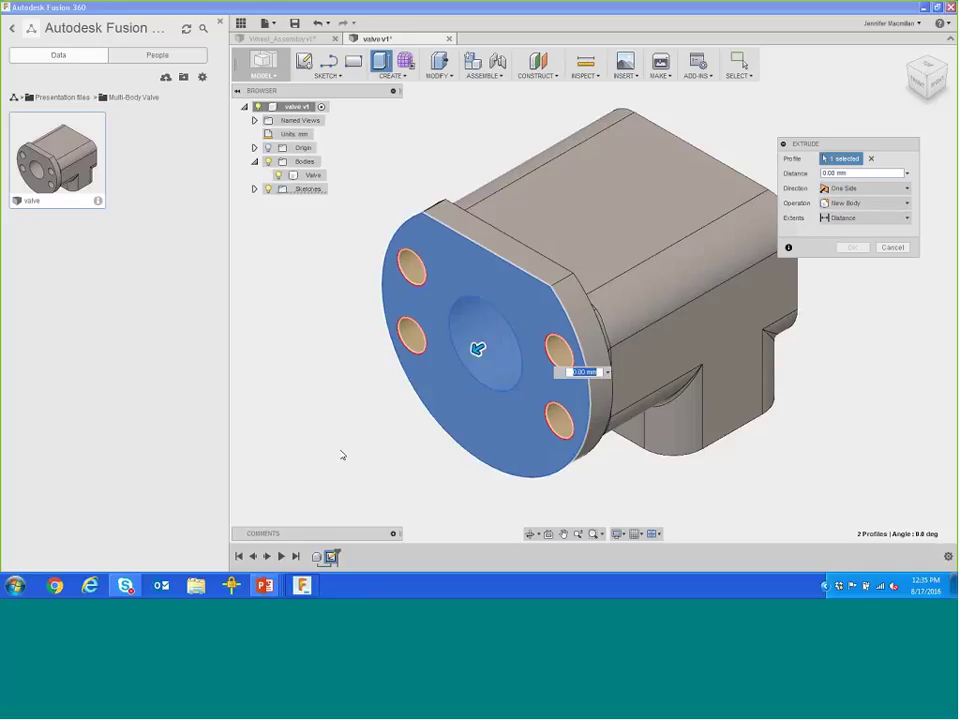
pyautogui.moveTo(478, 348); pyautogui.dragTo(431, 376)
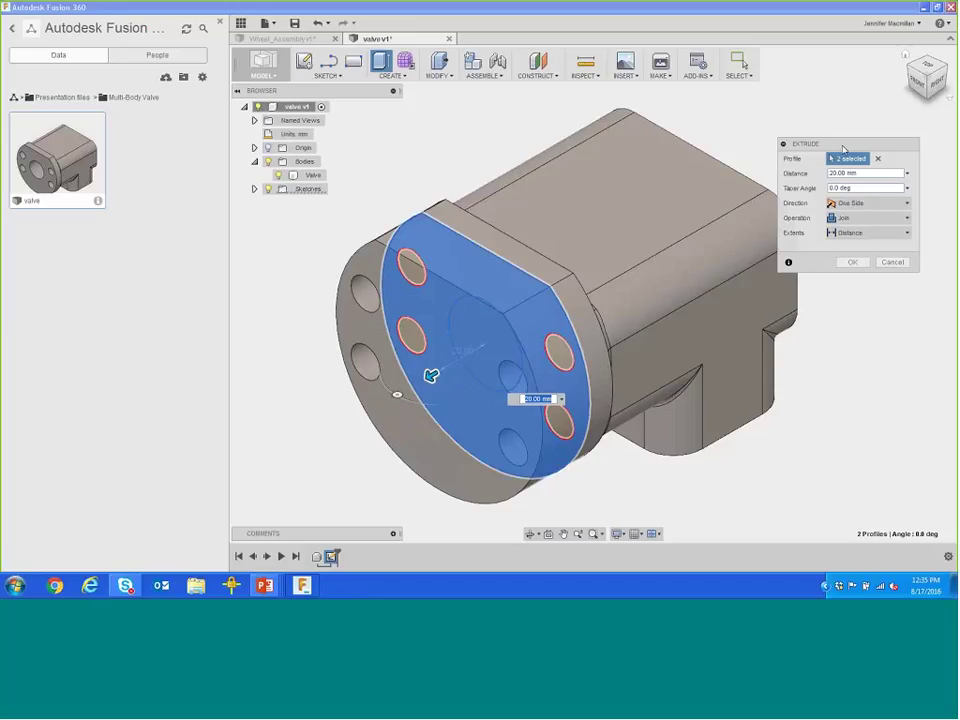
pyautogui.click(858, 218)
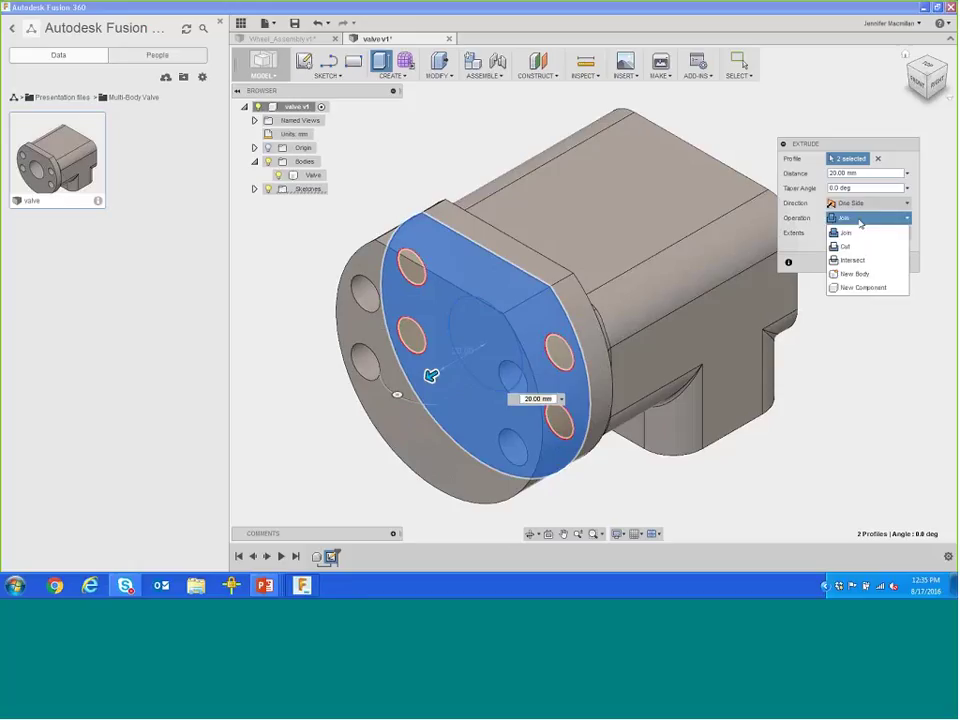
pyautogui.click(871, 274)
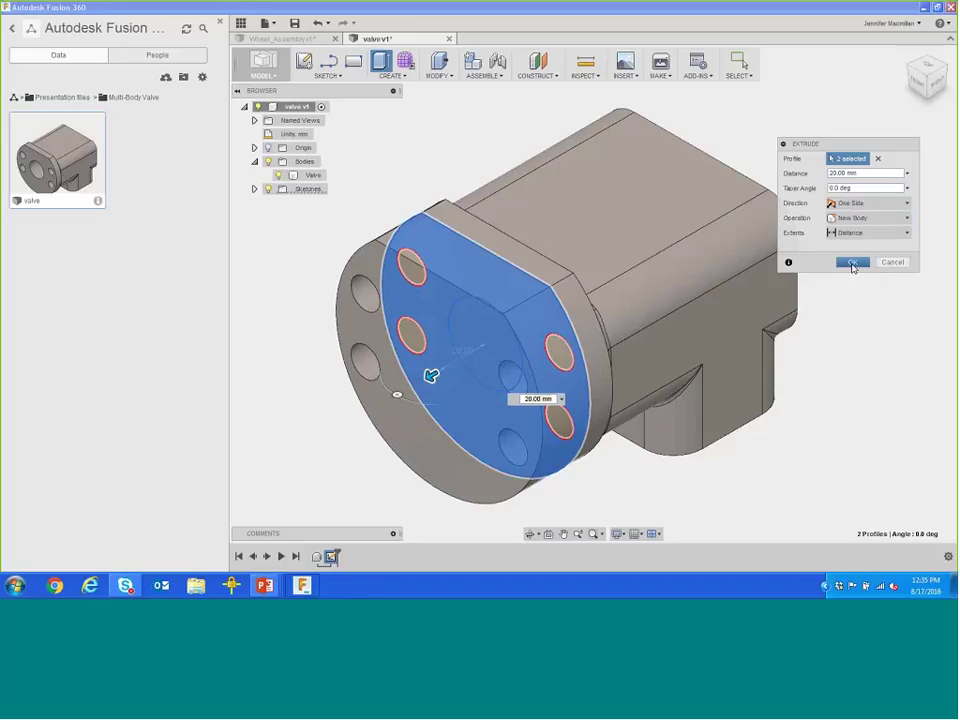
pyautogui.click(852, 263)
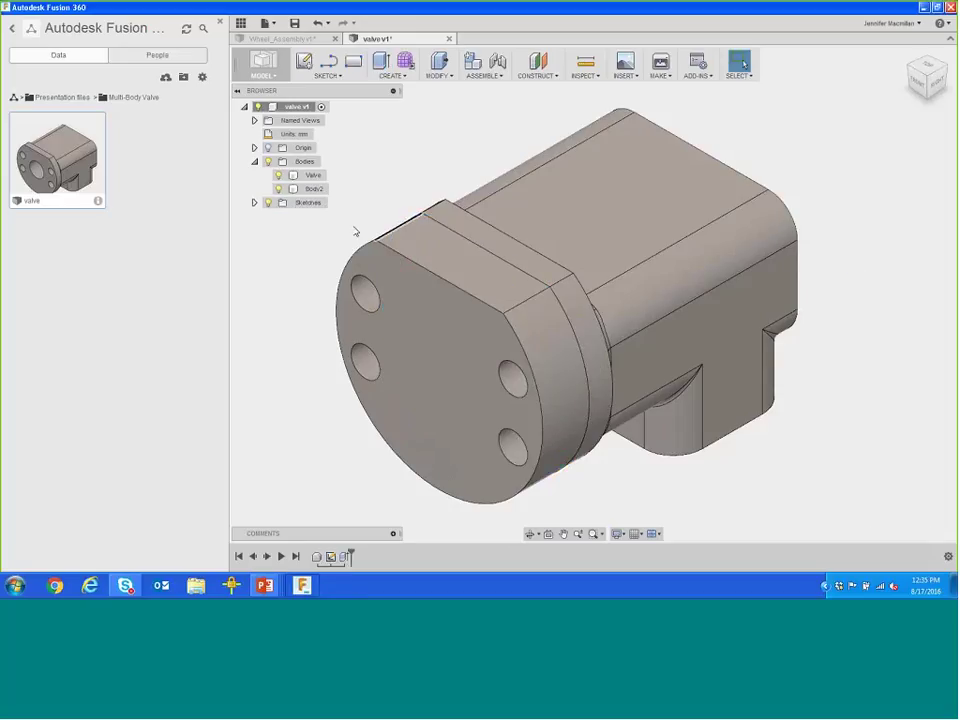
# Step: Rename the newly extruded body as EndCap
pyautogui.click(312, 189)
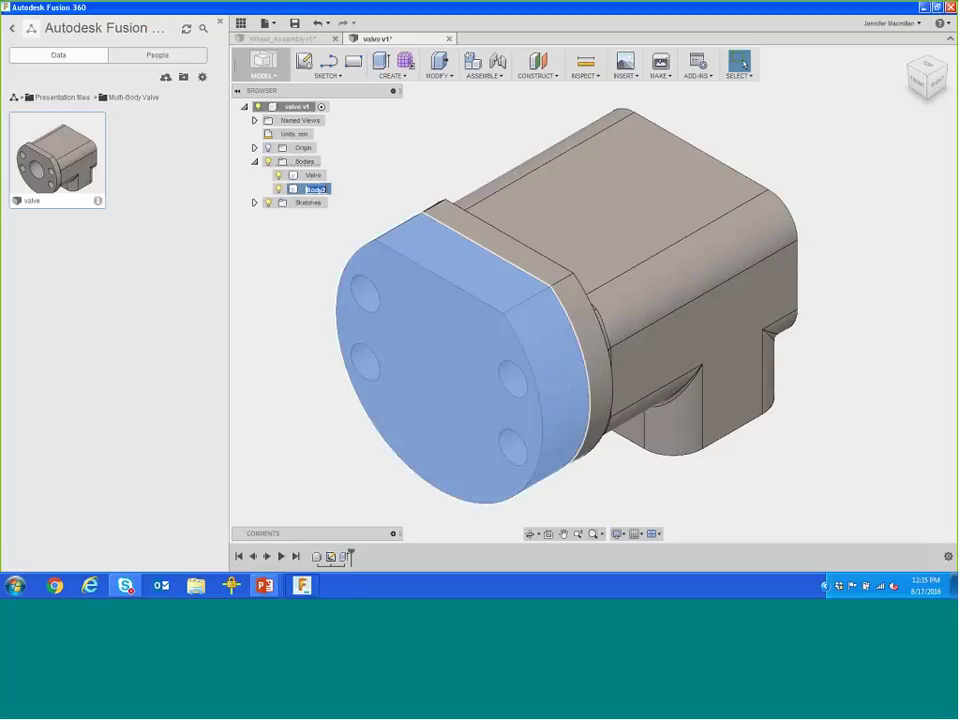
pyautogui.click(312, 189)
pyautogui.write('EnC')
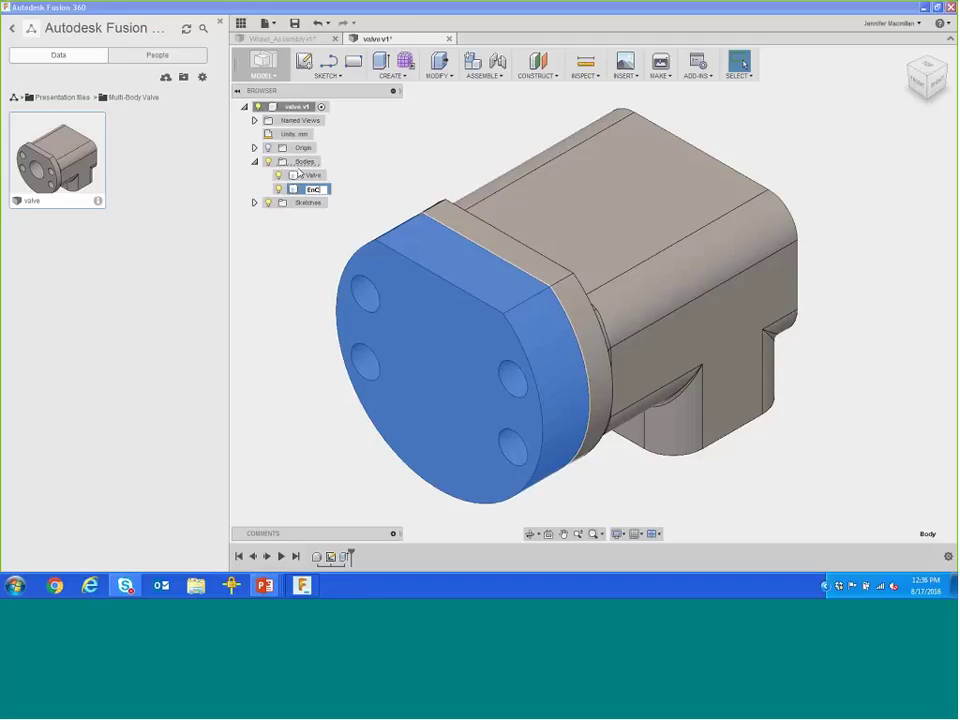
pyautogui.write('ap')
pyautogui.press('Left')
pyautogui.press('Left')
pyautogui.press('Left')
pyautogui.write('d')
pyautogui.press('Return')
pyautogui.click(249, 375)
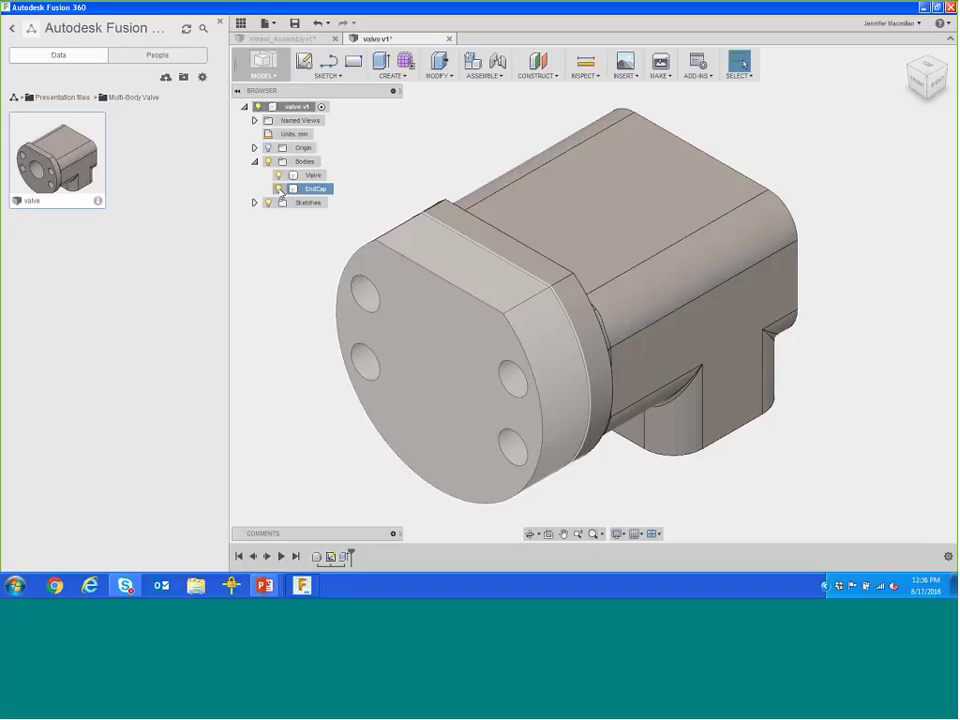
# Step: Hide the EndCap body and construct a plane offset 2 mm outward from the valve's flange face
pyautogui.click(279, 189)
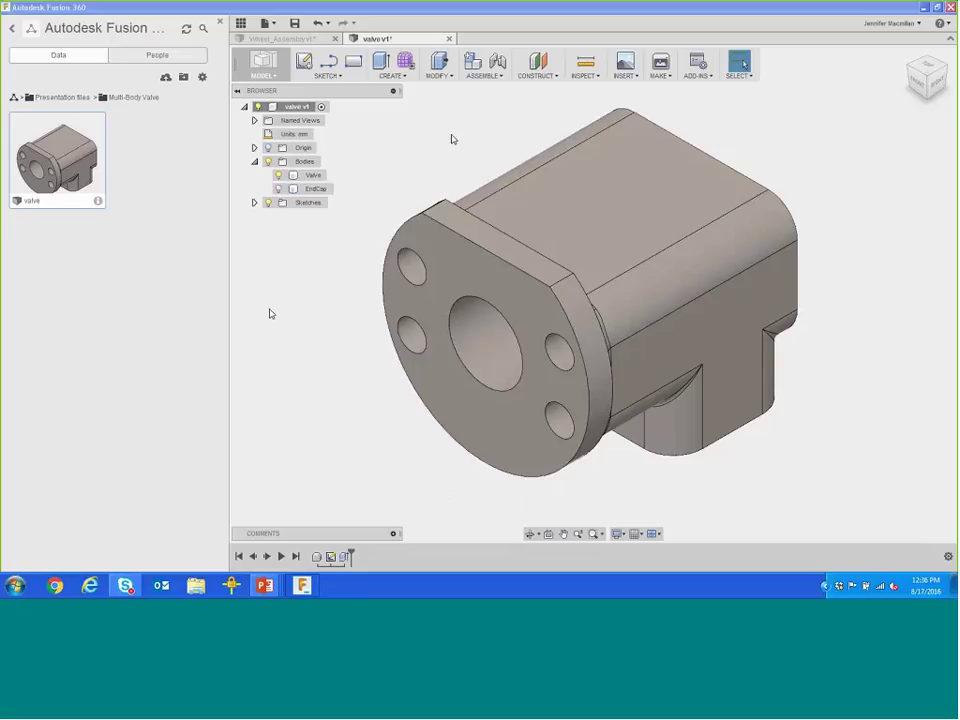
pyautogui.click(540, 74)
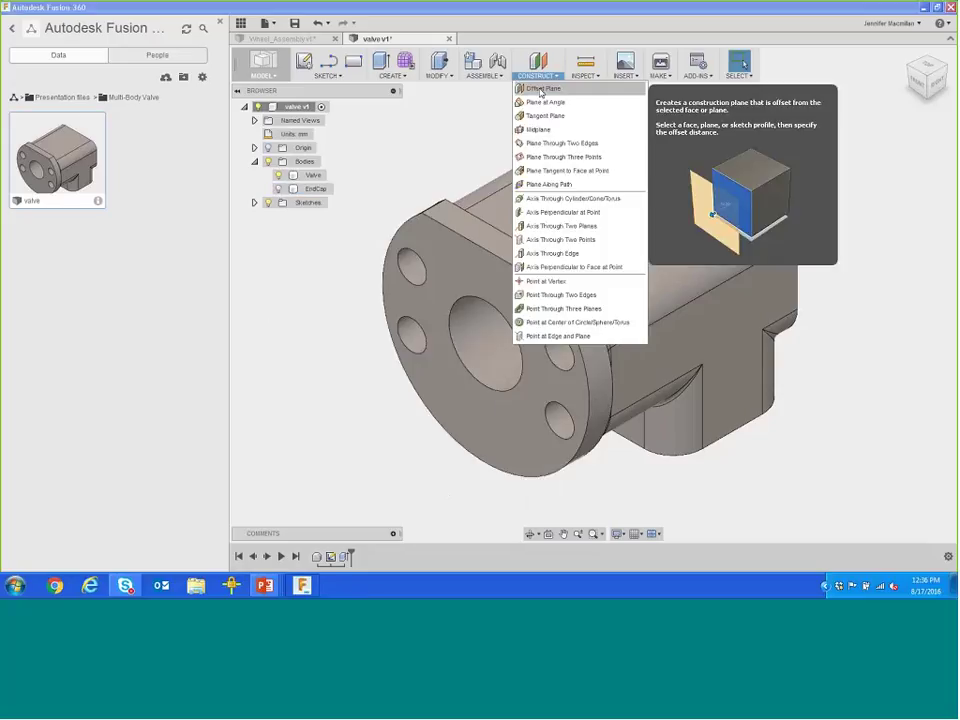
pyautogui.click(545, 88)
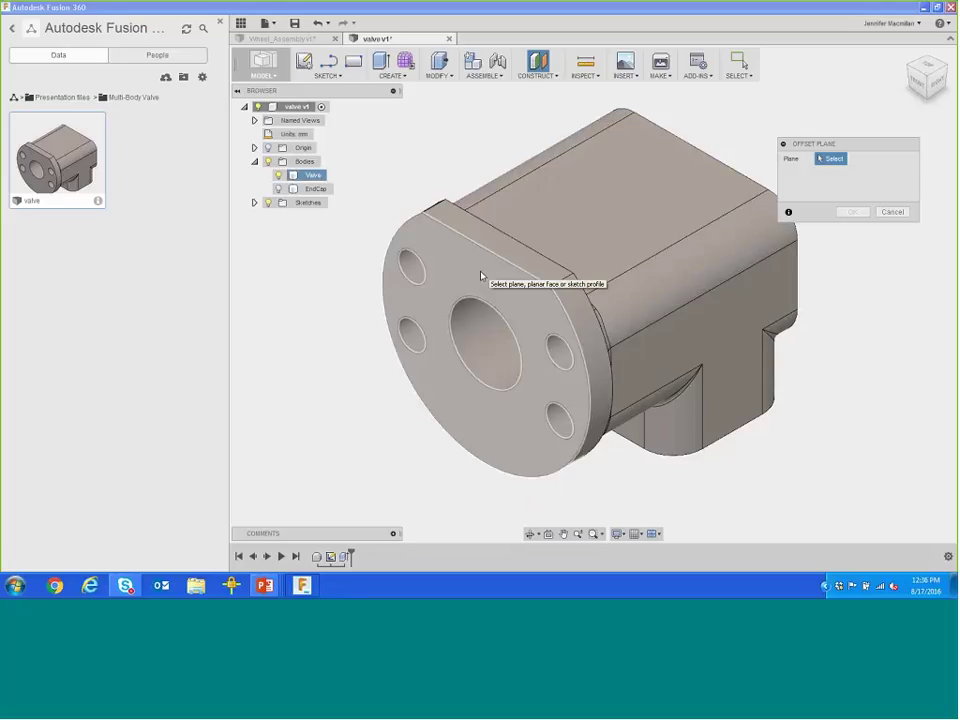
pyautogui.click(480, 273)
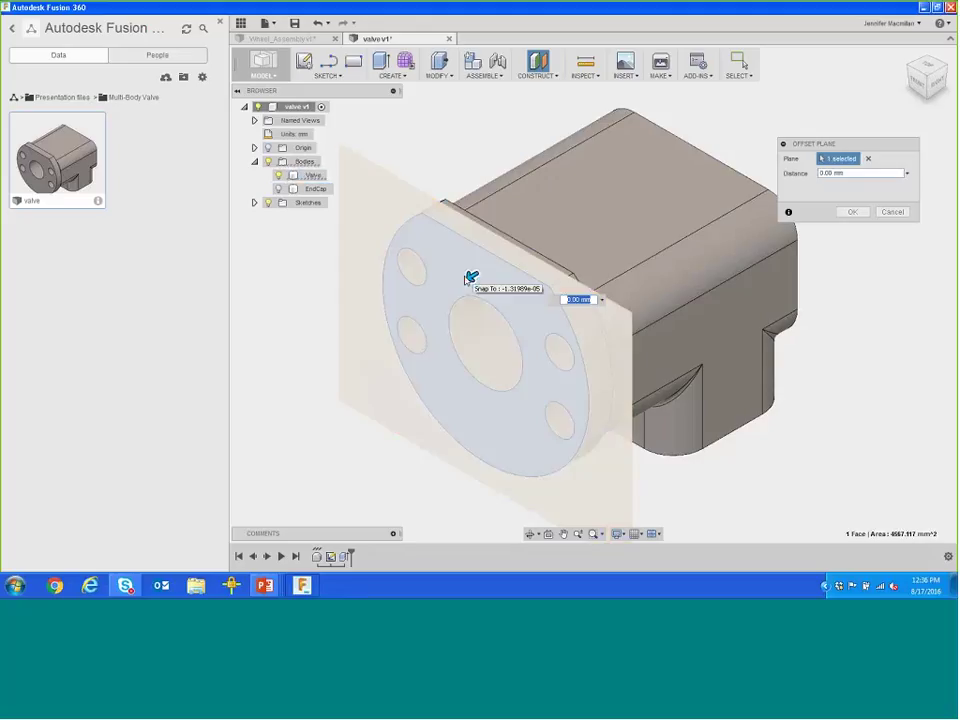
pyautogui.moveTo(471, 279); pyautogui.dragTo(461, 285)
pyautogui.write('2')
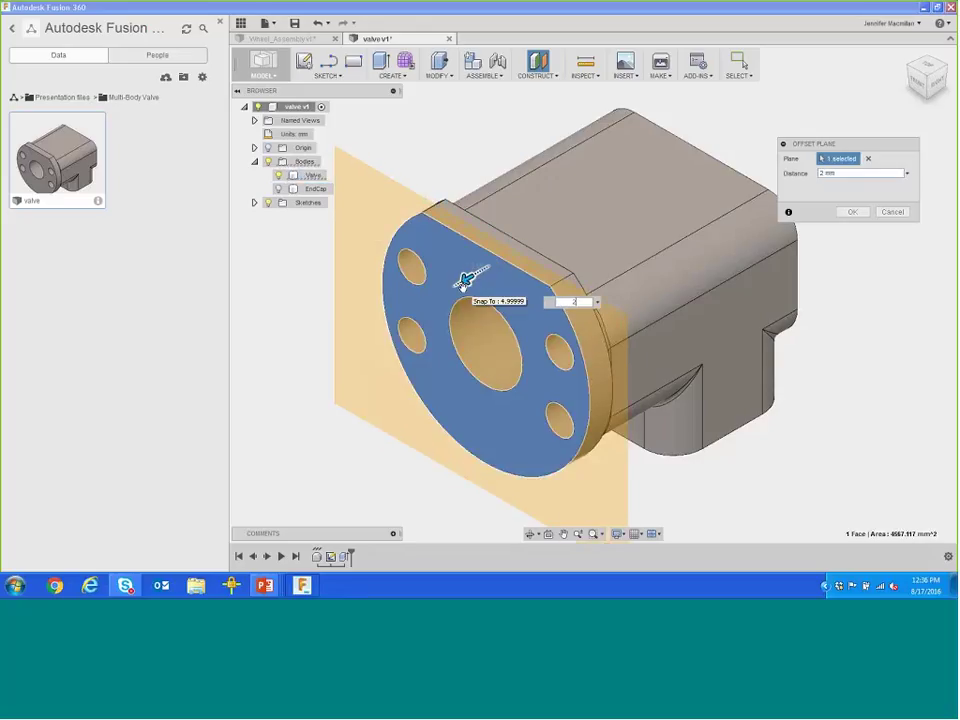
pyautogui.press('Return')
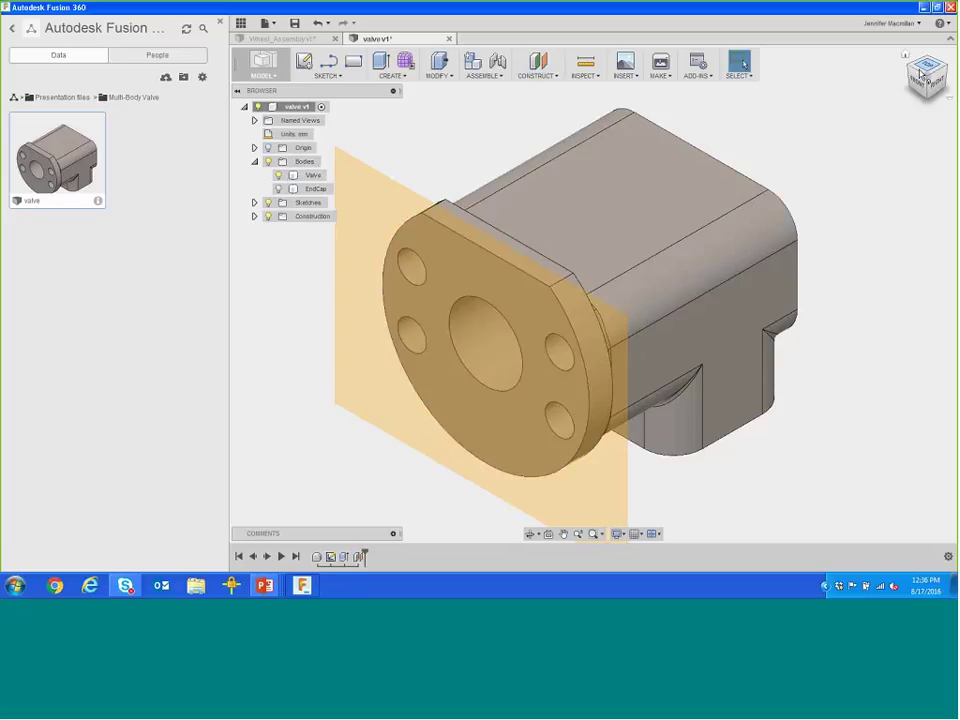
pyautogui.click(931, 83)
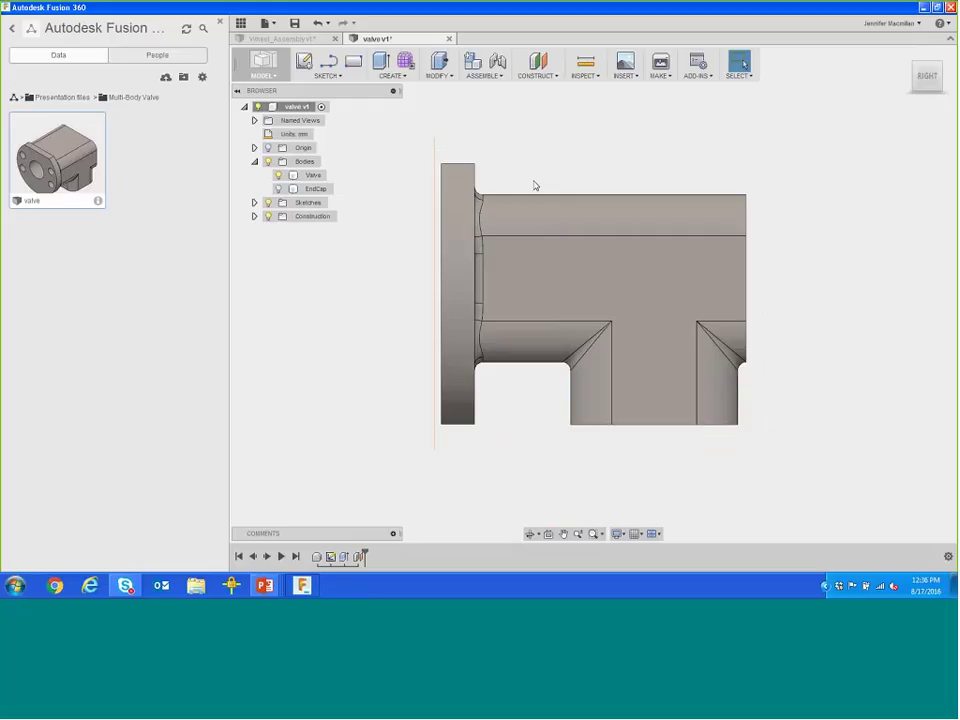
# Step: Show the EndCap body again and reorder the offset plane ahead of the EndCap extrusion in the timeline
pyautogui.keyDown('shift'); pyautogui.moveTo(535, 185); pyautogui.dragTo(586, 211, button='middle'); pyautogui.keyUp('shift')
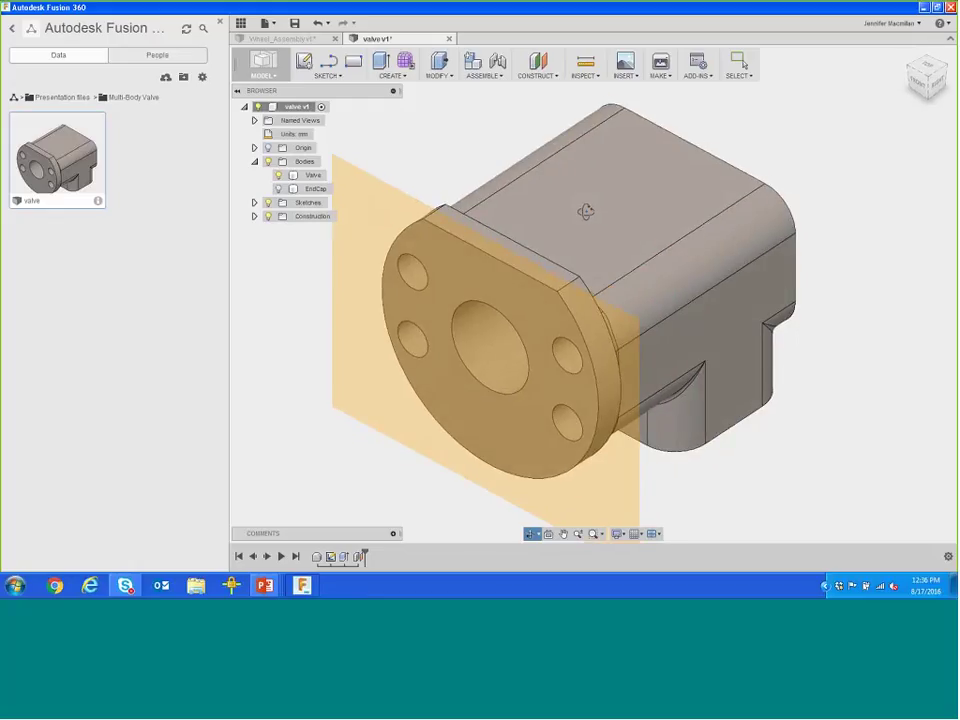
pyautogui.click(927, 74)
pyautogui.moveTo(804, 161); pyautogui.dragTo(867, 163, button='middle')
pyautogui.press('Escape')
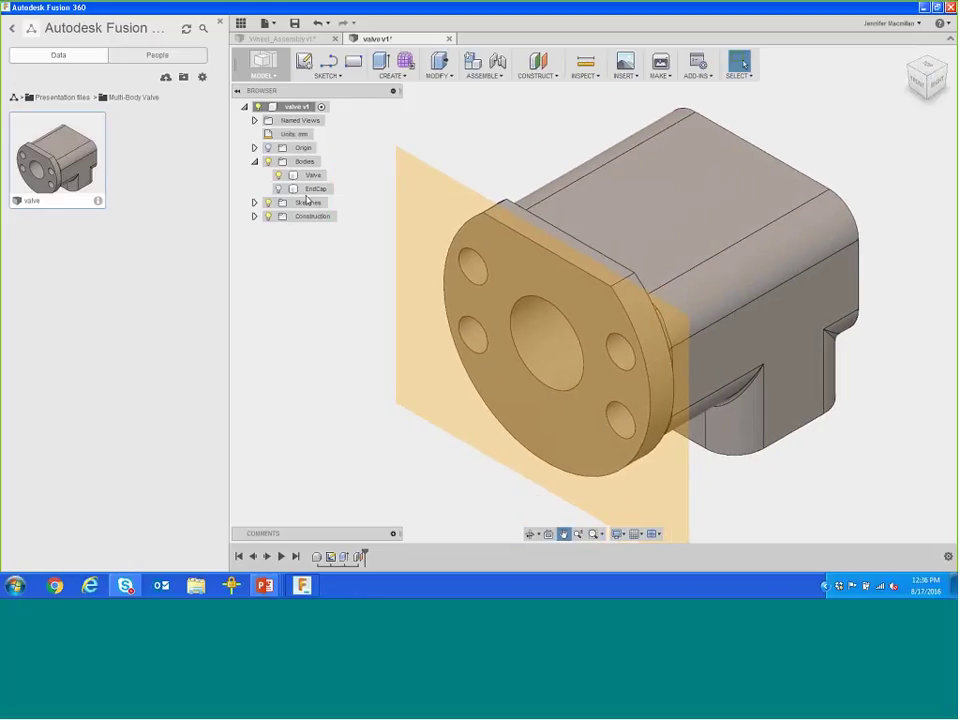
pyautogui.click(279, 188)
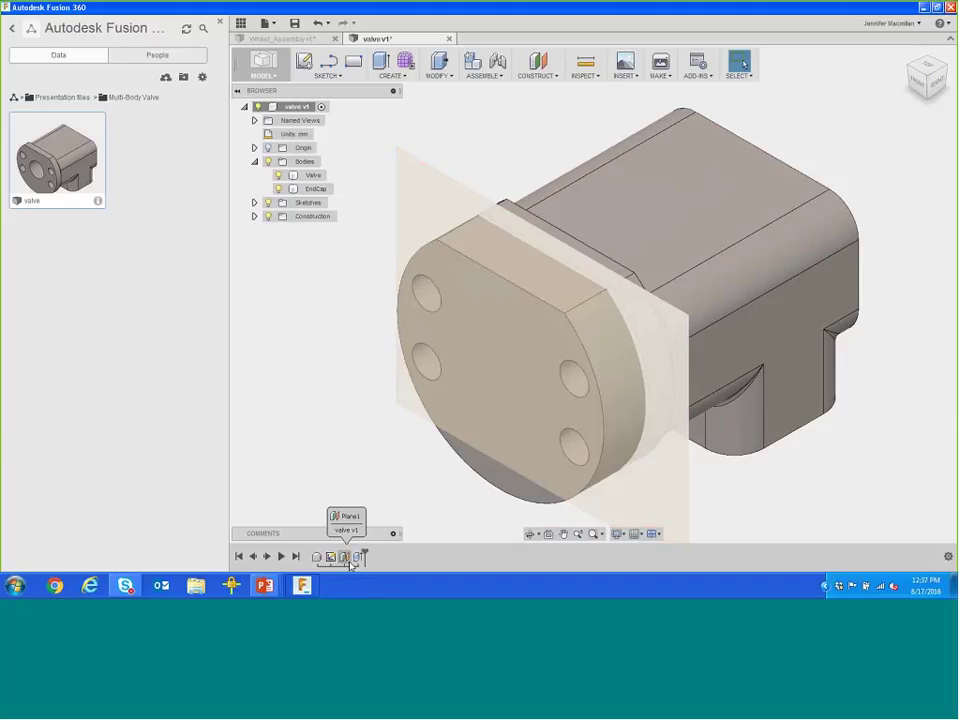
pyautogui.click(346, 558)
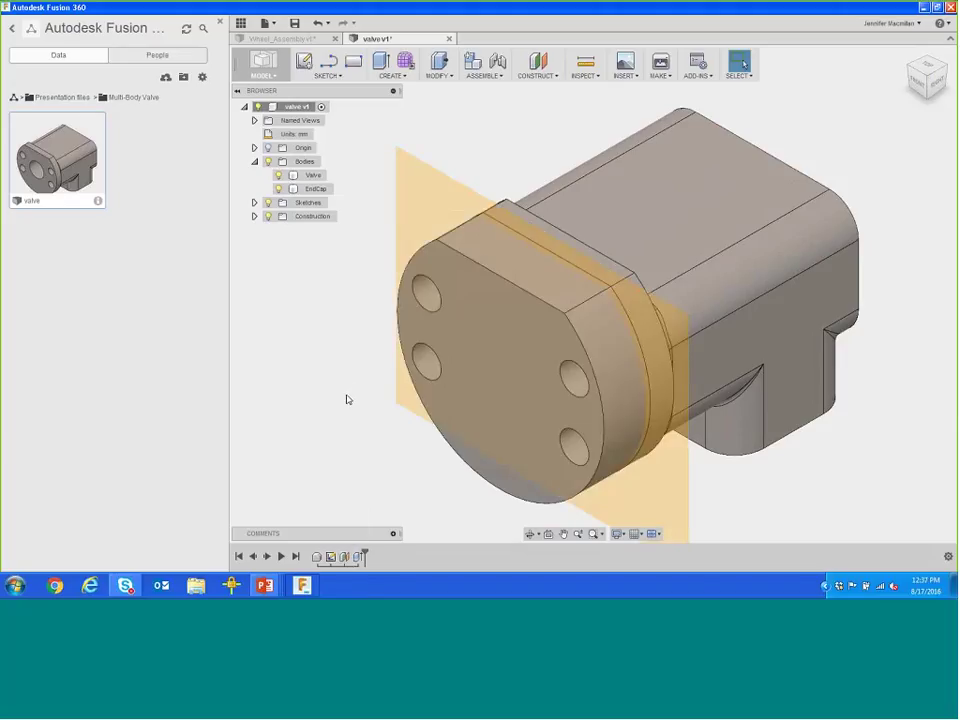
# Step: Split the EndCap body with the offset construction plane, and hide the construction geometry
pyautogui.click(406, 78)
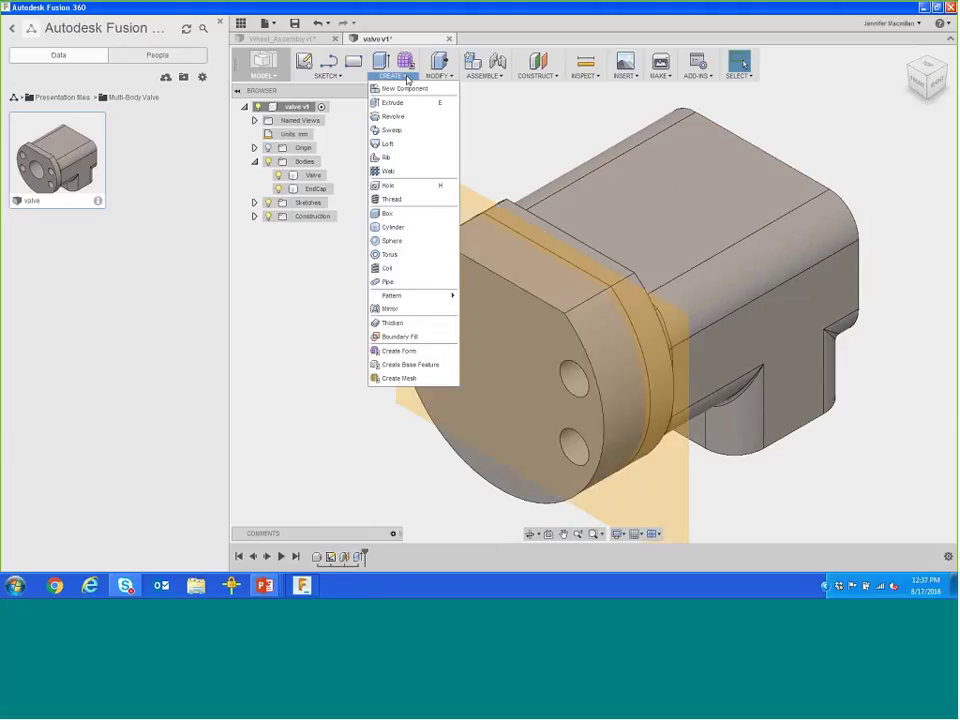
pyautogui.moveTo(449, 79)
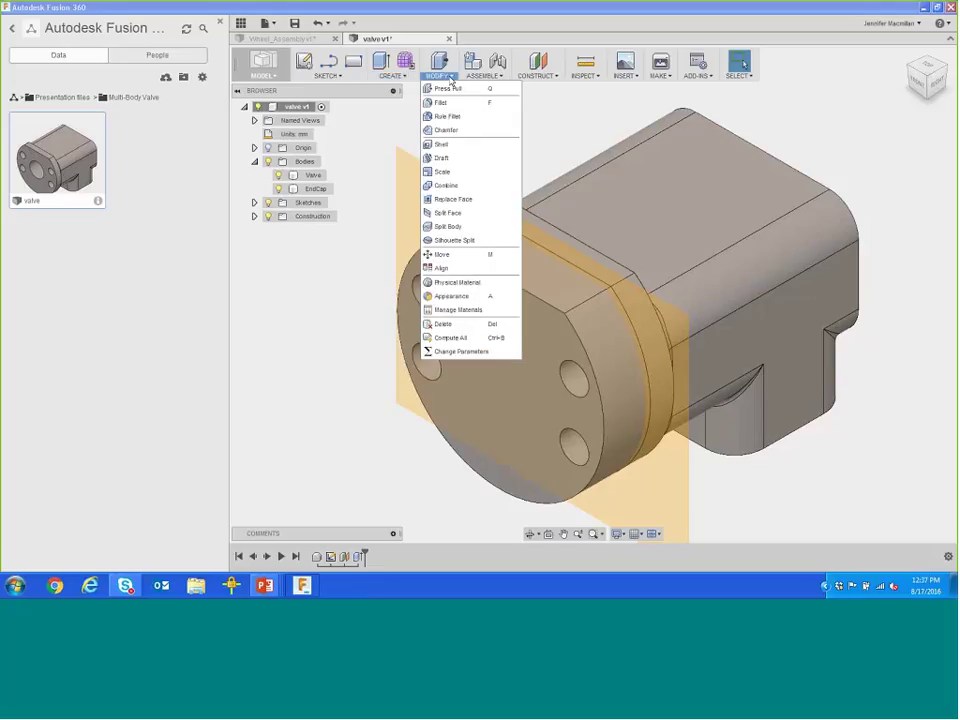
pyautogui.click(461, 228)
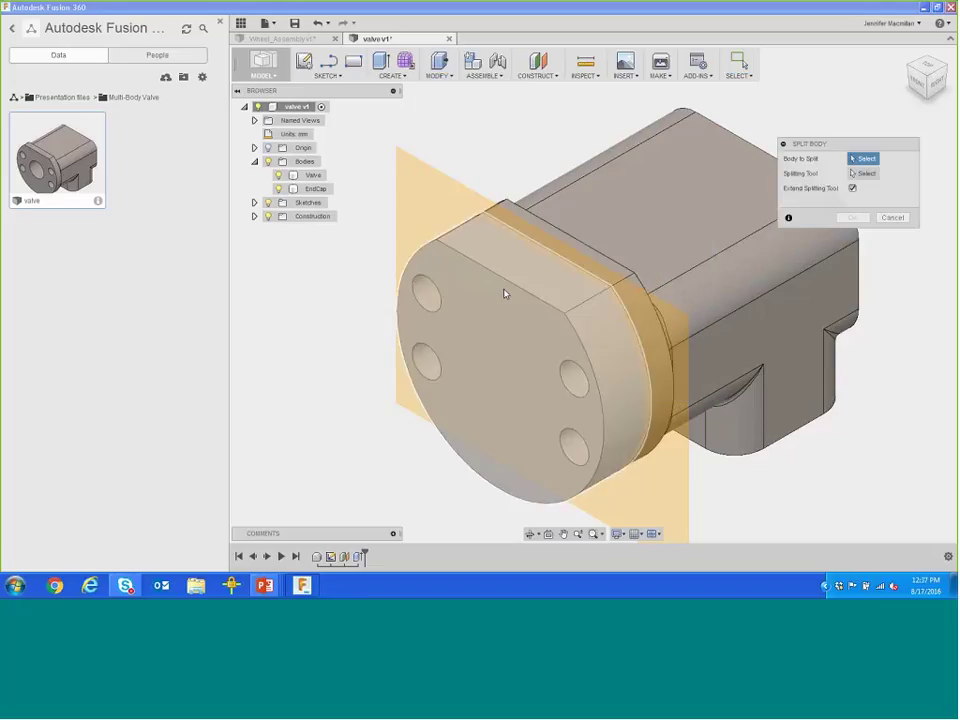
pyautogui.click(522, 339)
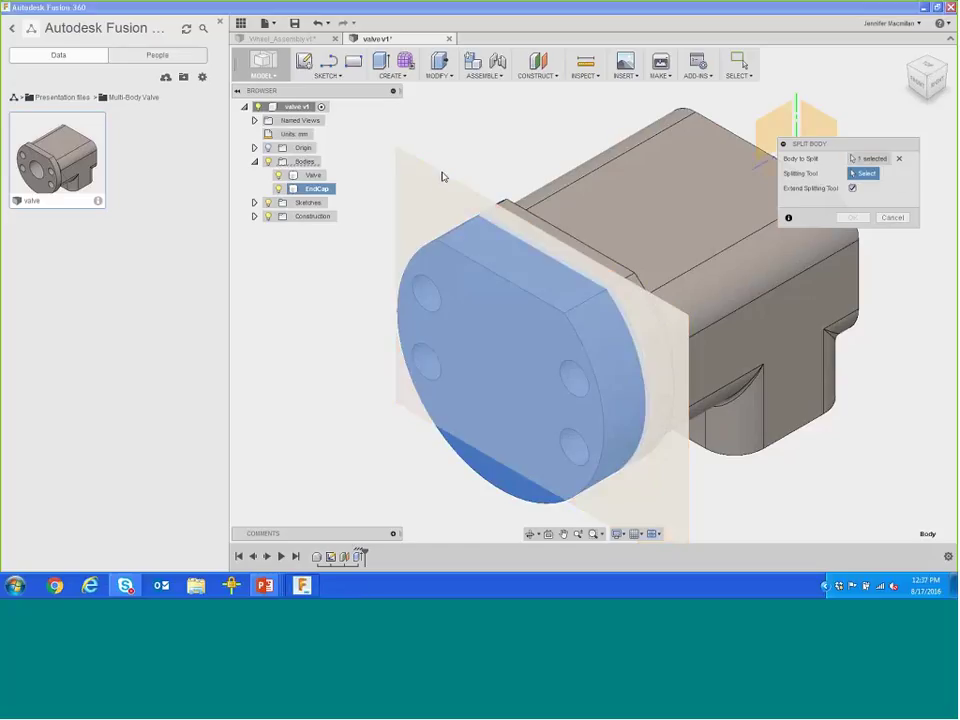
pyautogui.click(439, 183)
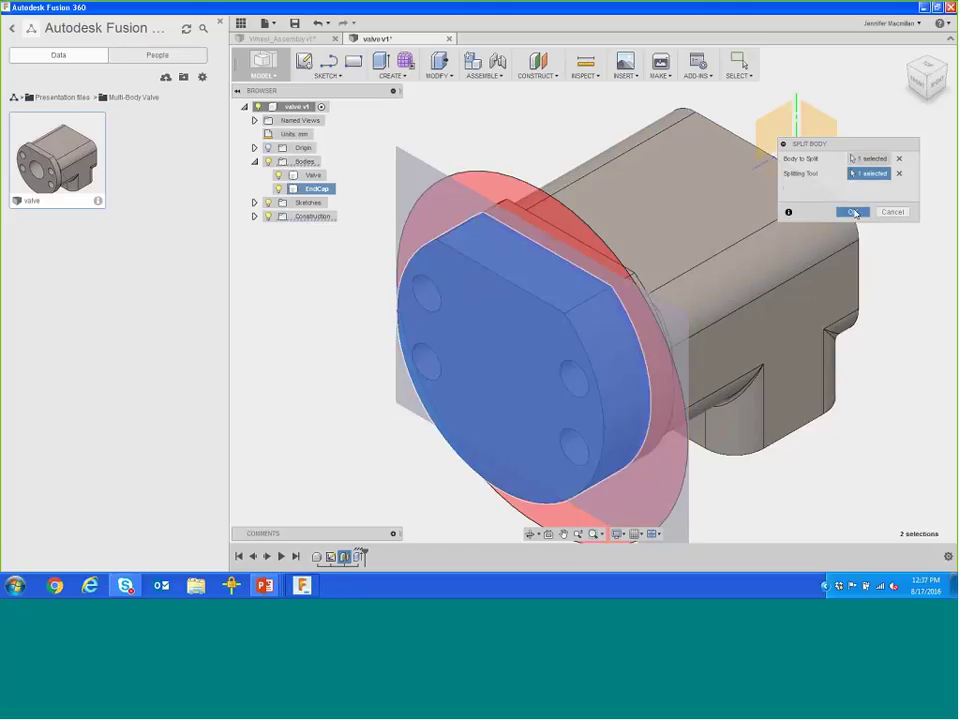
pyautogui.click(848, 212)
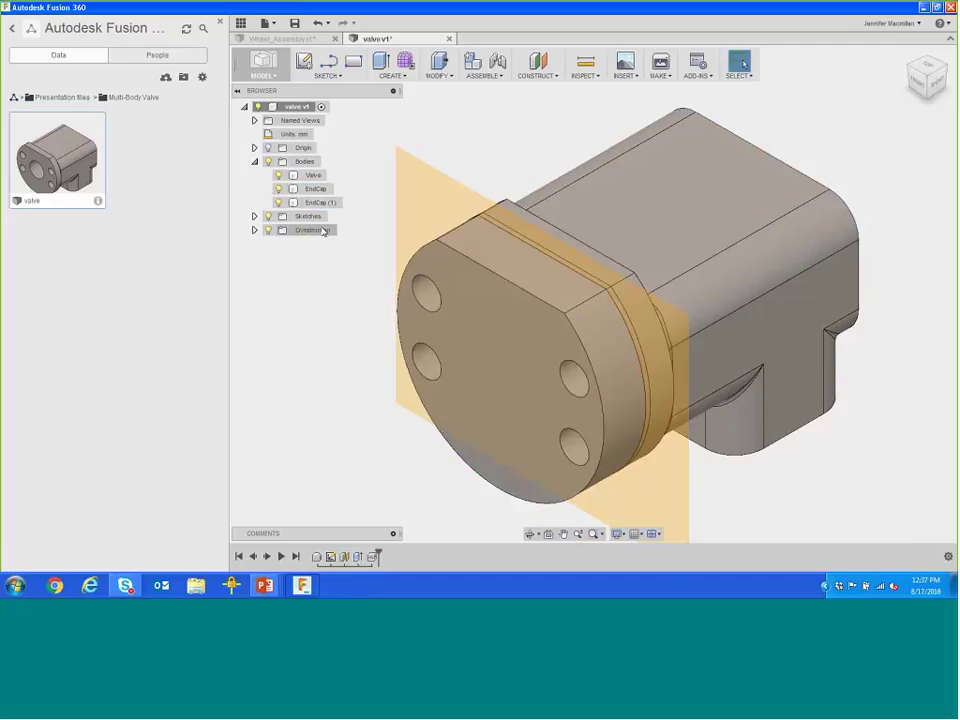
pyautogui.click(268, 230)
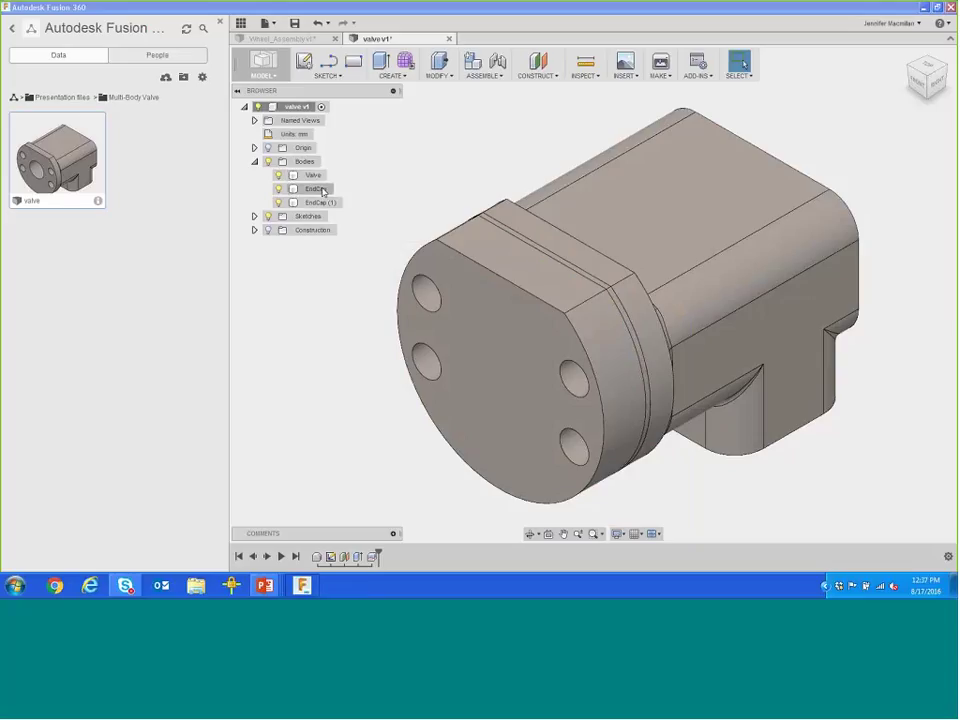
# Step: Rename the thin split slice against the valve flange as Gasket and the outer split body as EndCap
pyautogui.doubleClick(316, 189)
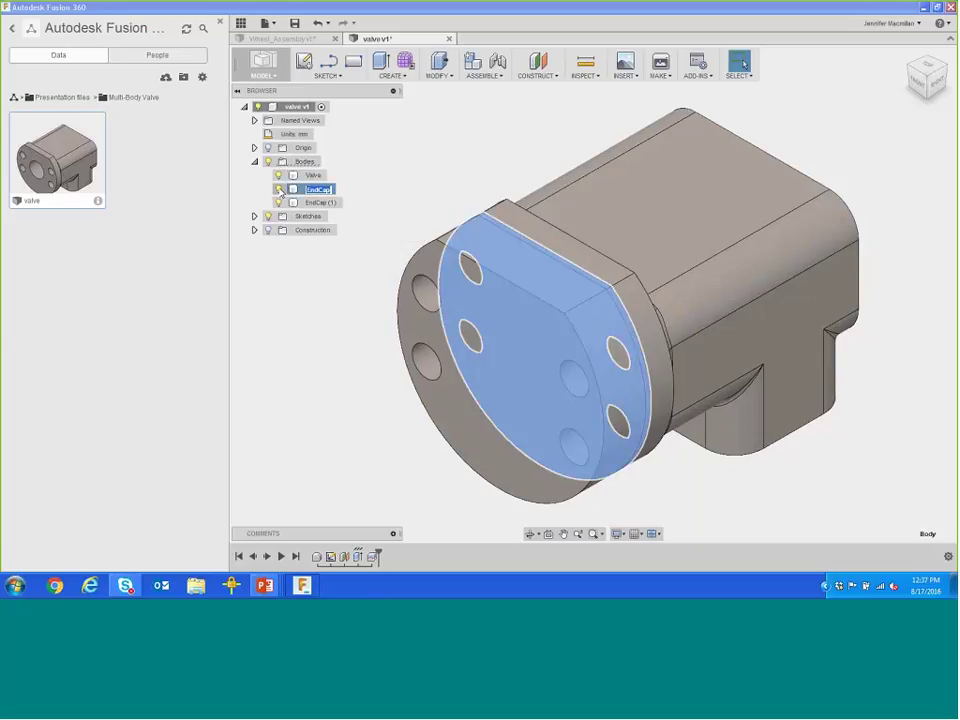
pyautogui.write('Gasket')
pyautogui.press('Return')
pyautogui.doubleClick(322, 202)
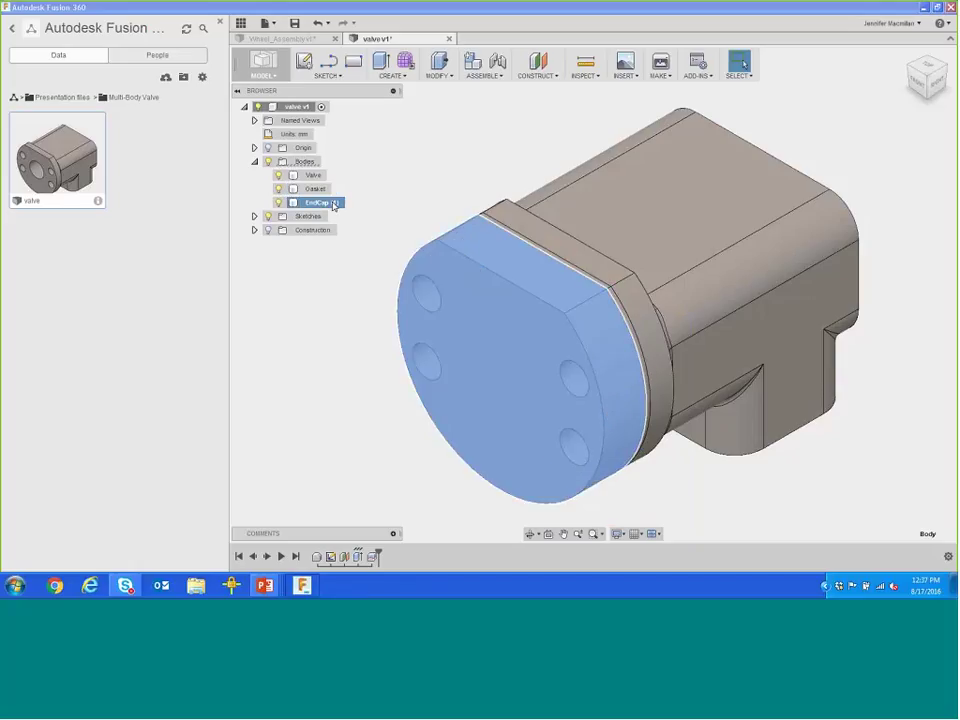
pyautogui.click(341, 203)
pyautogui.press('BackSpace')
pyautogui.press('BackSpace')
pyautogui.press('BackSpace')
pyautogui.press('Return')
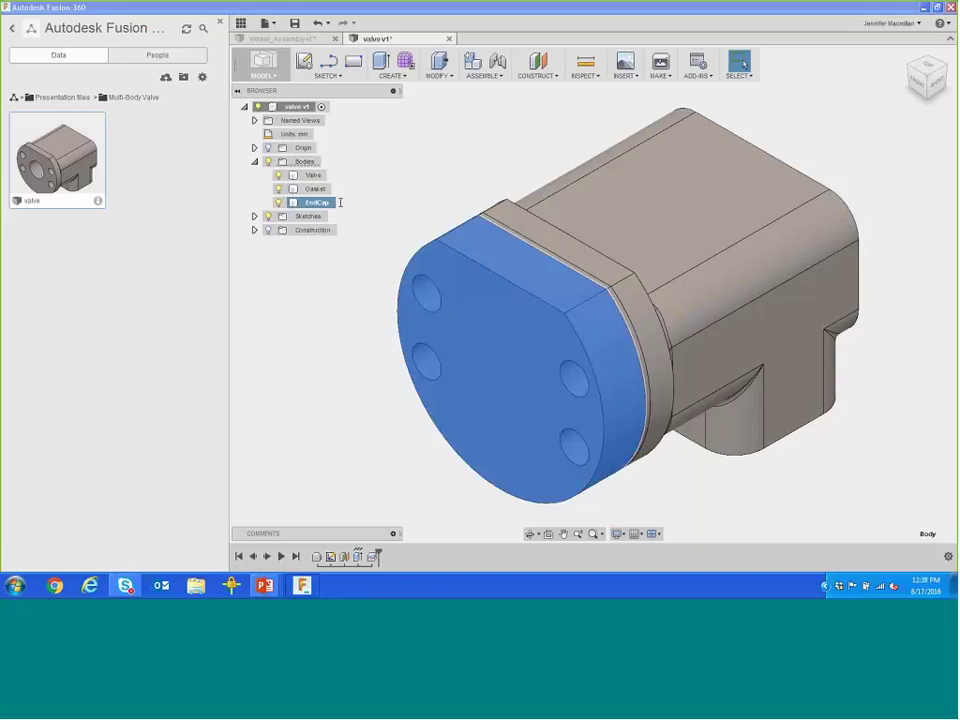
pyautogui.click(324, 307)
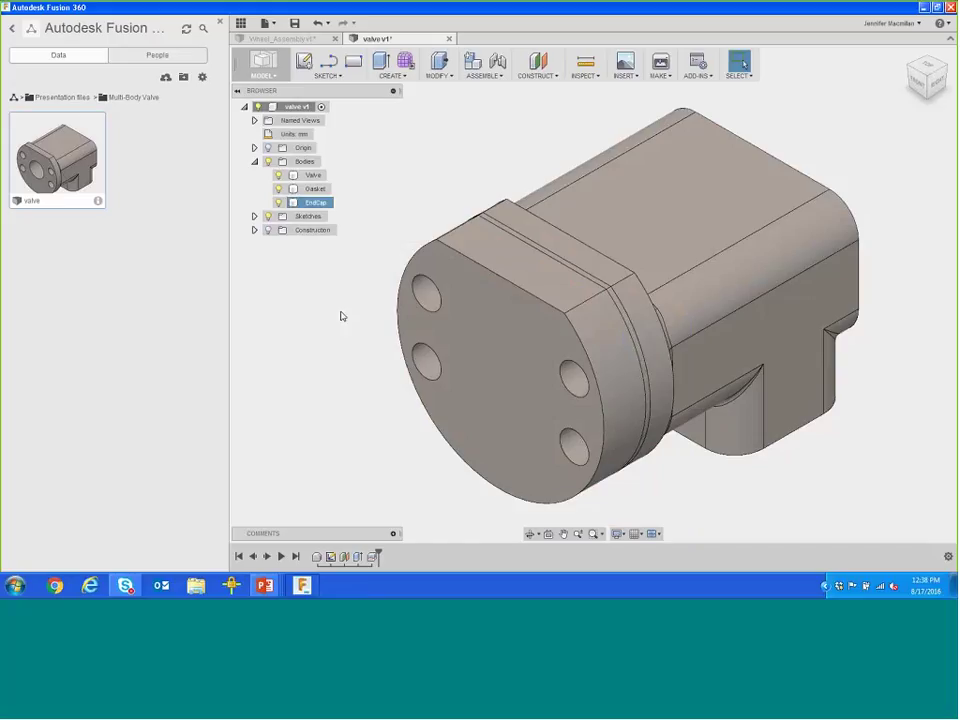
# Step: Create a sketch on the EndCap's front face that captures its outline and bolt holes, and finish the sketch
pyautogui.click(306, 62)
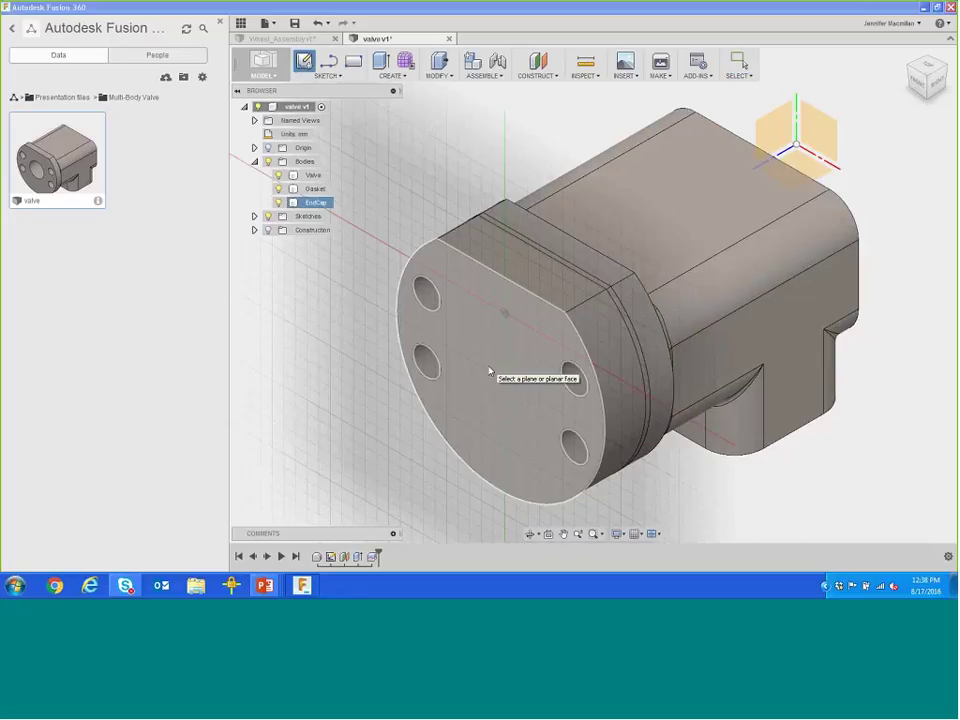
pyautogui.click(489, 370)
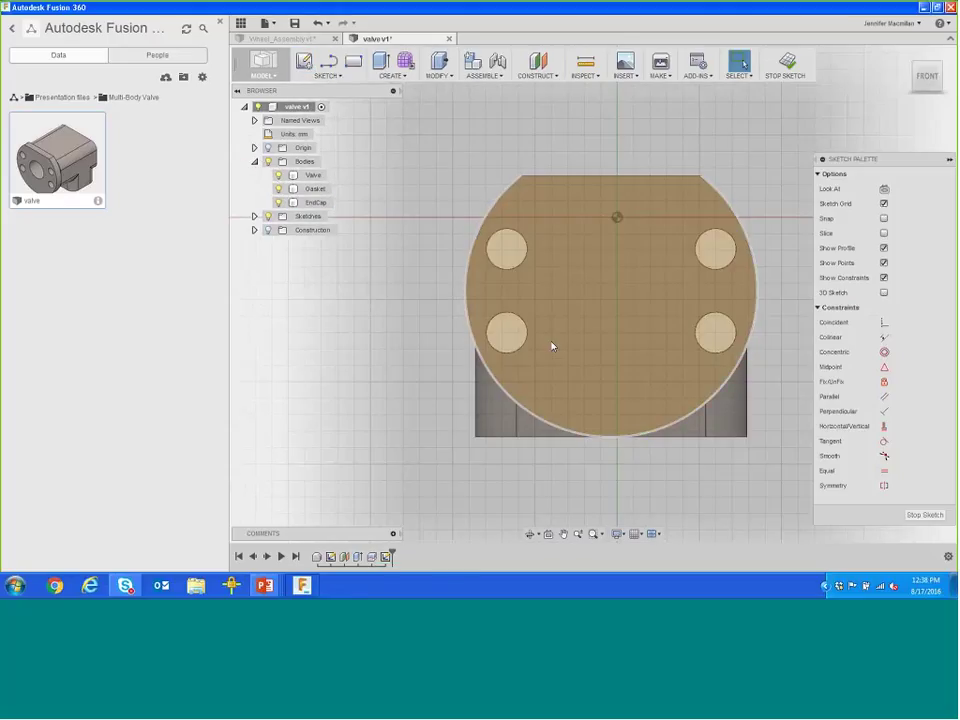
pyautogui.click(791, 62)
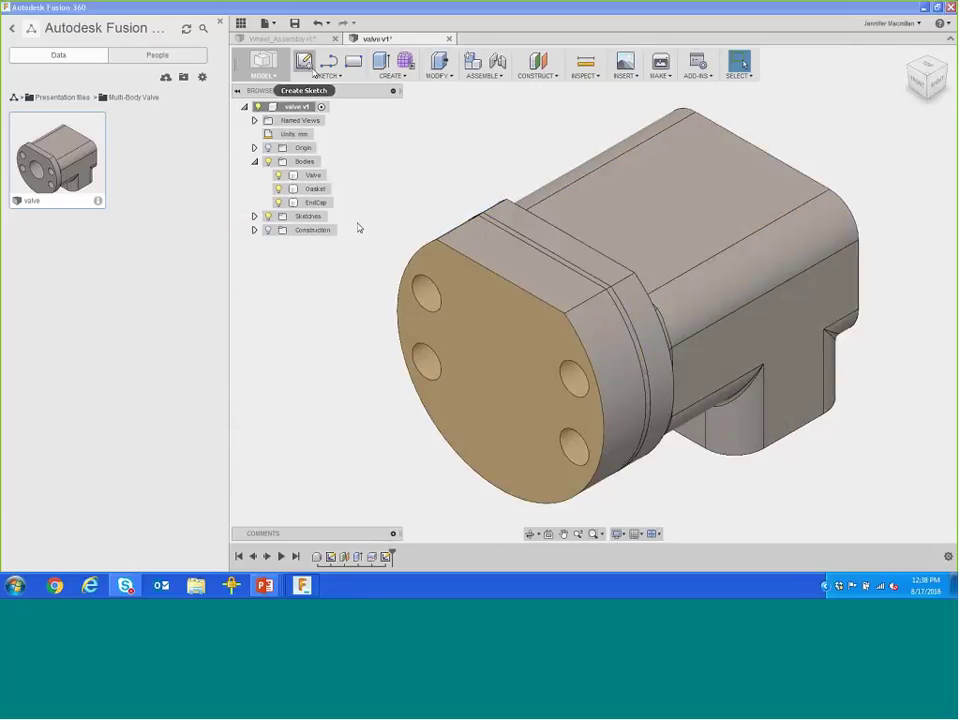
# Step: Extrude the upper-left bolt hole profile -155 mm through the cap and valve as a new component
pyautogui.click(382, 66)
pyautogui.click(396, 101)
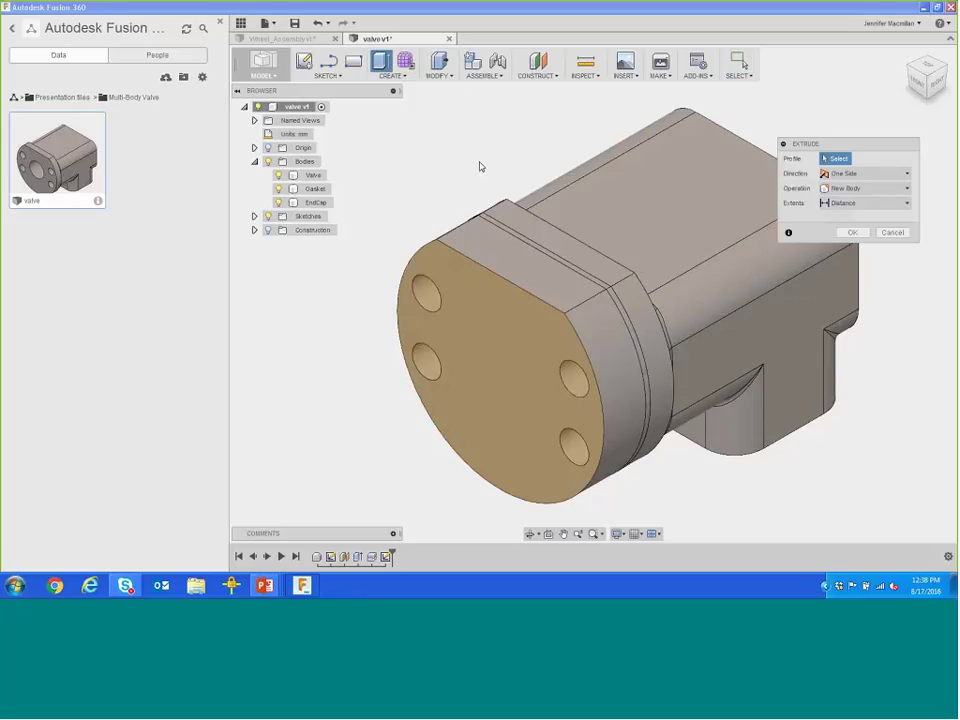
pyautogui.click(426, 291)
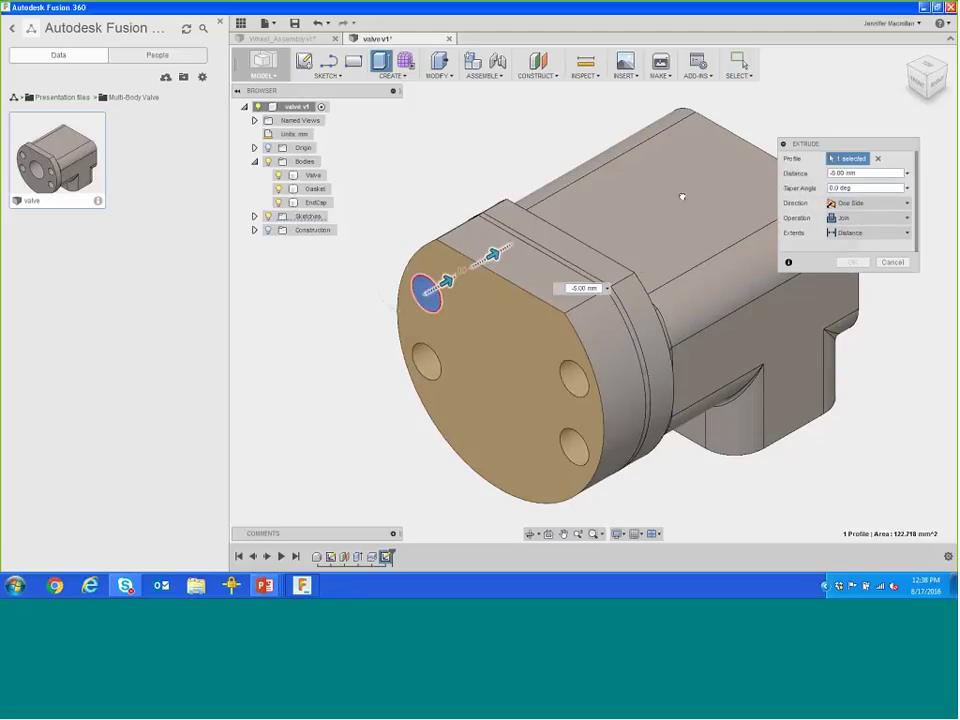
pyautogui.moveTo(493, 255); pyautogui.dragTo(790, 78)
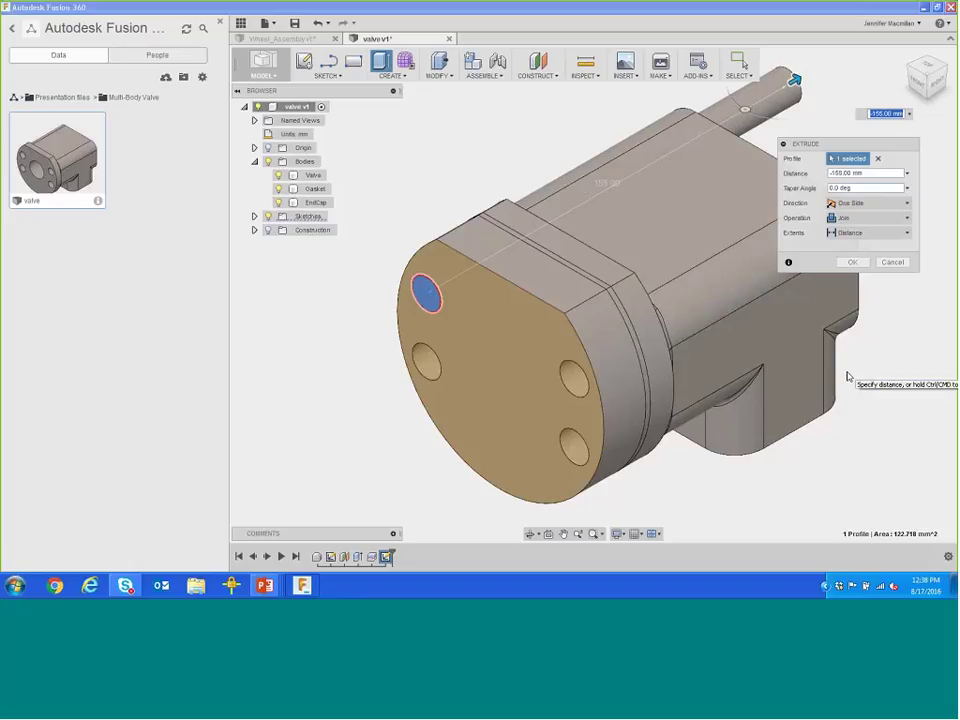
pyautogui.click(864, 223)
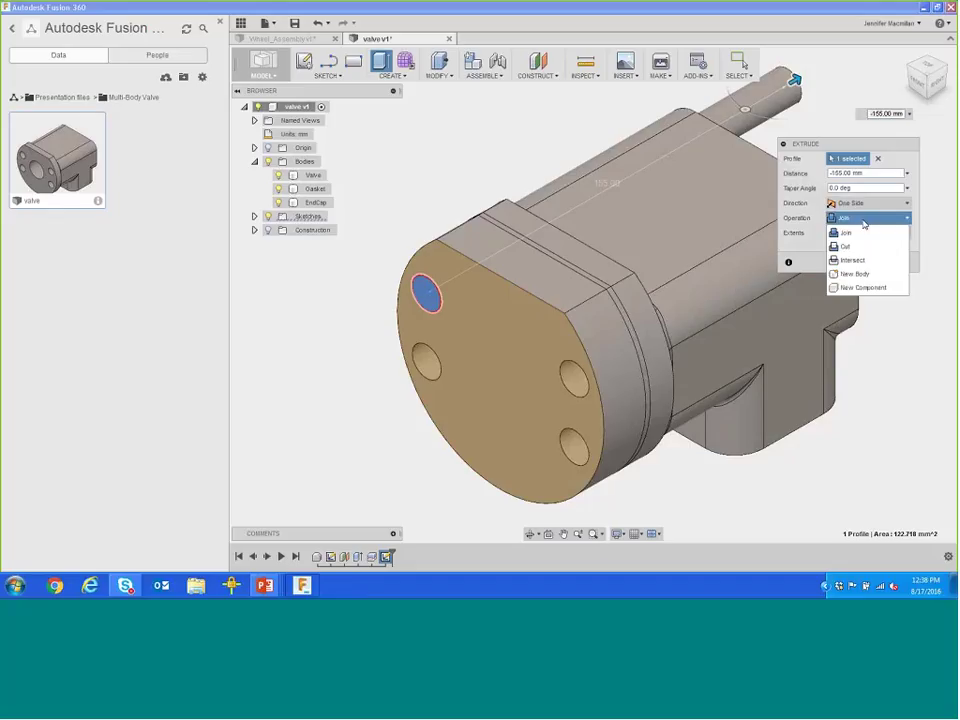
pyautogui.click(885, 289)
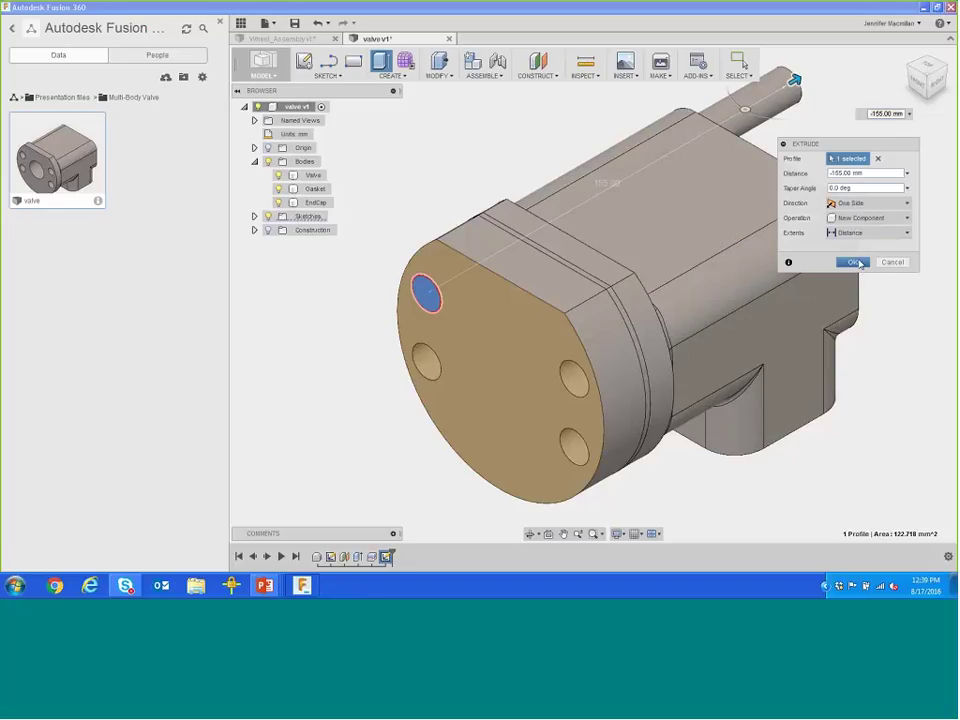
pyautogui.click(856, 262)
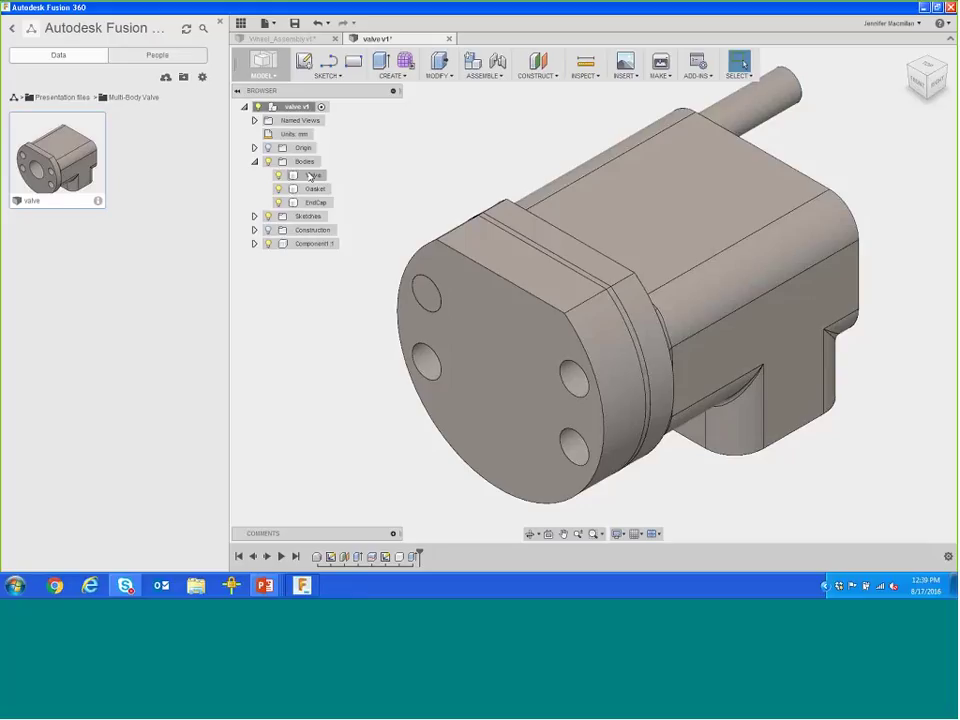
# Step: Rename the new cylindrical component as Bolt and activate it for editing in place
pyautogui.click(318, 244)
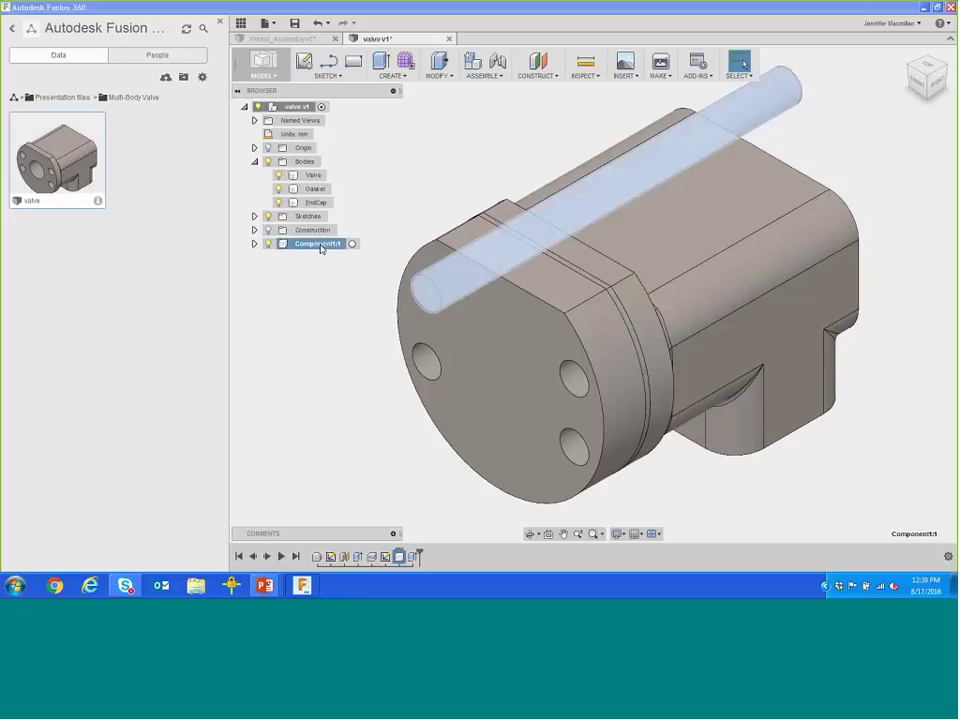
pyautogui.click(319, 244)
pyautogui.write('Bolt1')
pyautogui.press('Return')
pyautogui.click(339, 253)
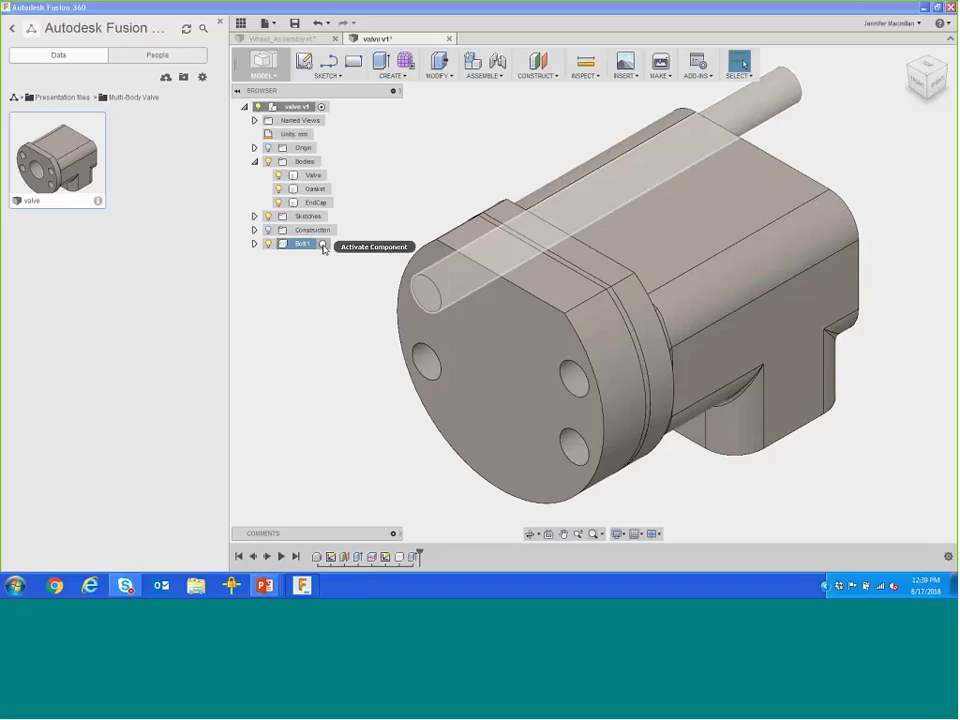
pyautogui.click(323, 248)
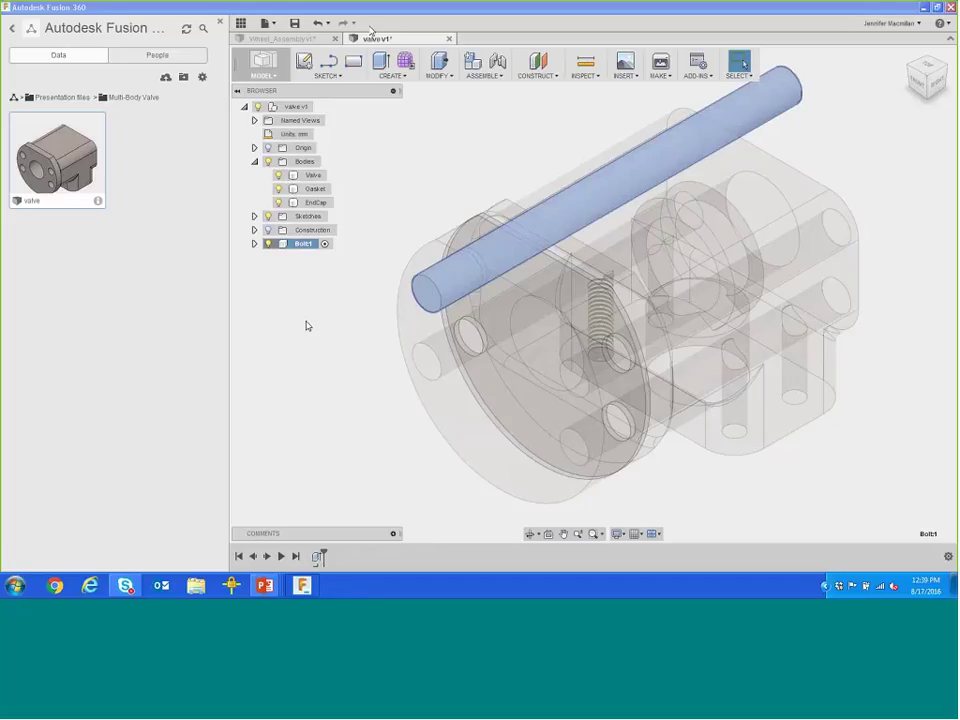
# Step: Sketch a center diameter circle of about 19 mm, concentric with the bolt shaft, on its front end face and finish the sketch
pyautogui.click(303, 62)
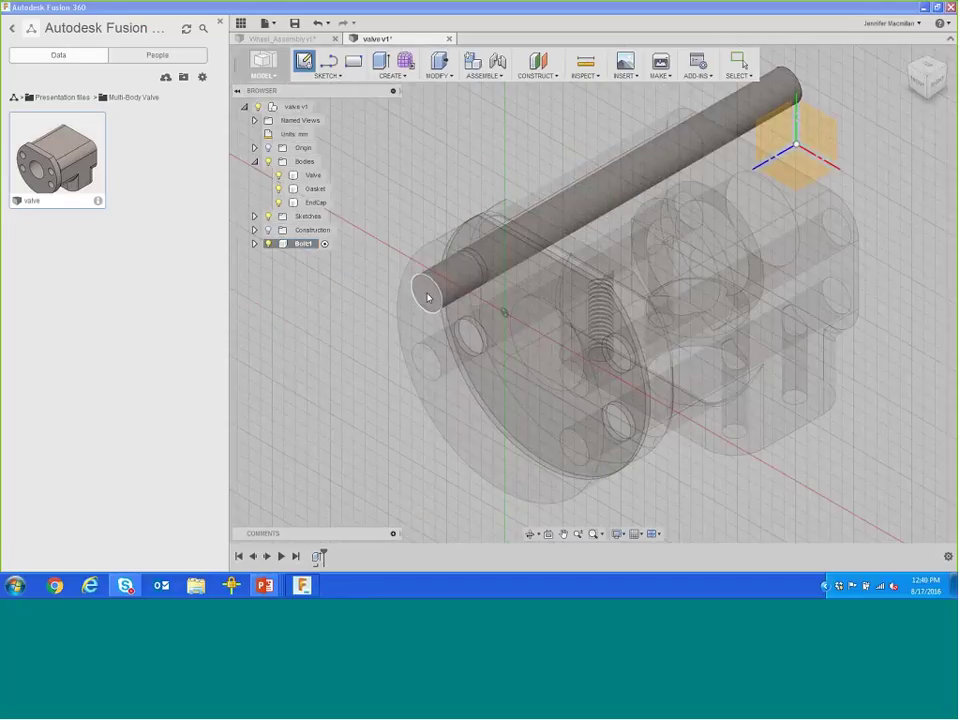
pyautogui.click(431, 296)
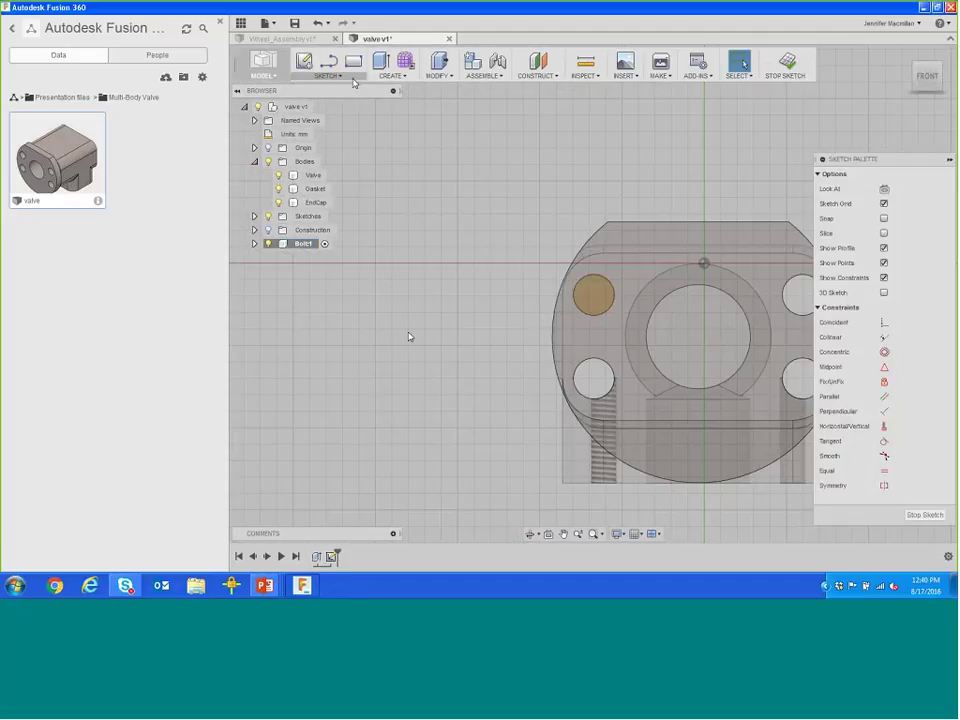
pyautogui.click(327, 76)
pyautogui.moveTo(360, 128)
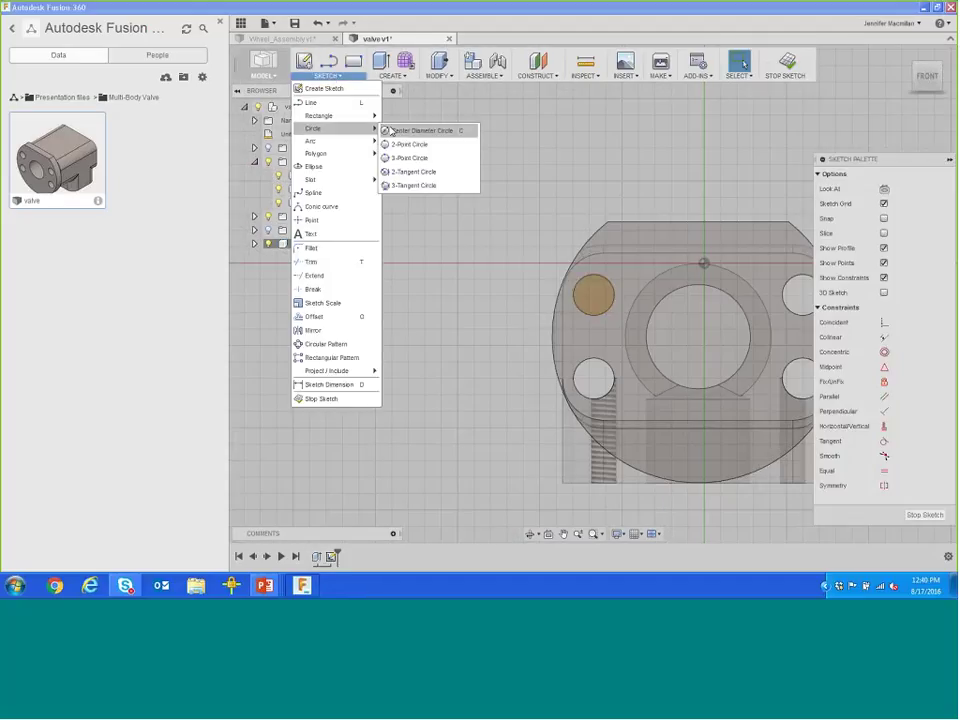
pyautogui.click(392, 131)
pyautogui.click(594, 296)
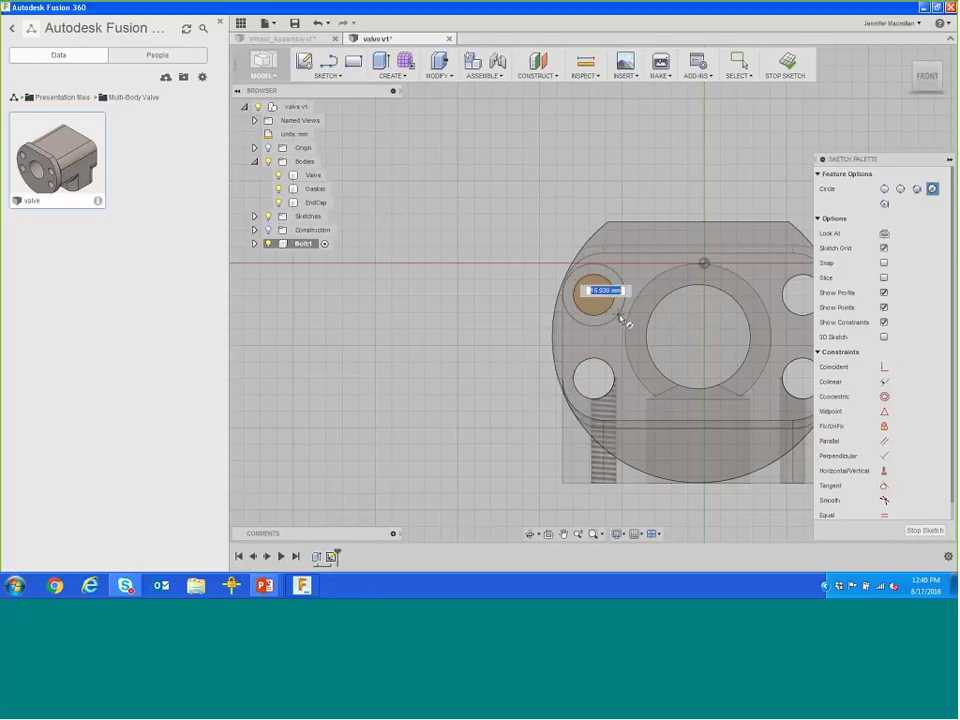
pyautogui.click(620, 318)
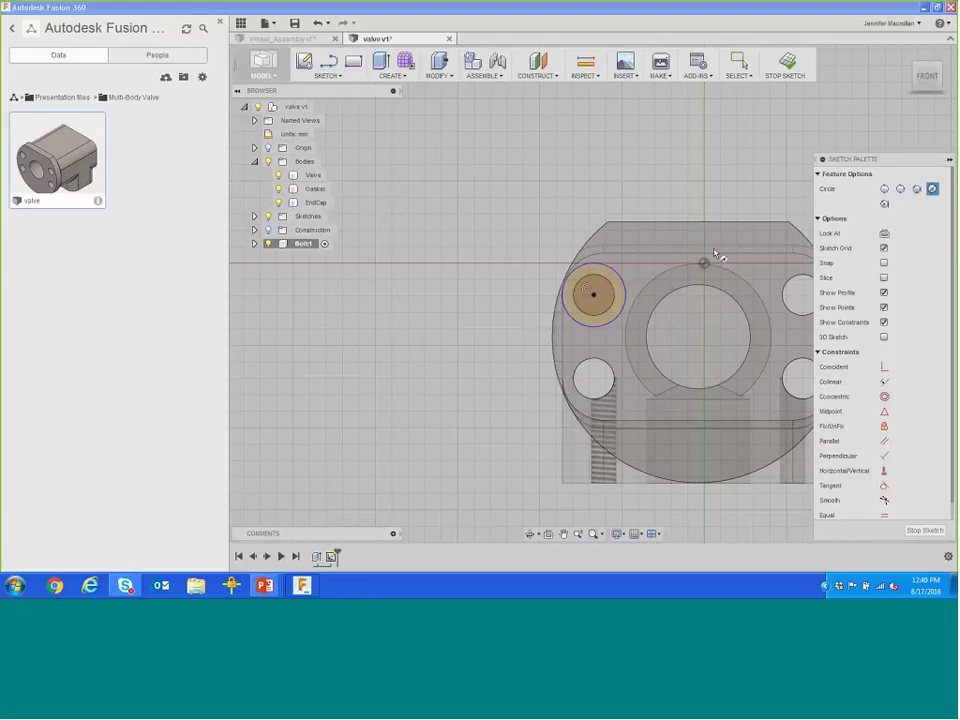
pyautogui.click(786, 64)
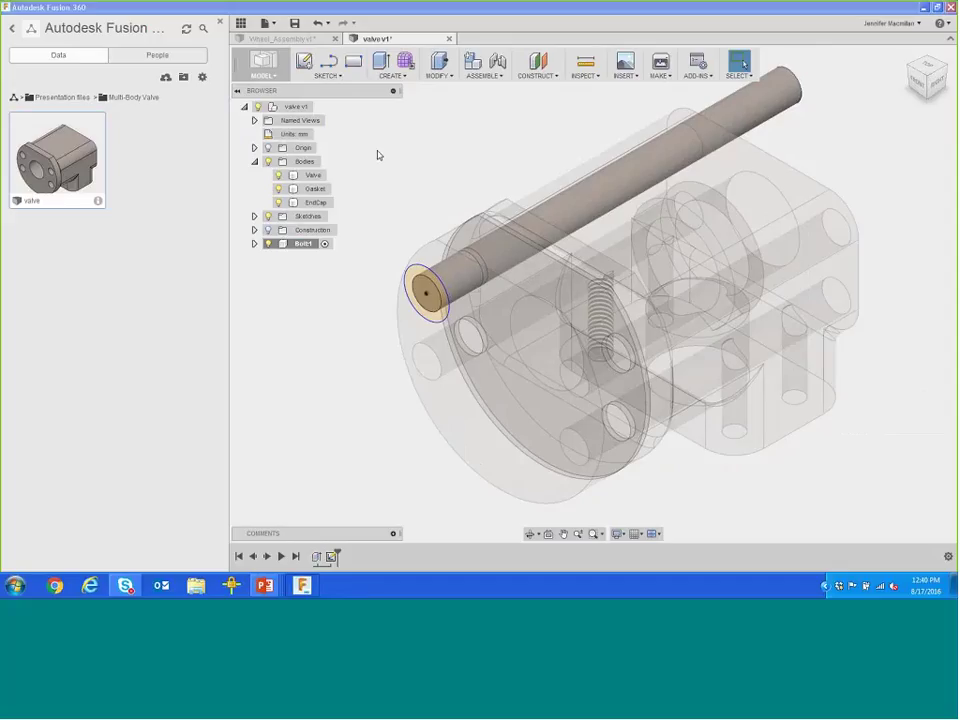
# Step: Extrude both circular profiles 15 mm outward, joined to the shaft, as the bolt head, and reactivate the top-level valve design
pyautogui.click(390, 76)
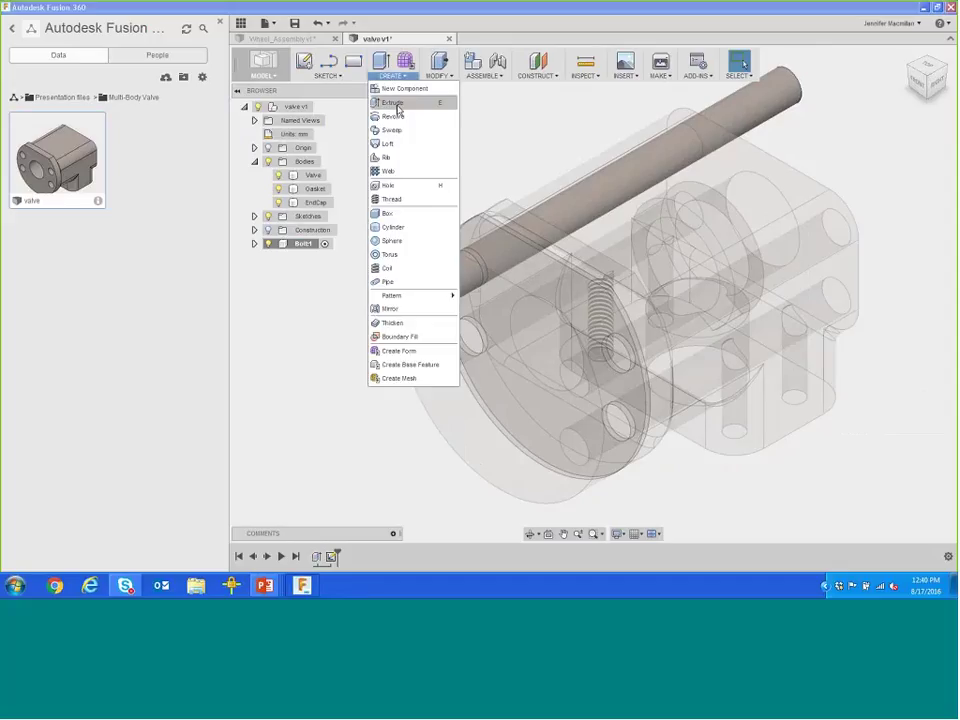
pyautogui.click(400, 104)
pyautogui.click(424, 290)
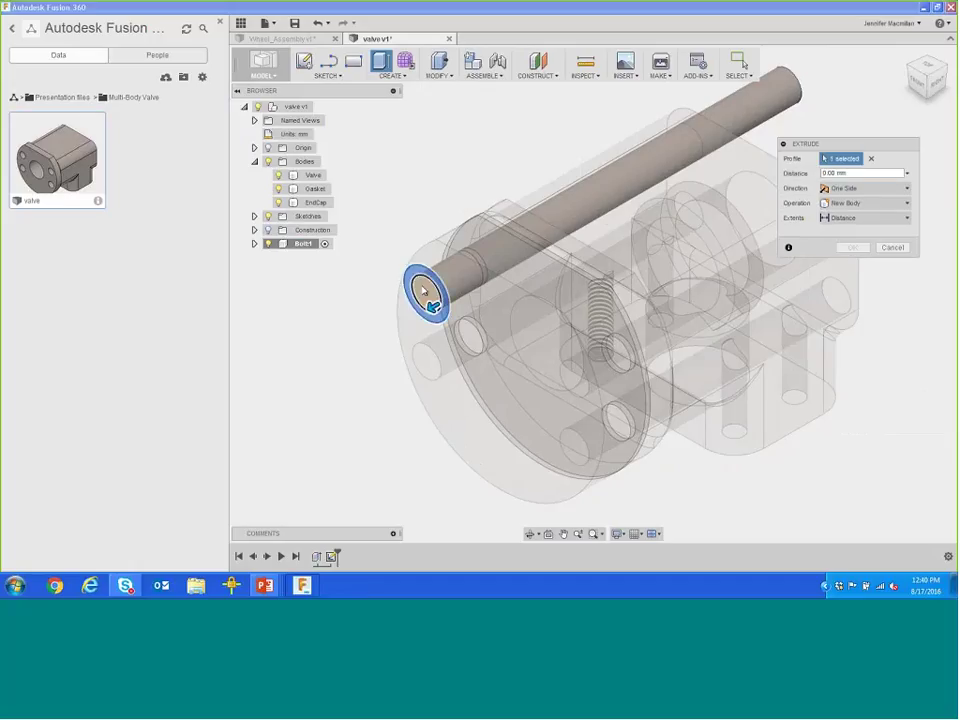
pyautogui.click(420, 294)
pyautogui.moveTo(420, 296); pyautogui.dragTo(383, 318)
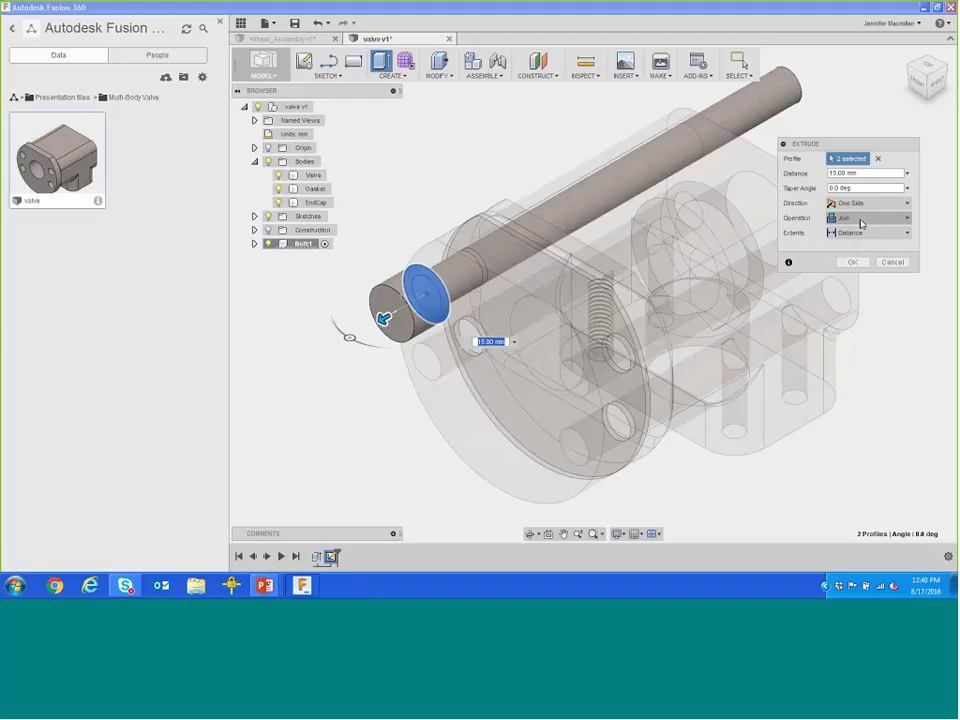
pyautogui.click(853, 262)
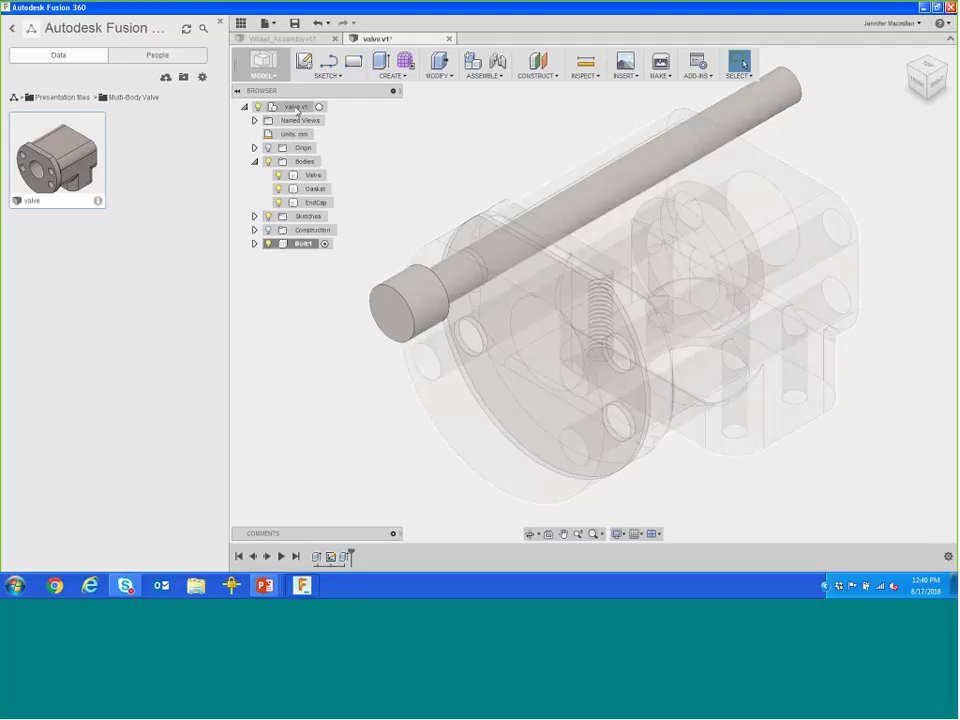
pyautogui.click(320, 107)
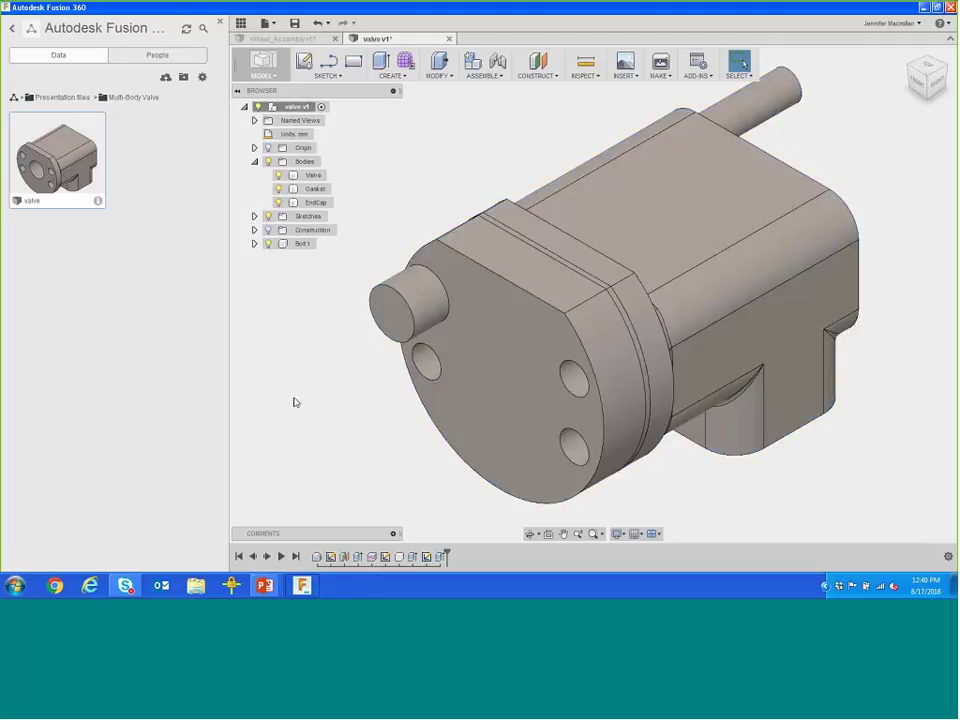
# Step: Convert the Valve, Gasket and EndCap bodies into separate components
pyautogui.scroll(-1, 294, 402)
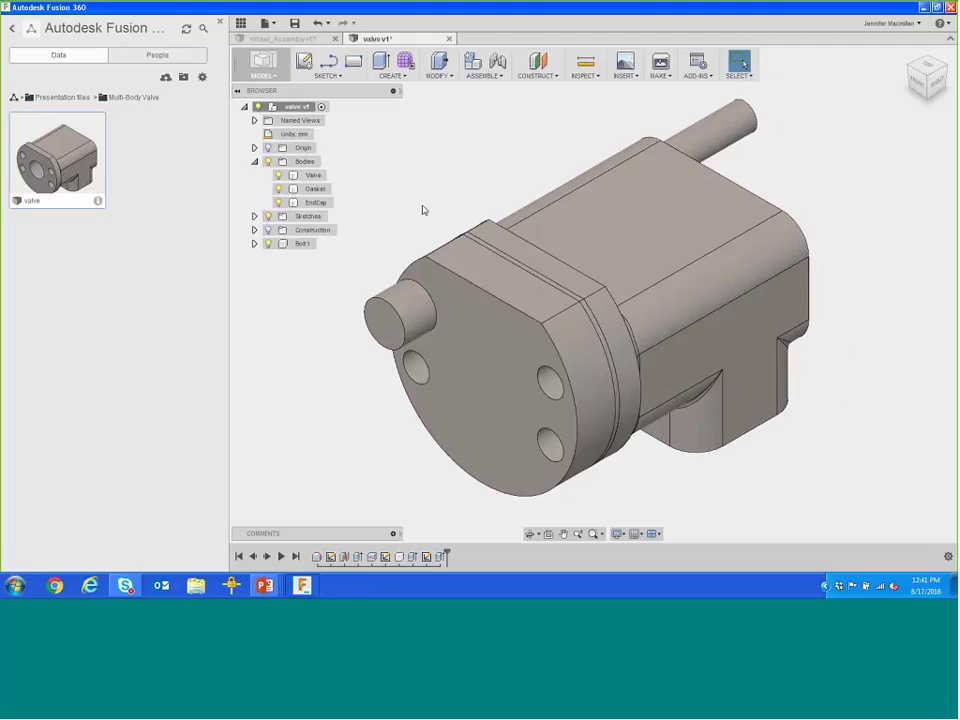
pyautogui.click(316, 178)
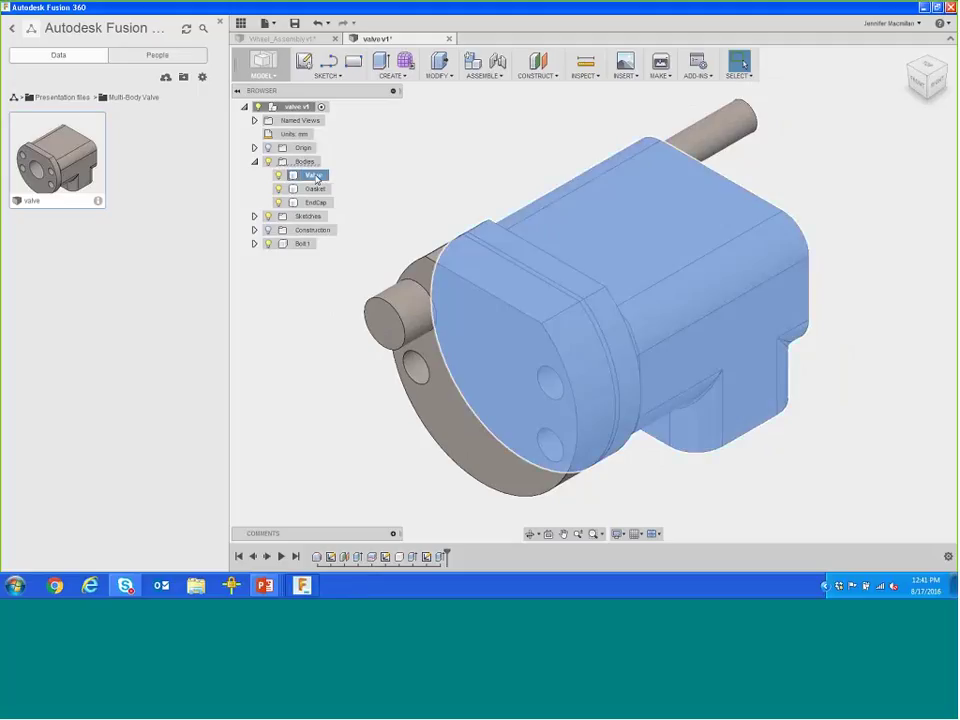
pyautogui.rightClick(316, 178)
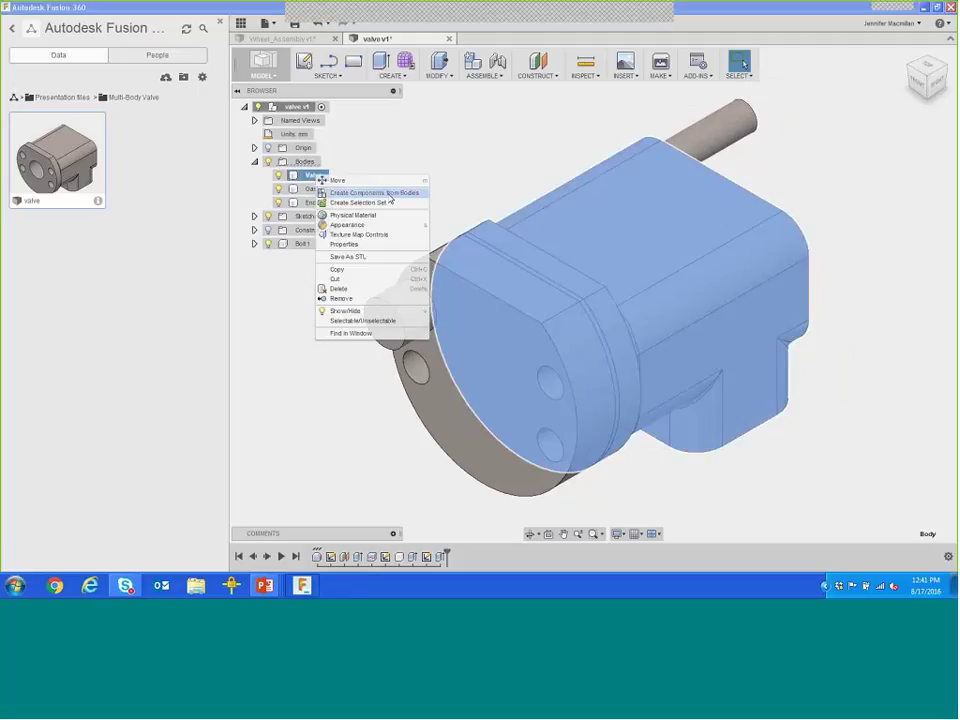
pyautogui.click(389, 195)
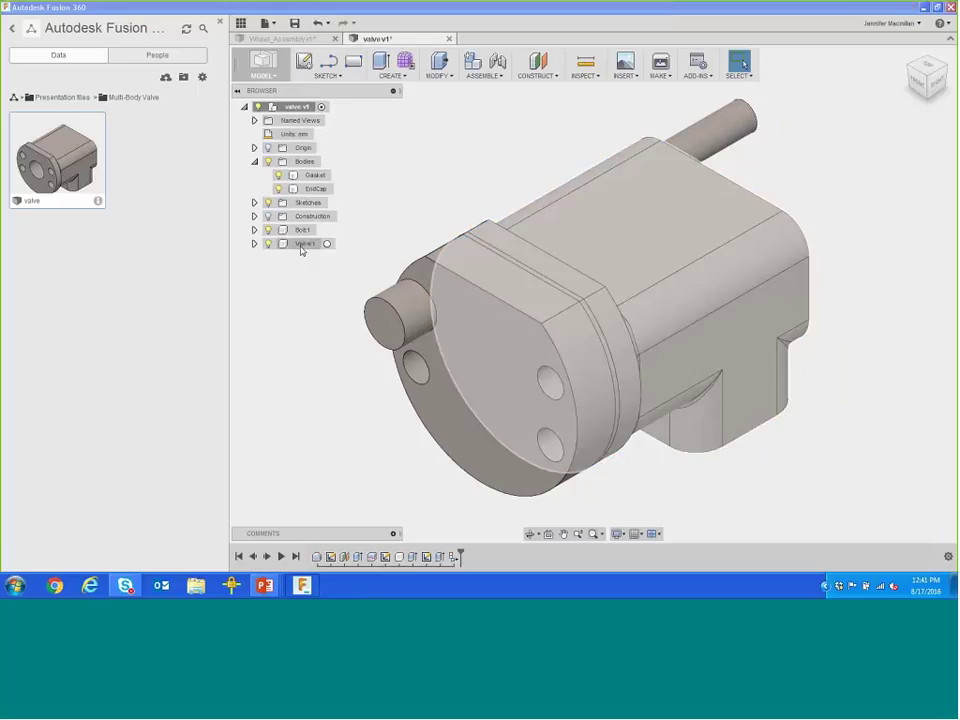
pyautogui.rightClick(318, 176)
pyautogui.click(357, 195)
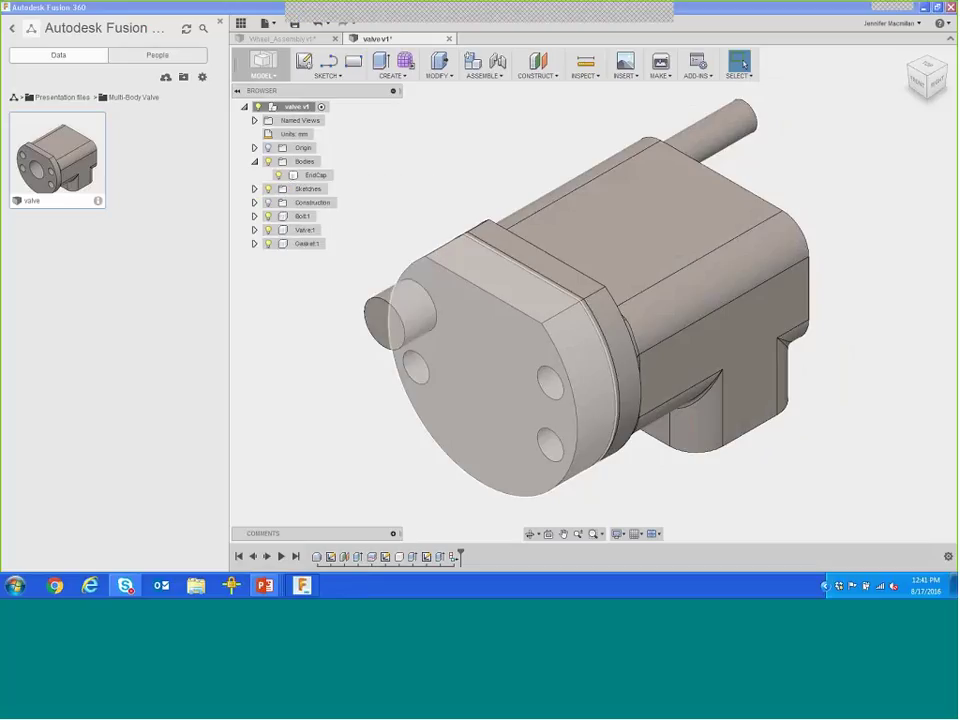
pyautogui.rightClick(315, 175)
pyautogui.click(365, 193)
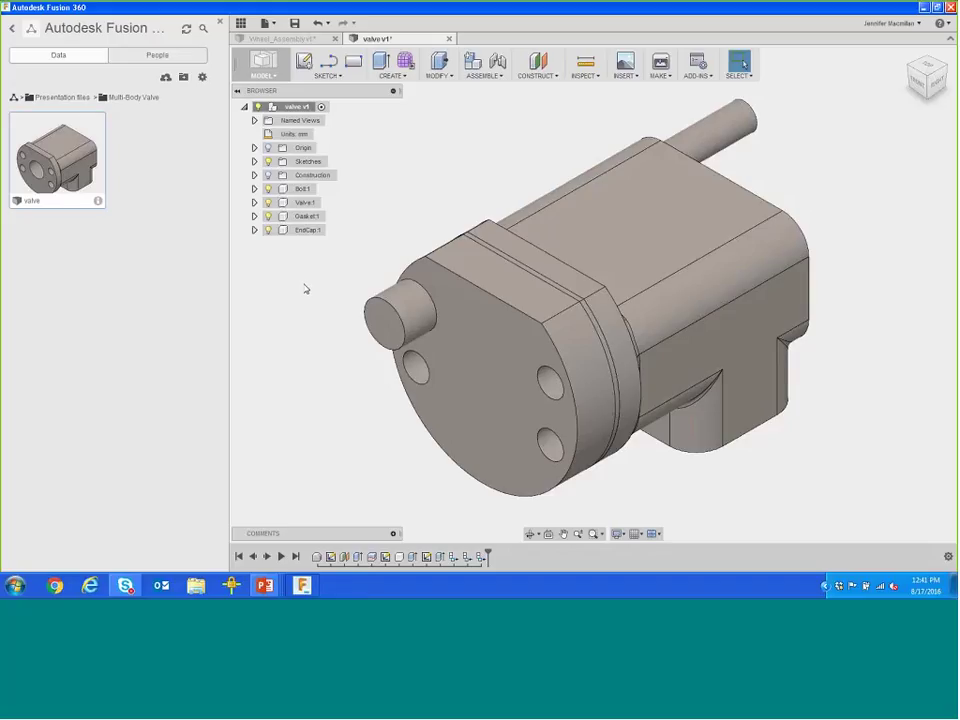
# Step: Copy the Bolt component, paste a second instance, and move it sideways clear of the valve body
pyautogui.click(304, 189)
pyautogui.rightClick(305, 192)
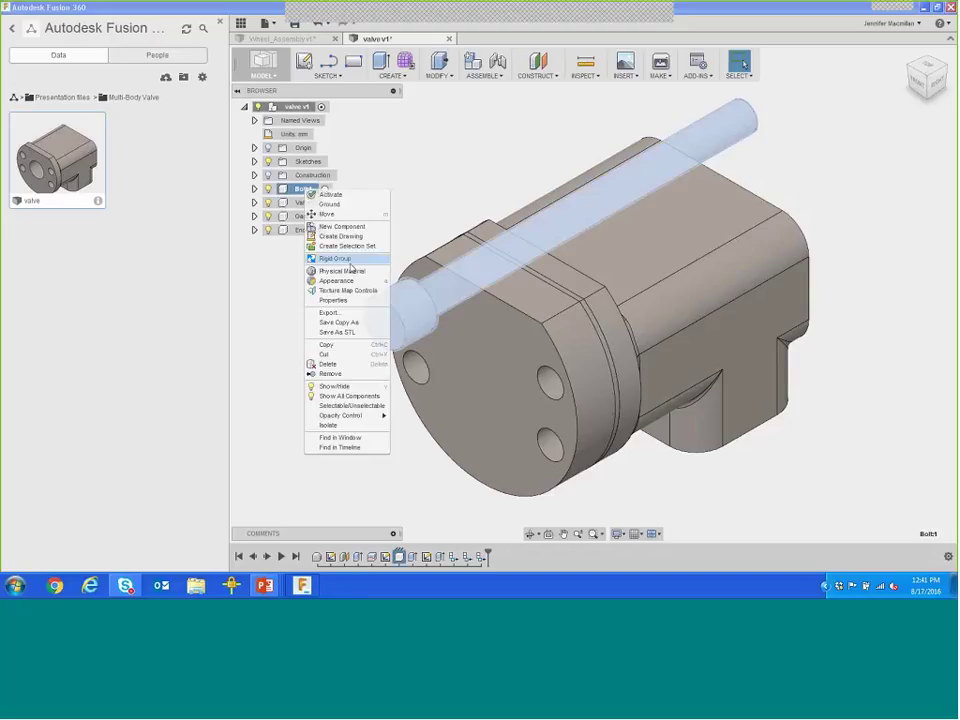
pyautogui.click(353, 346)
pyautogui.rightClick(303, 235)
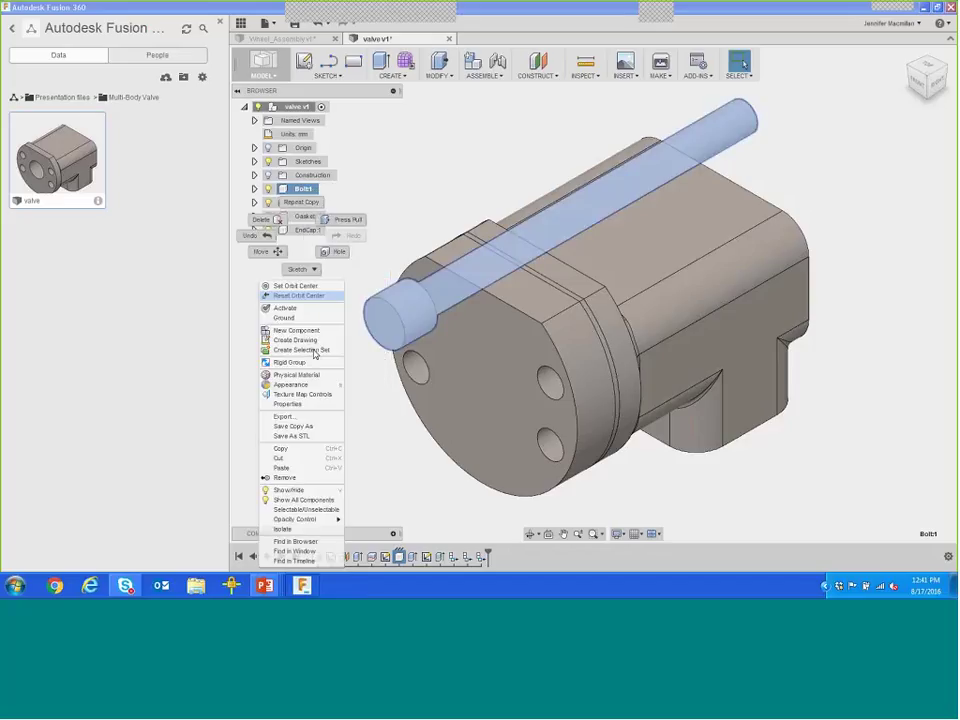
pyautogui.click(294, 467)
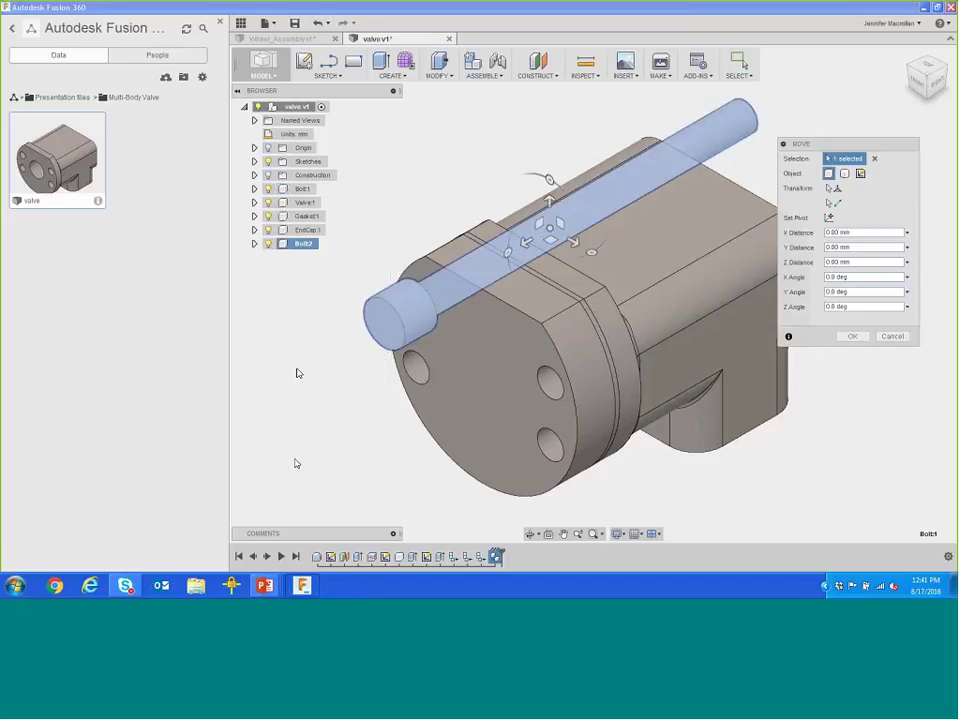
pyautogui.moveTo(573, 242); pyautogui.dragTo(858, 338)
pyautogui.press('Return')
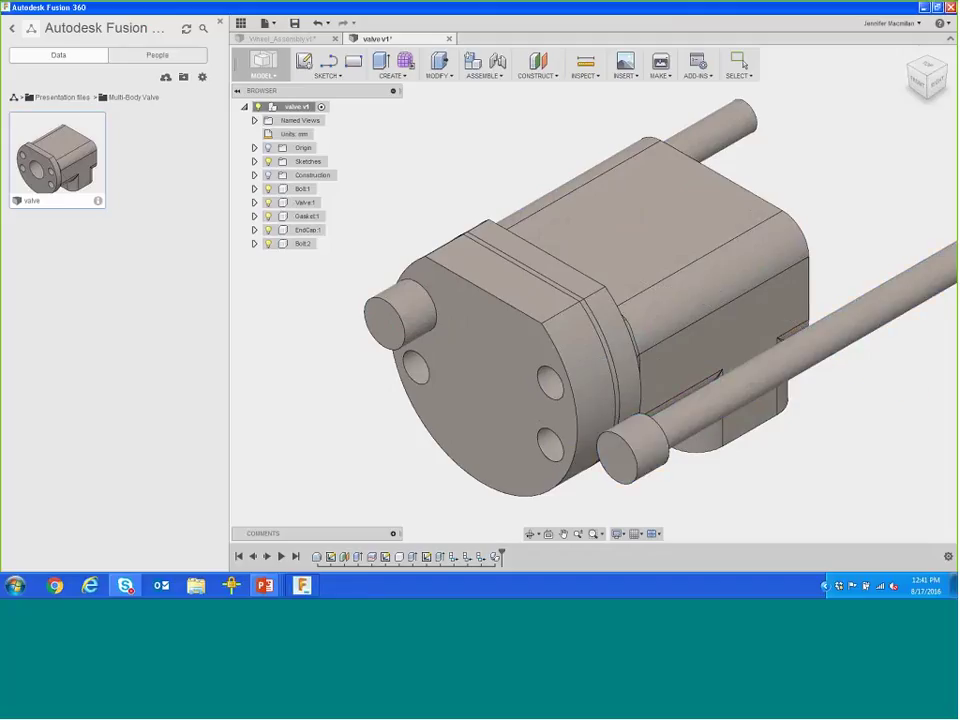
# Step: Join the underside of the copied bolt's head to the EndCap's upper-right hole with a Rigid joint at 0 mm offset
pyautogui.click(497, 78)
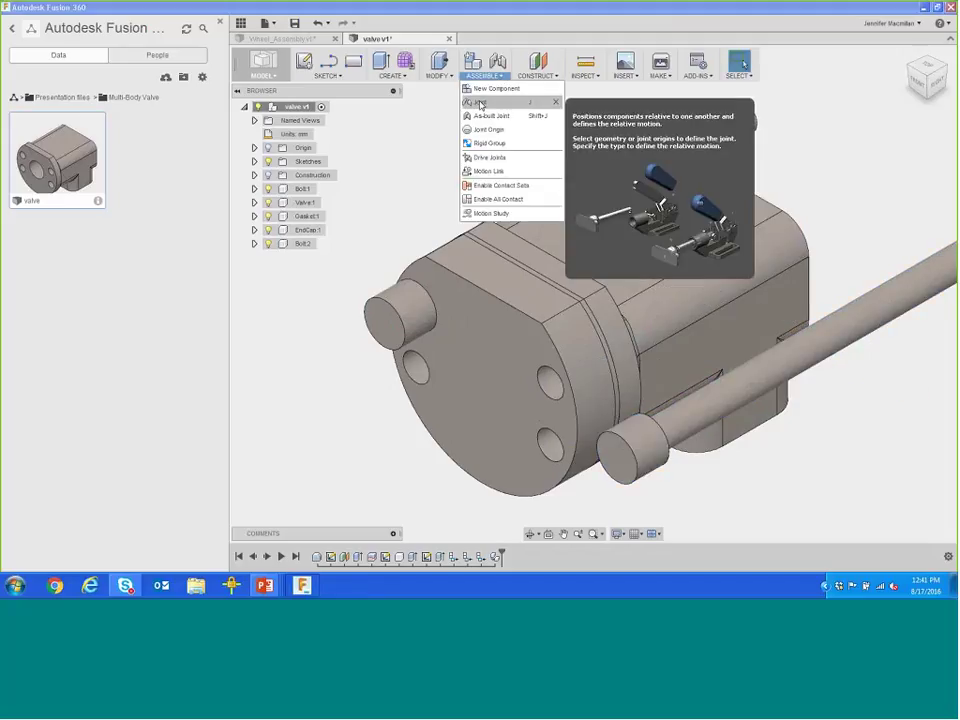
pyautogui.click(480, 104)
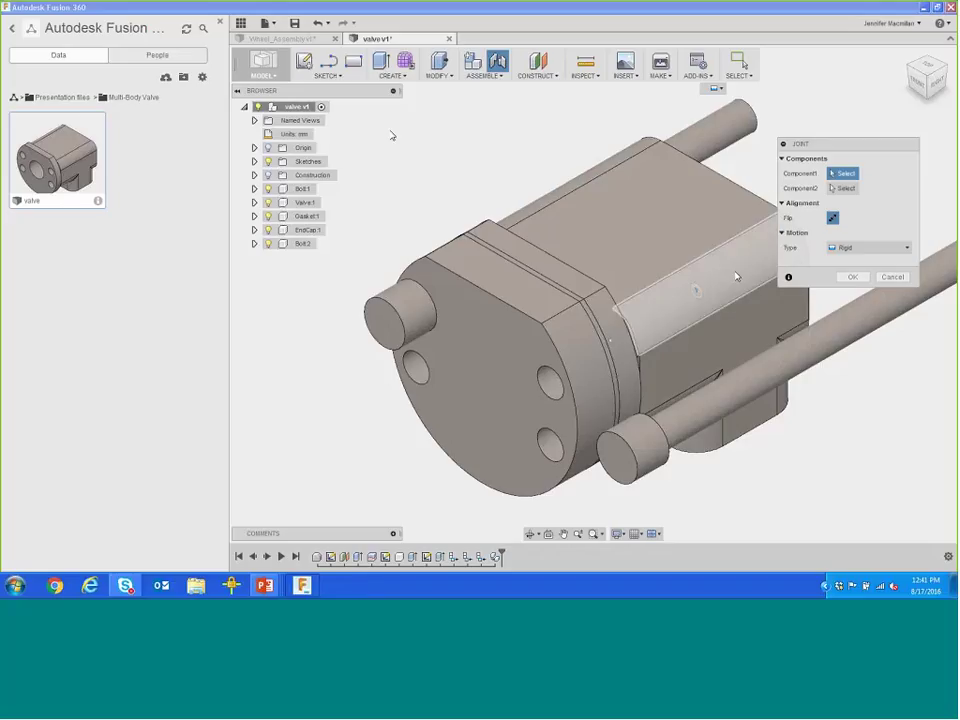
pyautogui.click(648, 437)
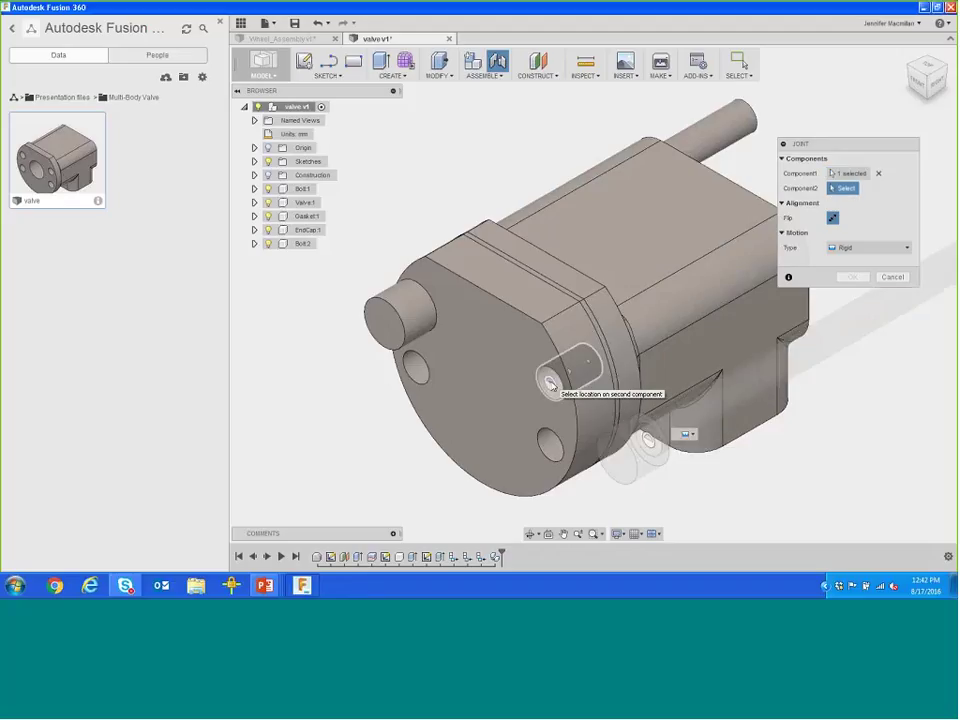
pyautogui.click(550, 384)
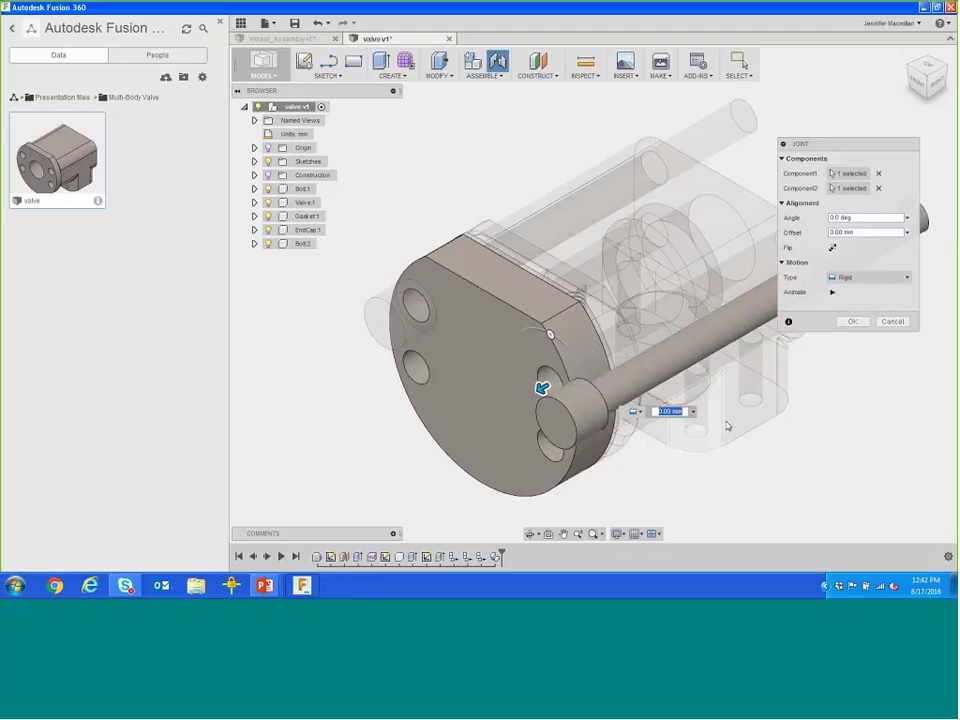
pyautogui.click(853, 322)
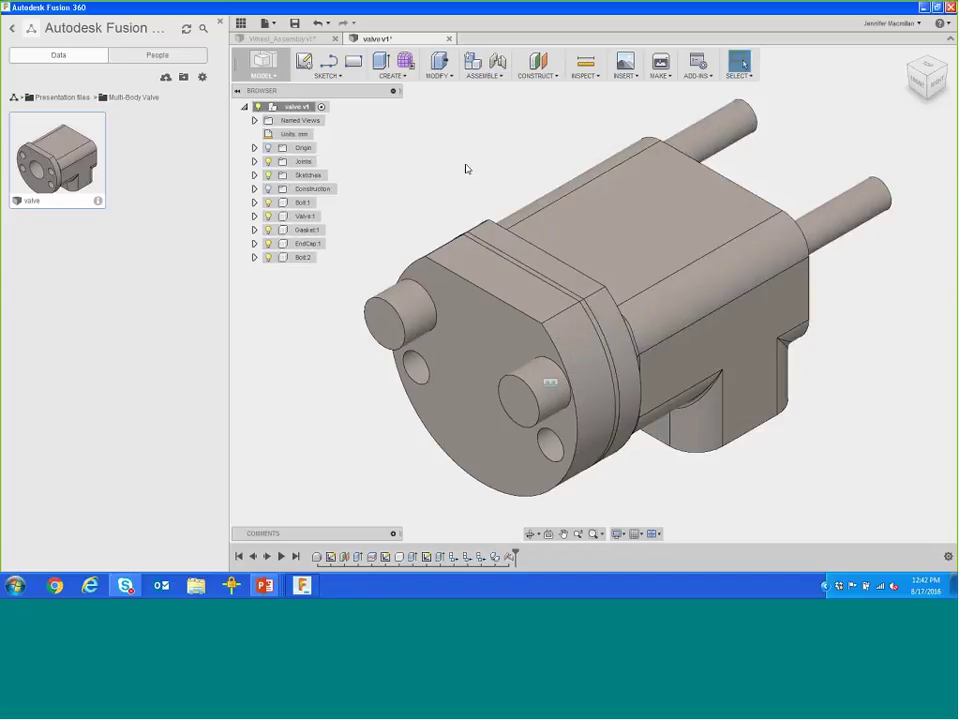
# Step: Create a Rigid as-built joint between the EndCap and the original bolt in the upper-left hole
pyautogui.click(498, 78)
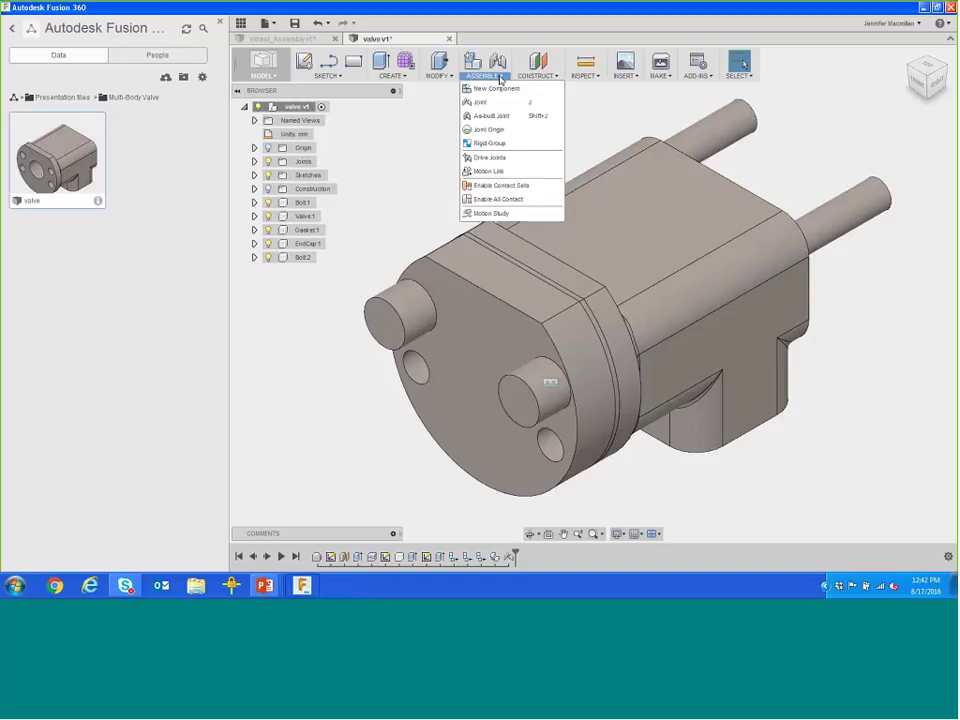
pyautogui.click(494, 117)
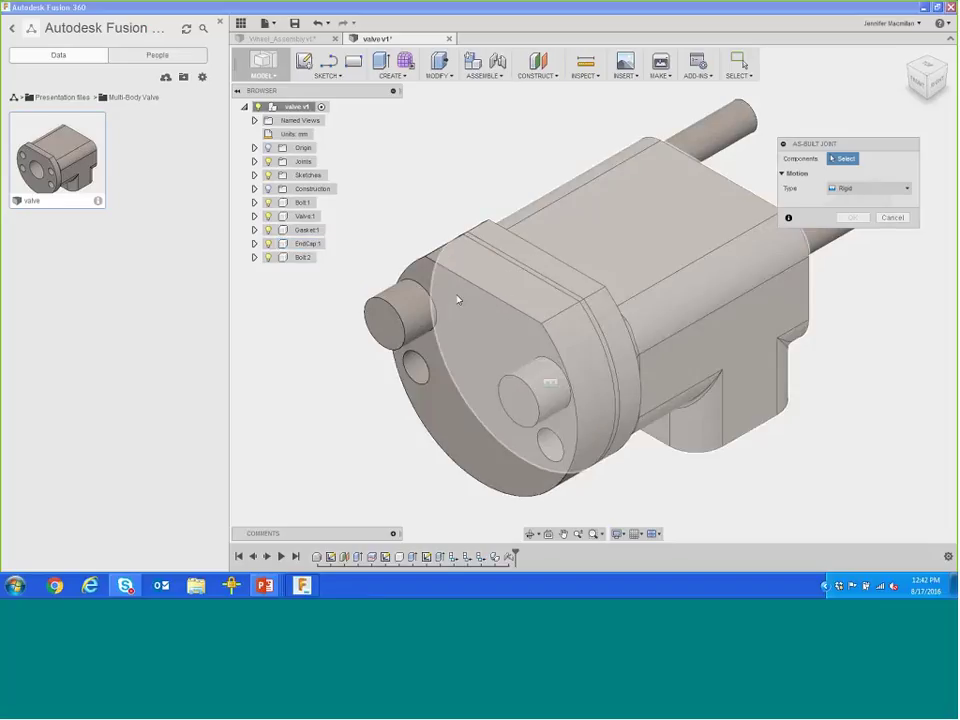
pyautogui.click(457, 299)
pyautogui.click(401, 326)
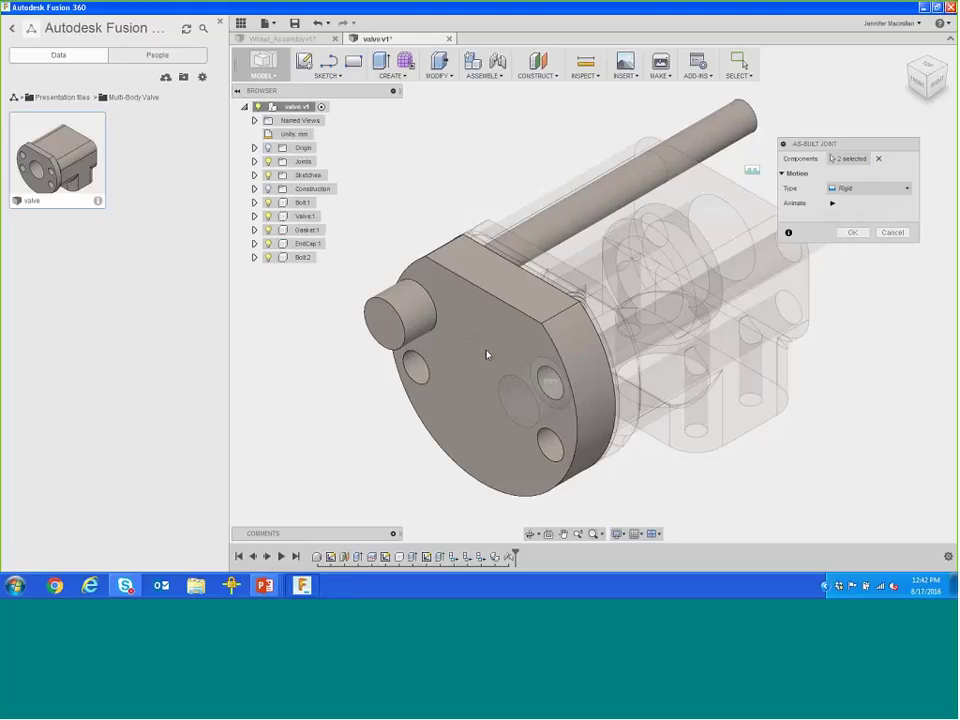
pyautogui.click(853, 232)
# Step: Create a Rigid as-built joint between the EndCap and the Gasket
pyautogui.click(484, 75)
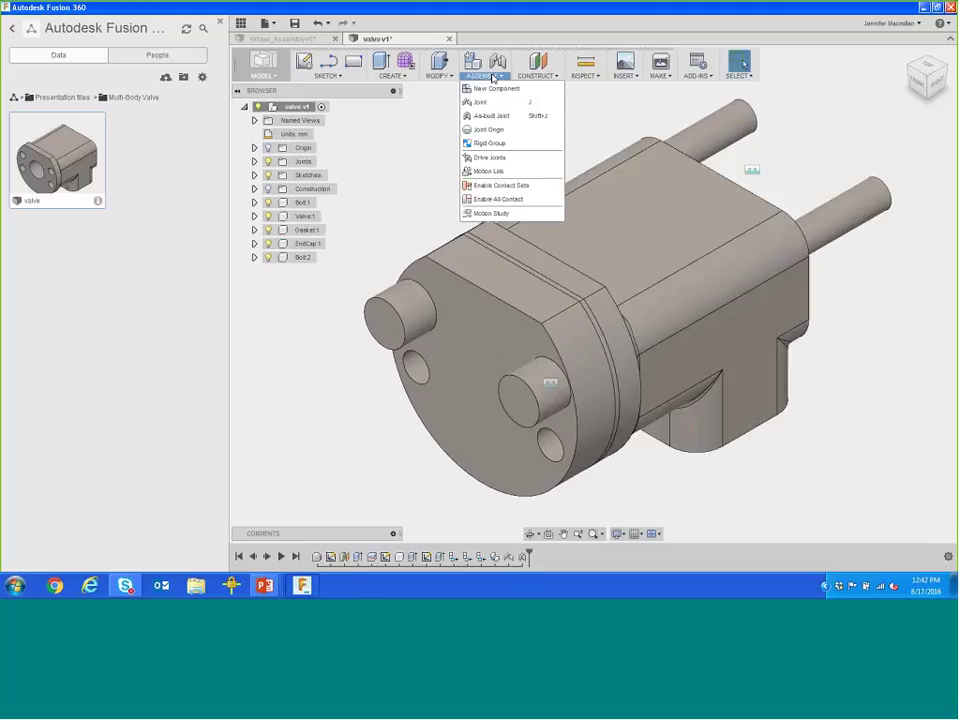
pyautogui.click(491, 115)
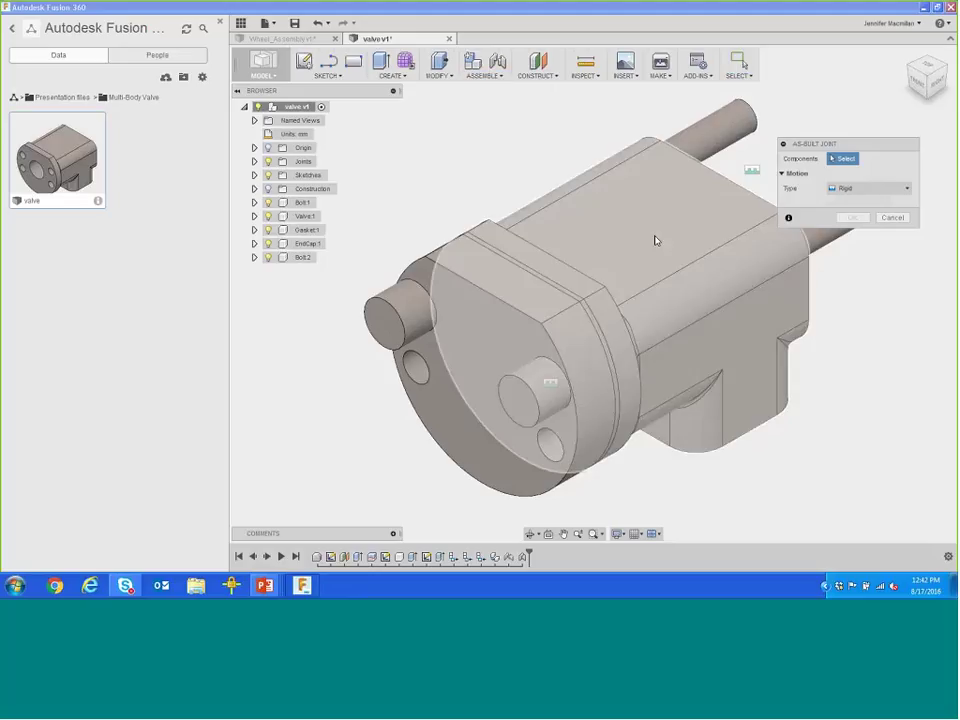
pyautogui.click(551, 311)
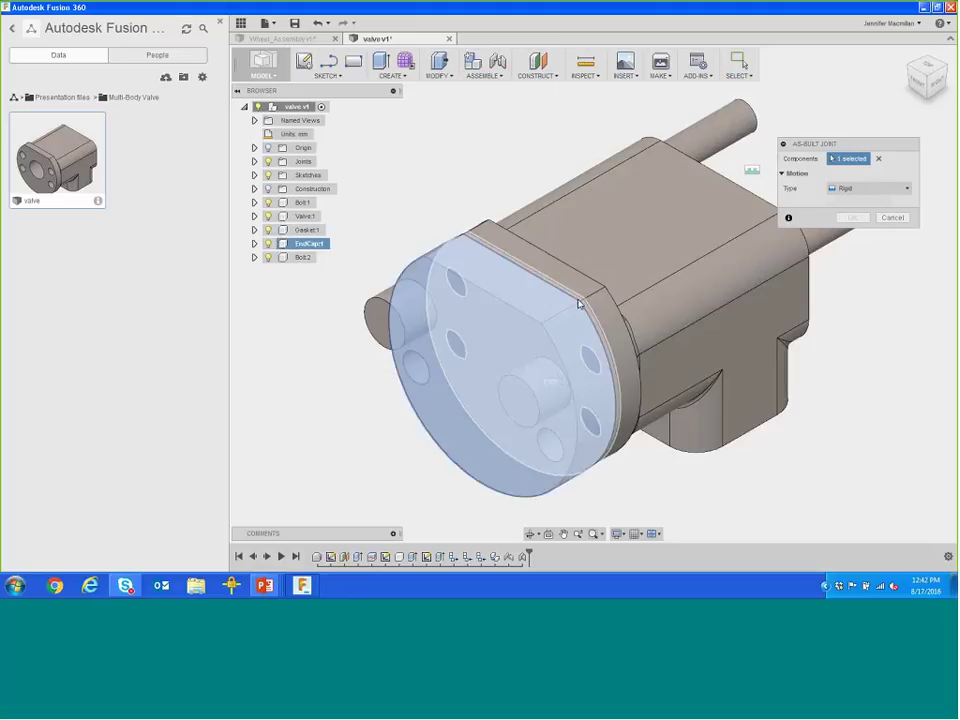
pyautogui.click(855, 233)
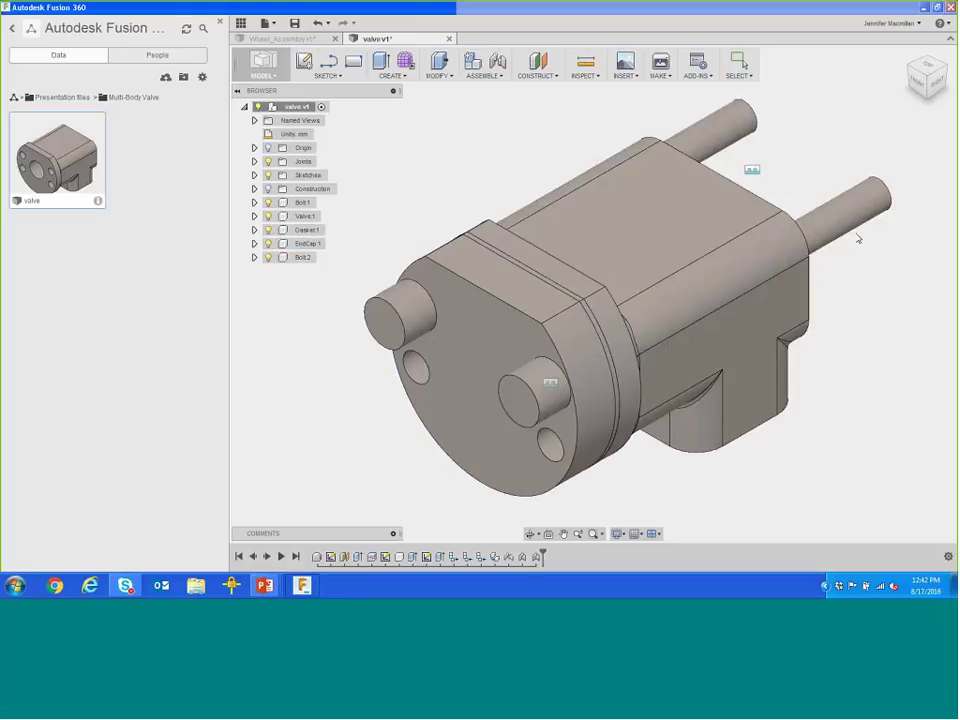
# Step: Create a Rigid as-built joint between the Gasket and the Valve component
pyautogui.click(486, 76)
pyautogui.click(492, 116)
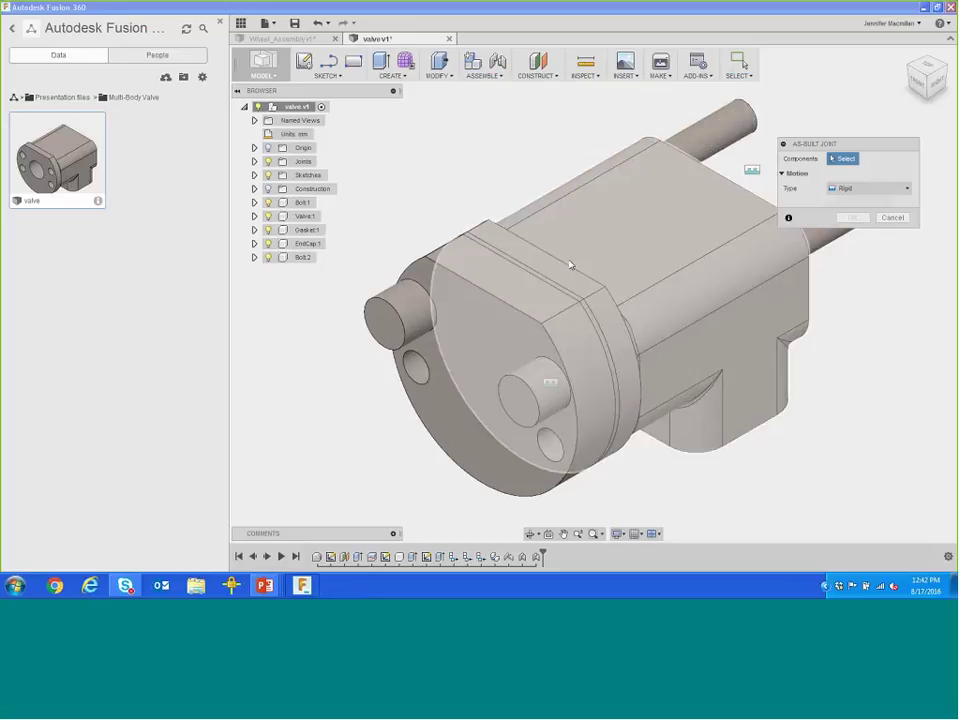
pyautogui.click(562, 293)
pyautogui.click(632, 268)
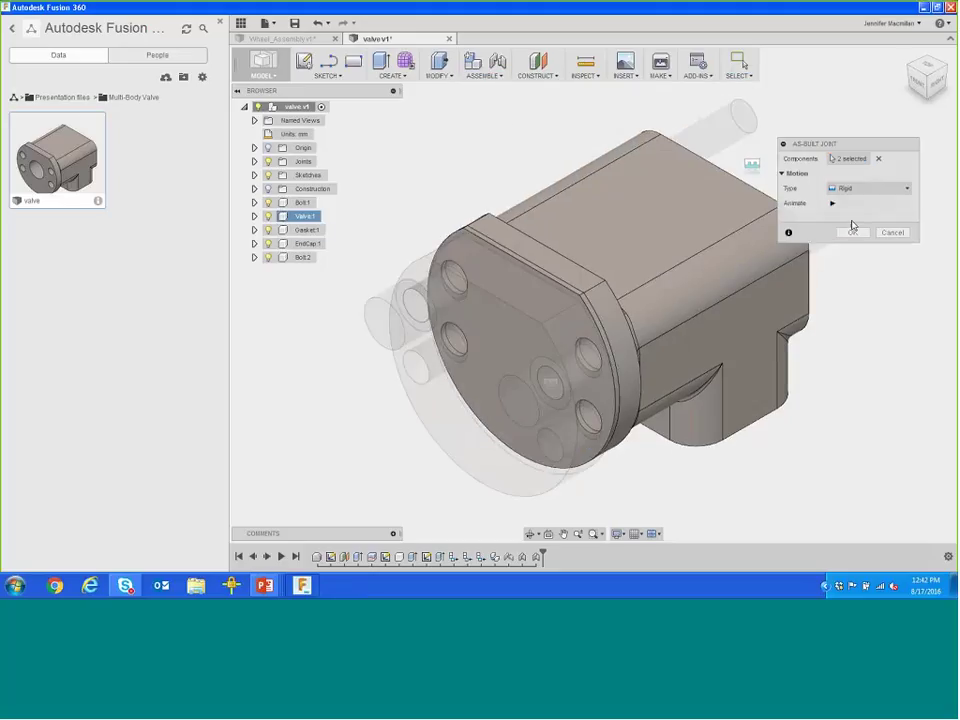
pyautogui.click(853, 233)
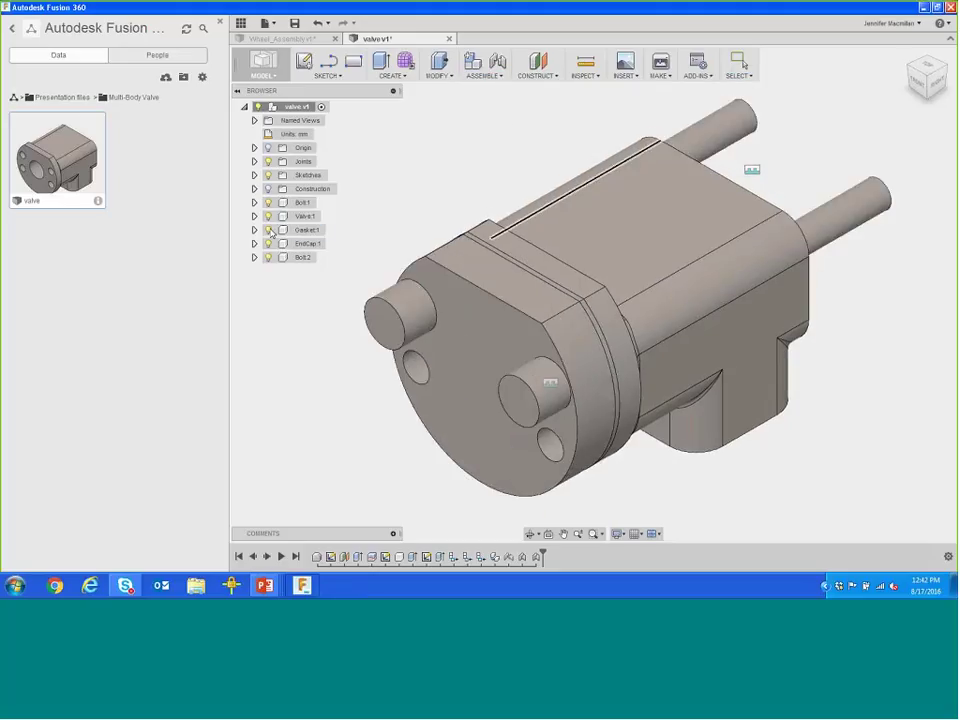
# Step: Ground the Valve component so that it is fixed in the assembly
pyautogui.click(297, 217)
pyautogui.rightClick(297, 219)
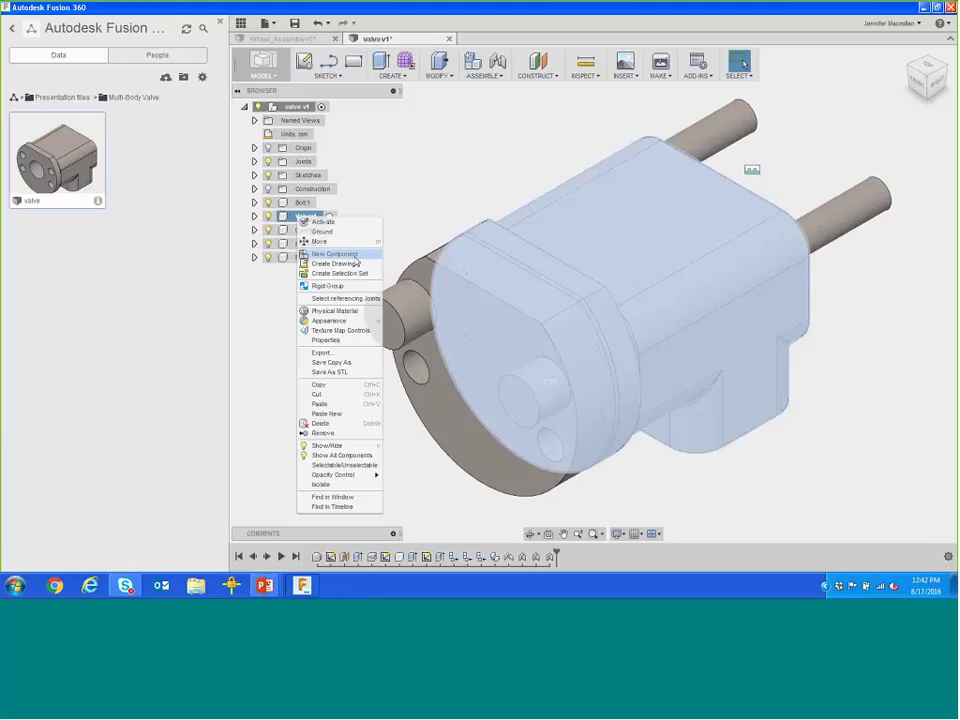
pyautogui.click(323, 232)
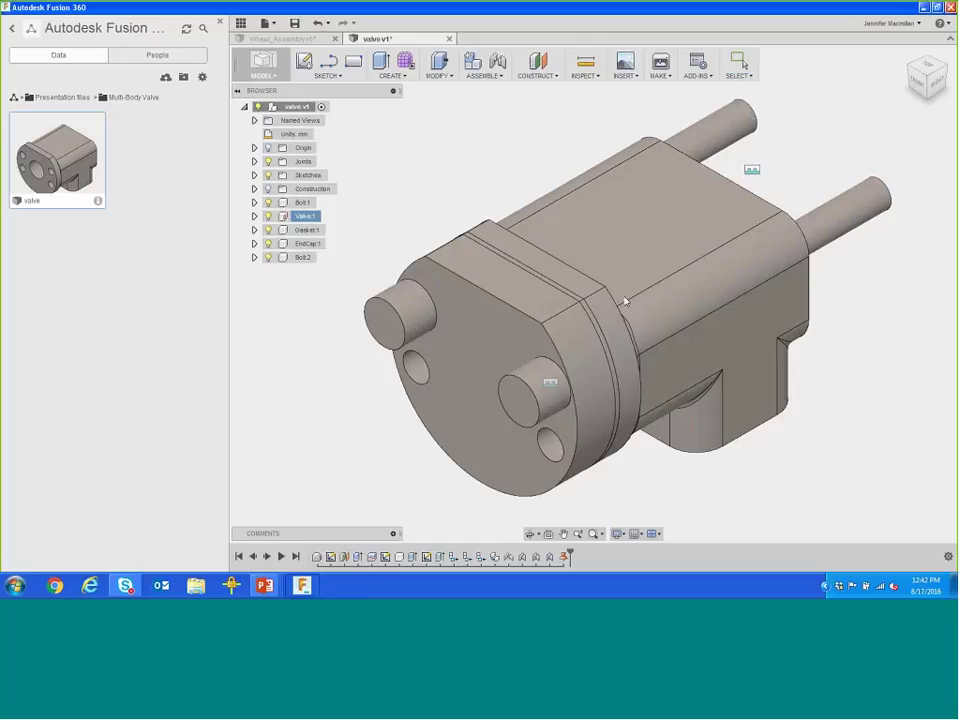
# Step: Set up a rectangular pattern of the Components type with the two existing bolts as its objects
pyautogui.scroll(-4, 900, 440)
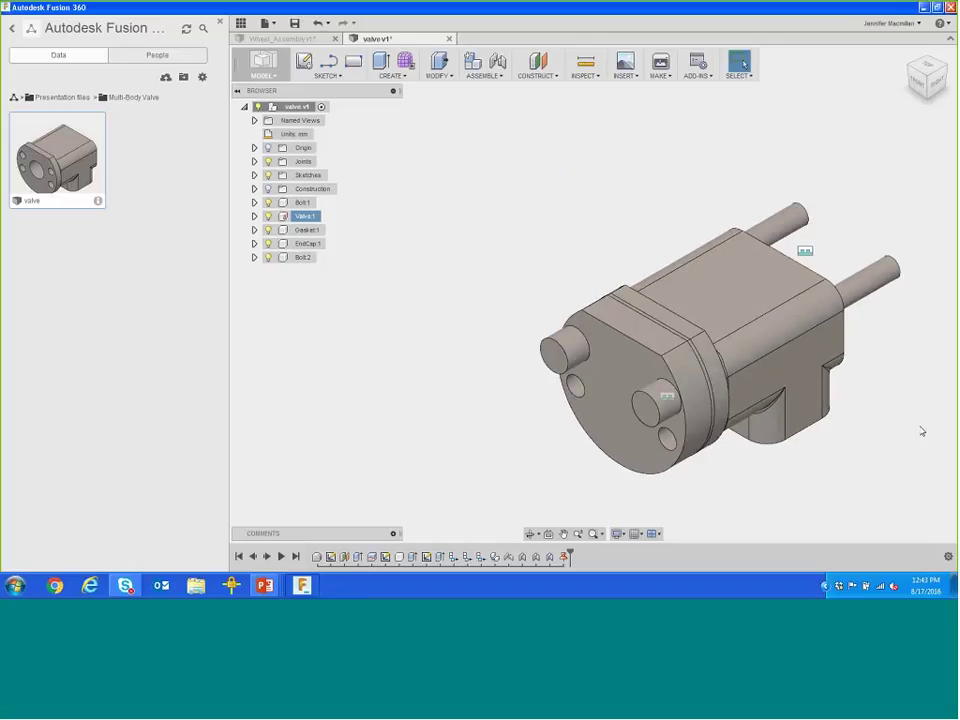
pyautogui.moveTo(876, 448); pyautogui.dragTo(814, 418, button='middle')
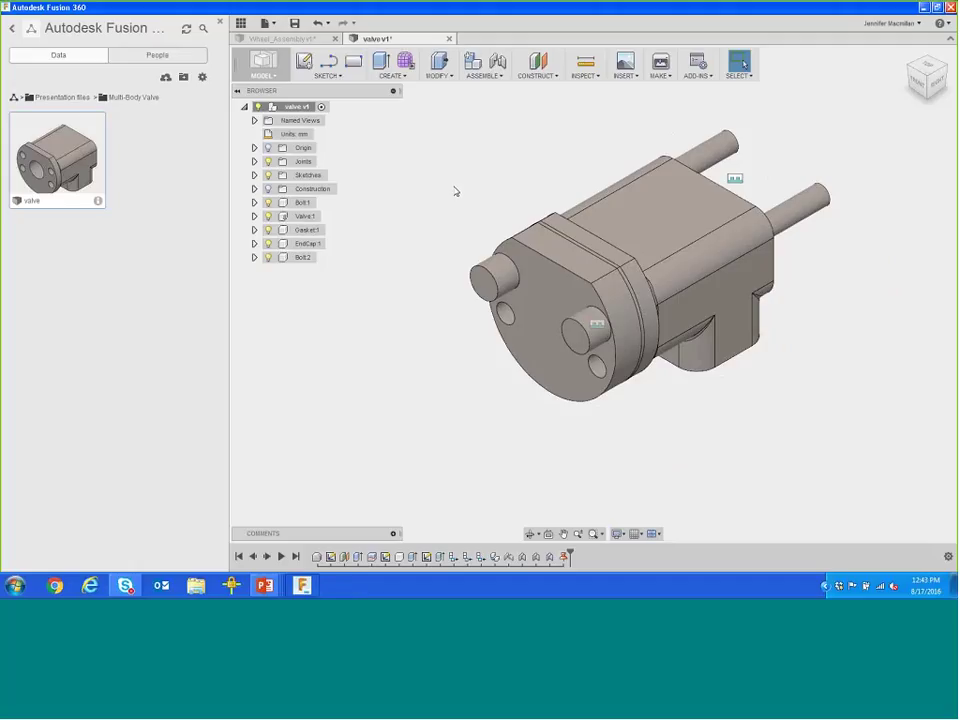
pyautogui.click(440, 76)
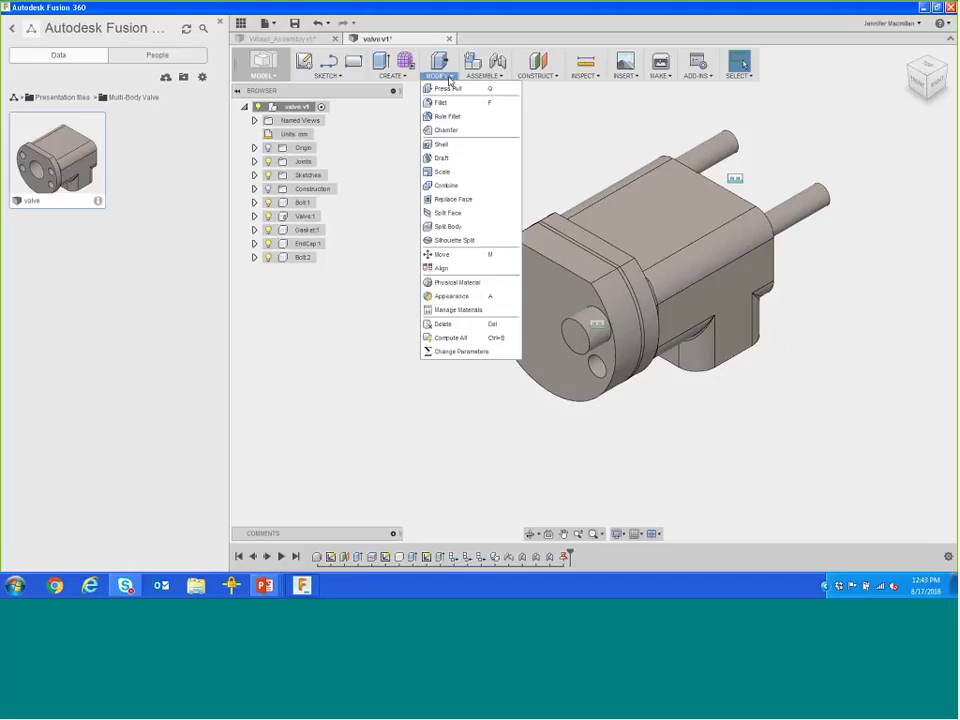
pyautogui.click(392, 76)
pyautogui.moveTo(406, 296)
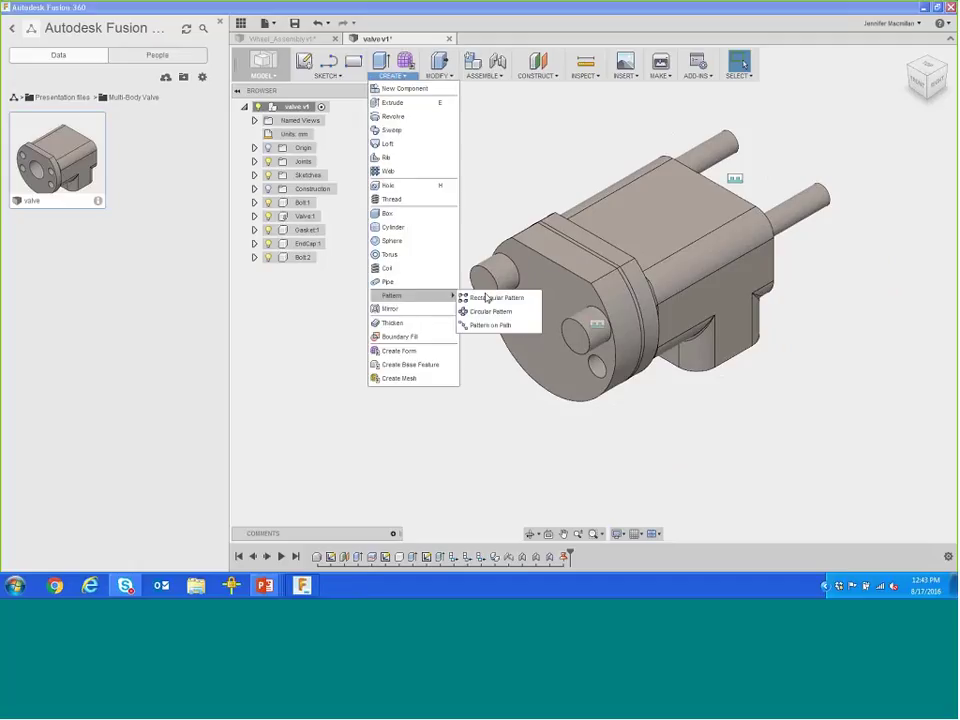
pyautogui.click(489, 298)
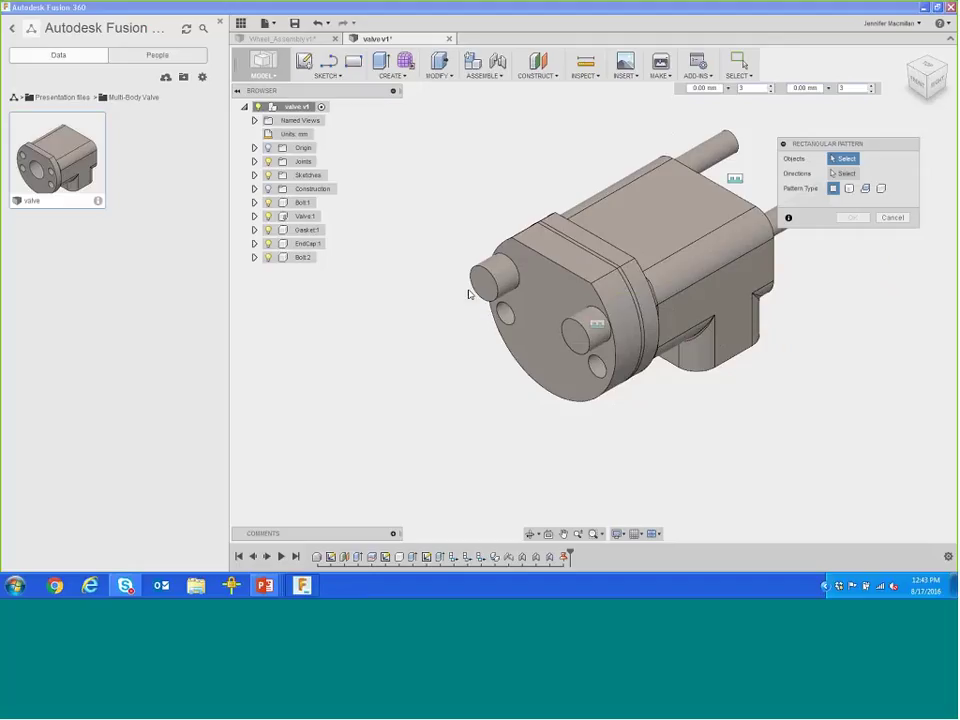
pyautogui.click(882, 189)
pyautogui.click(489, 281)
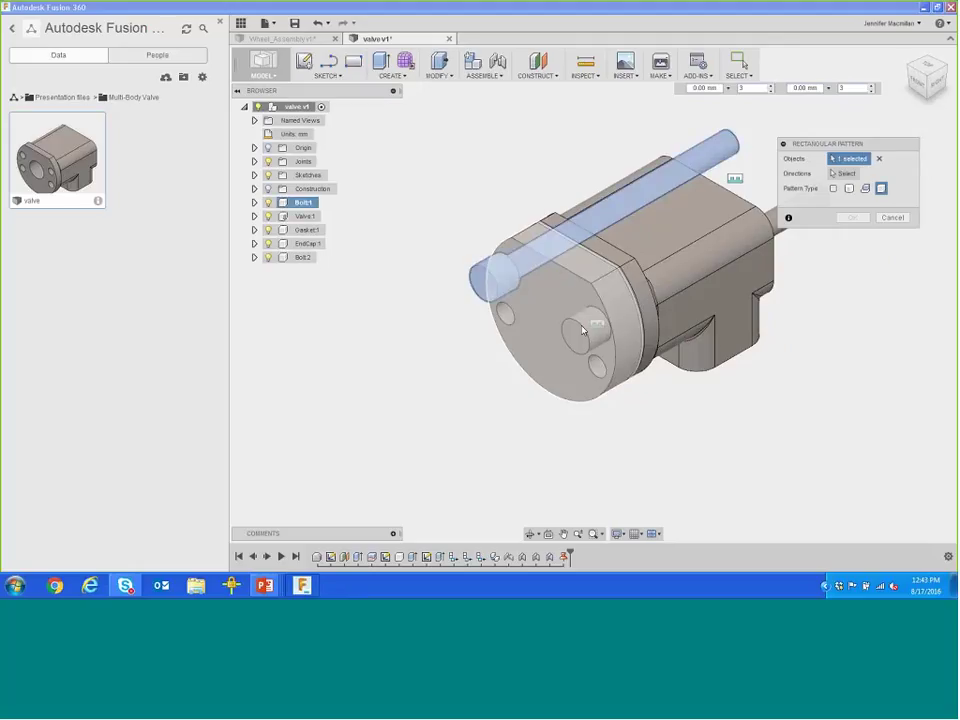
pyautogui.click(592, 335)
pyautogui.click(592, 335)
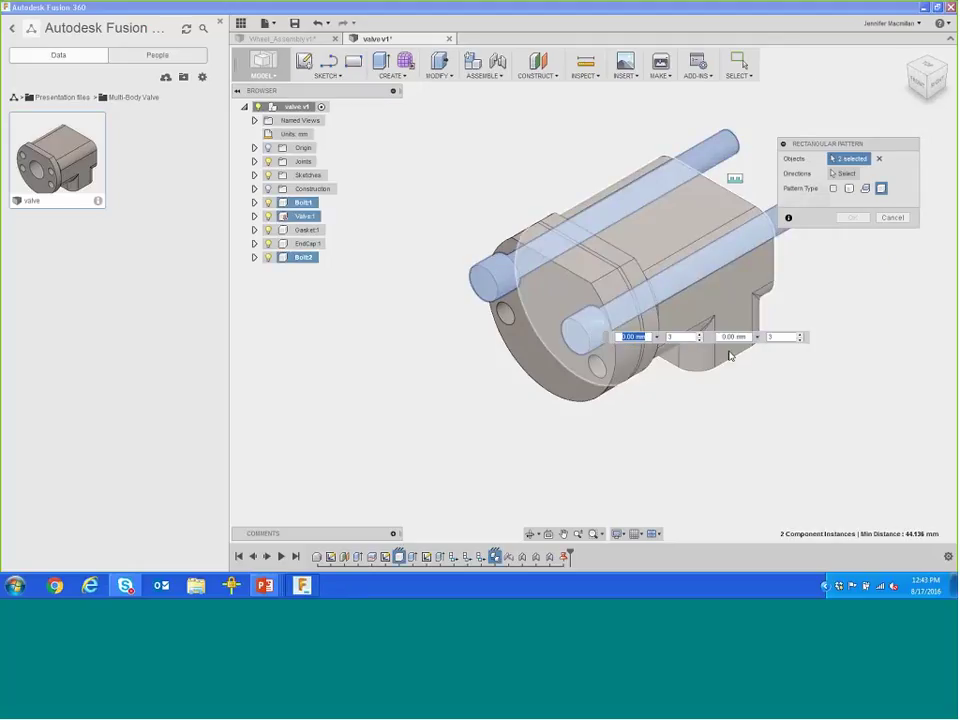
pyautogui.click(681, 337)
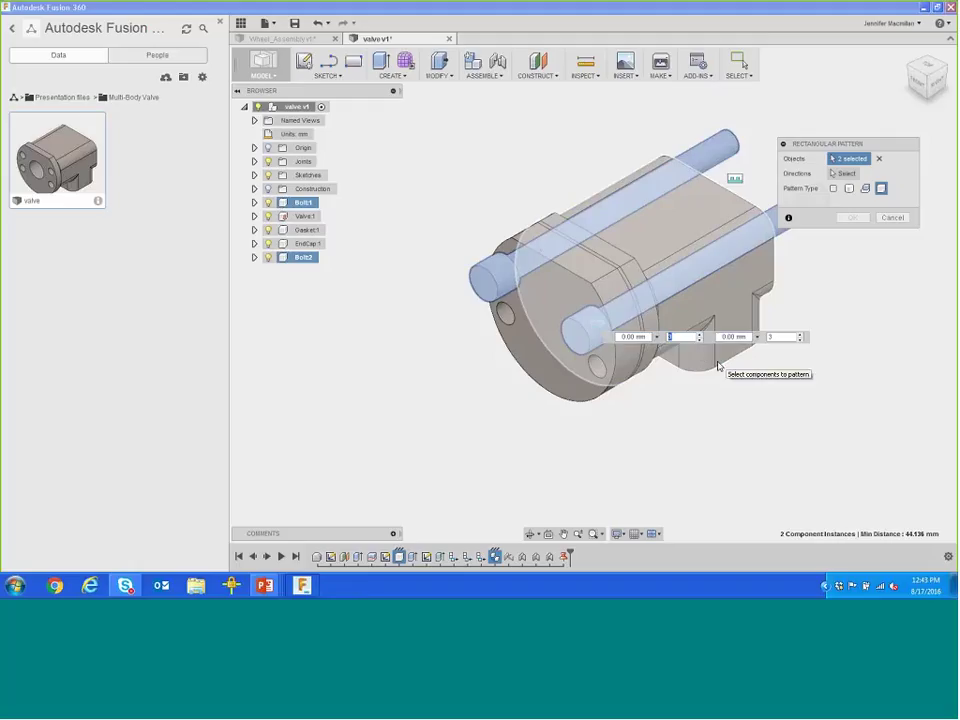
# Step: Pattern the two bolts along the vertical origin axis with a quantity of 2 and an extent distance of -25.4 mm
pyautogui.click(845, 174)
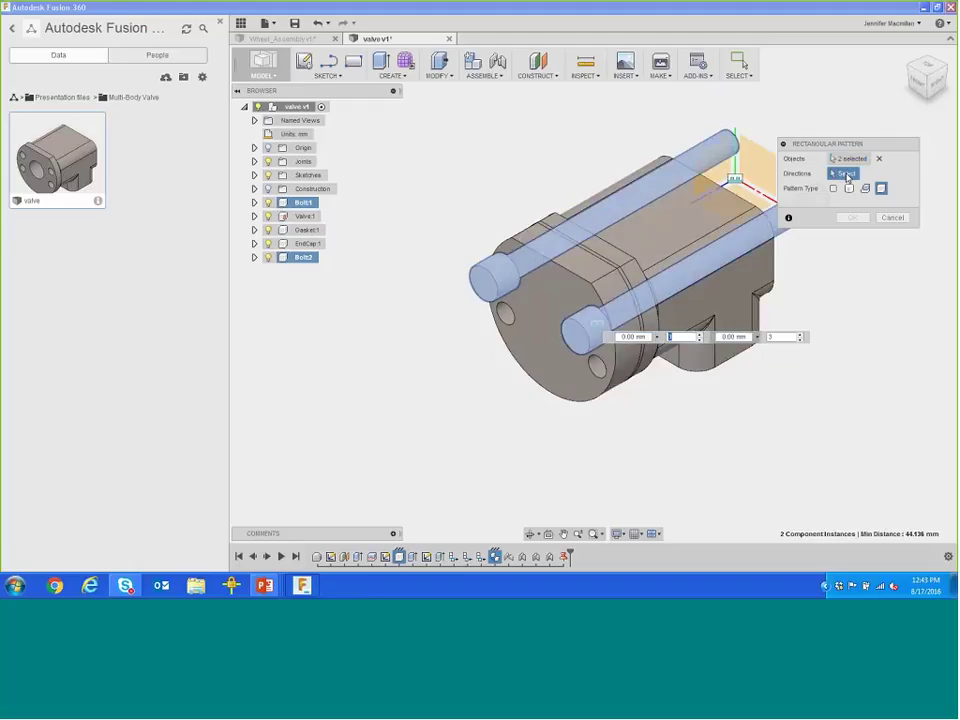
pyautogui.click(737, 163)
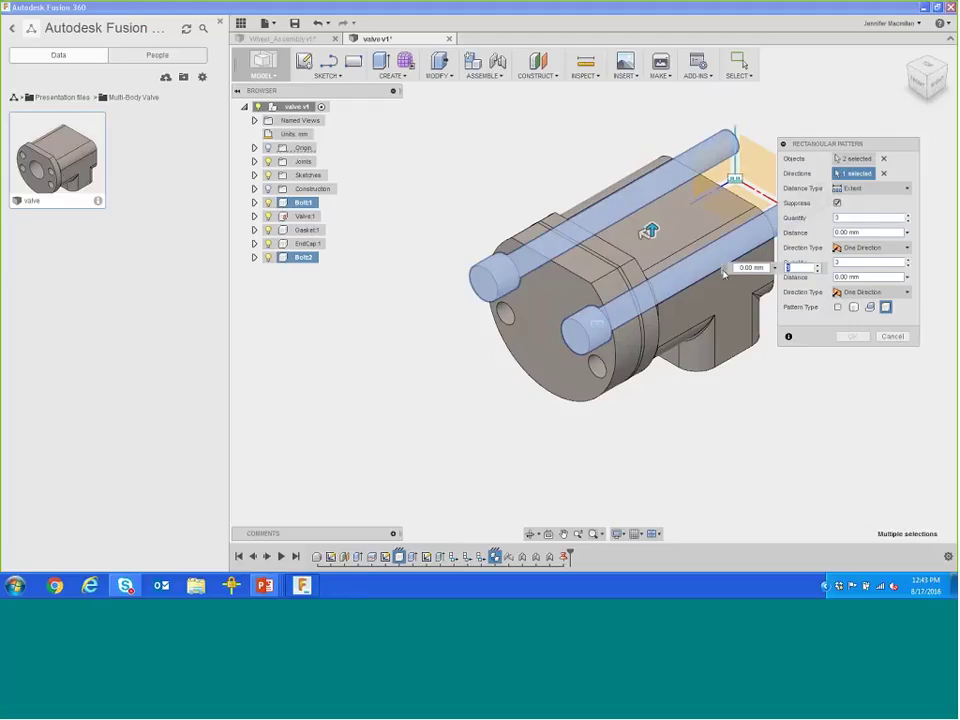
pyautogui.press('BackSpace')
pyautogui.write('2')
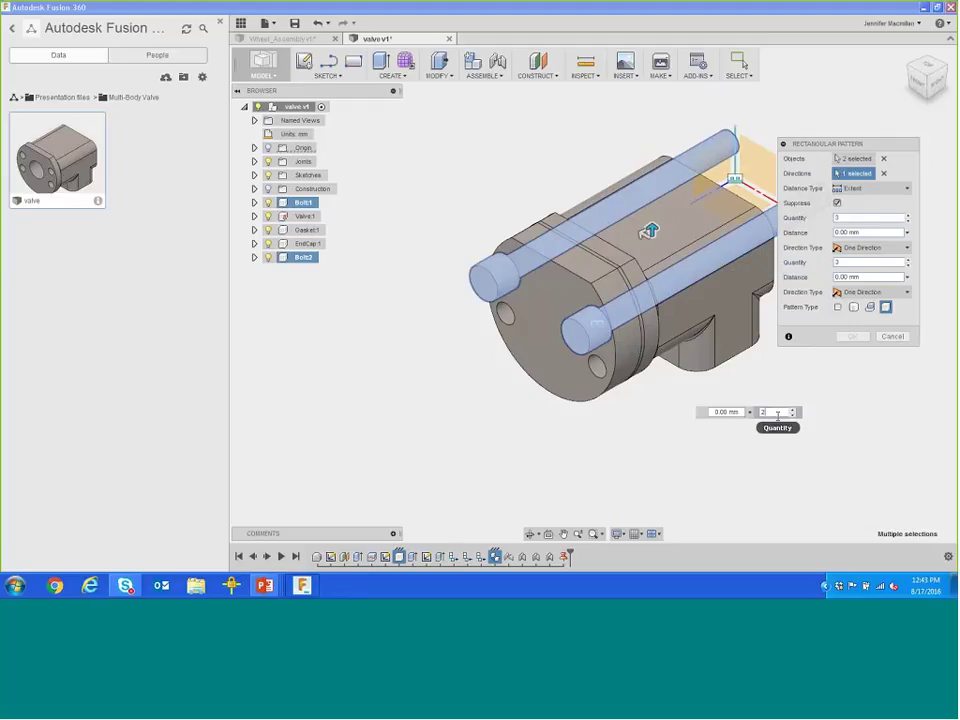
pyautogui.click(723, 412)
pyautogui.moveTo(719, 412); pyautogui.dragTo(703, 416)
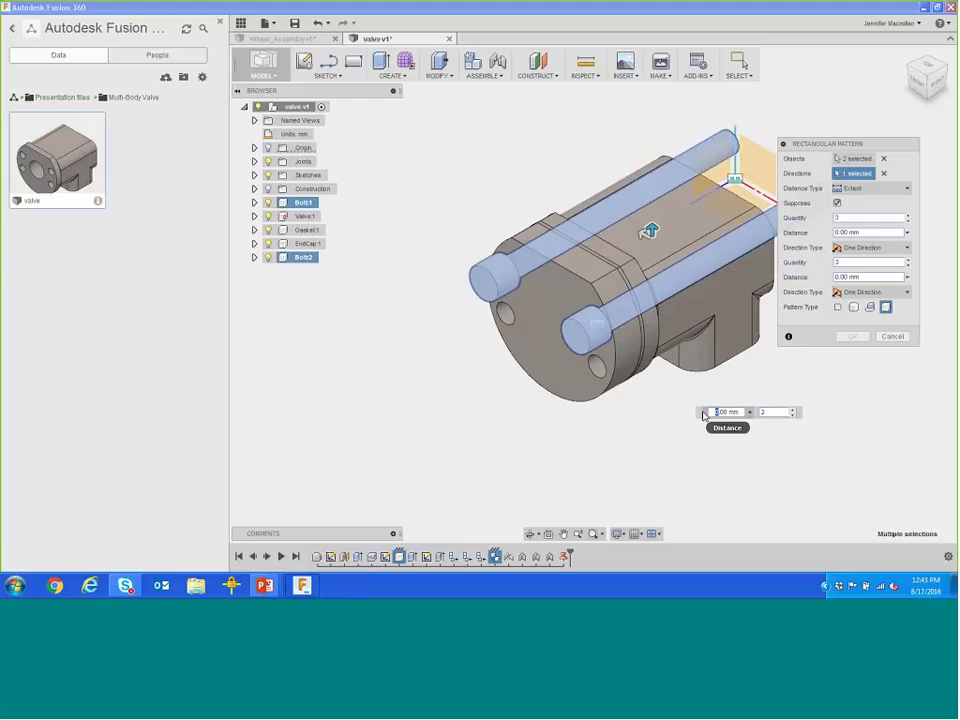
pyautogui.write('25.4')
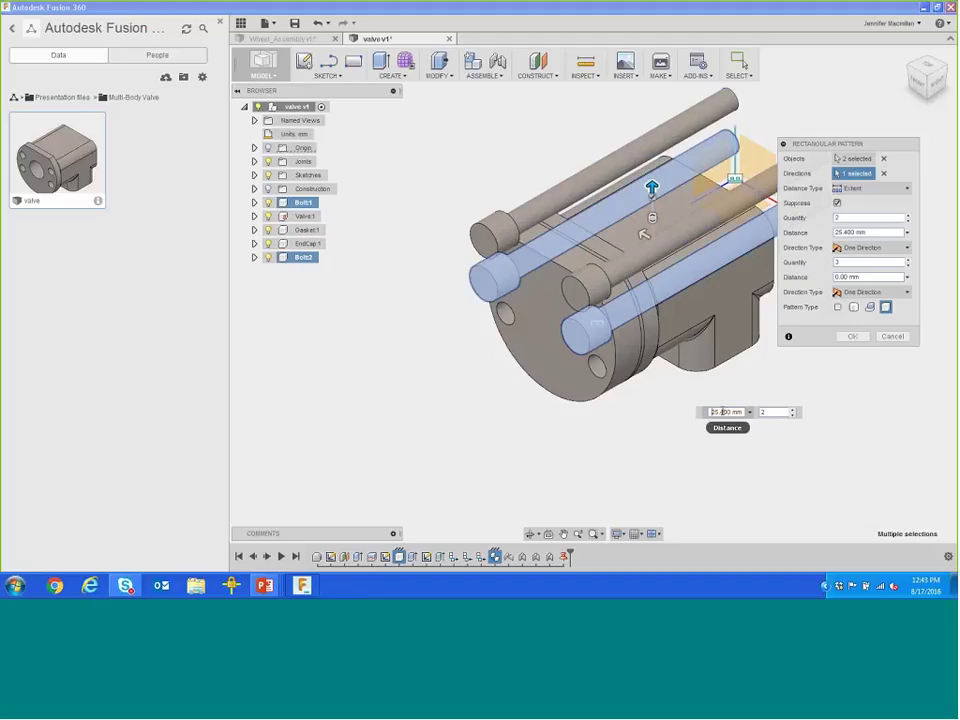
pyautogui.write('-')
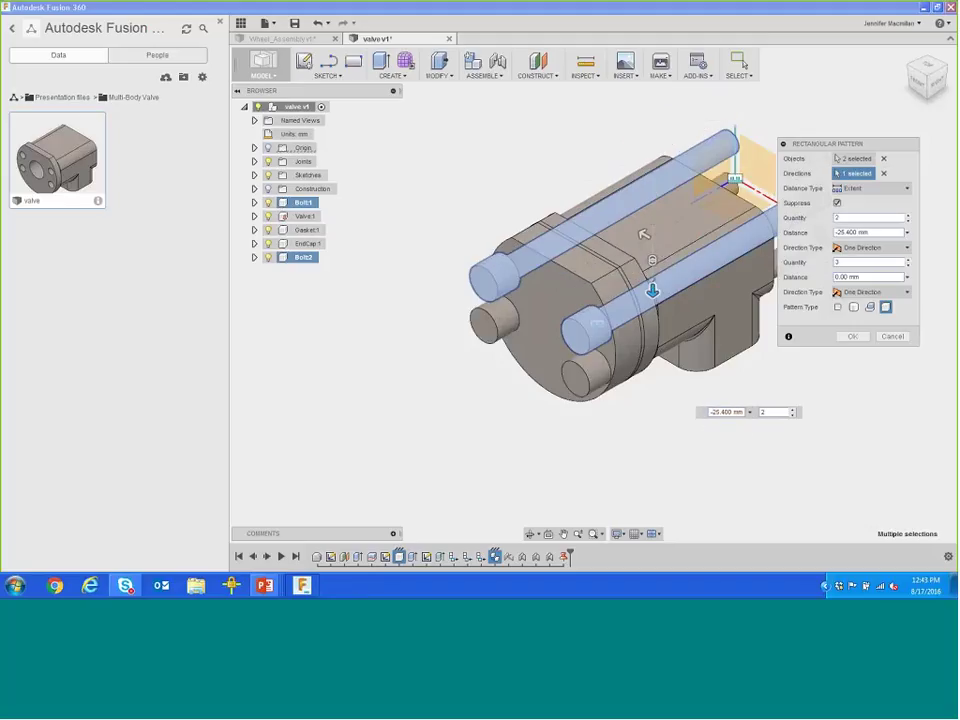
pyautogui.click(852, 336)
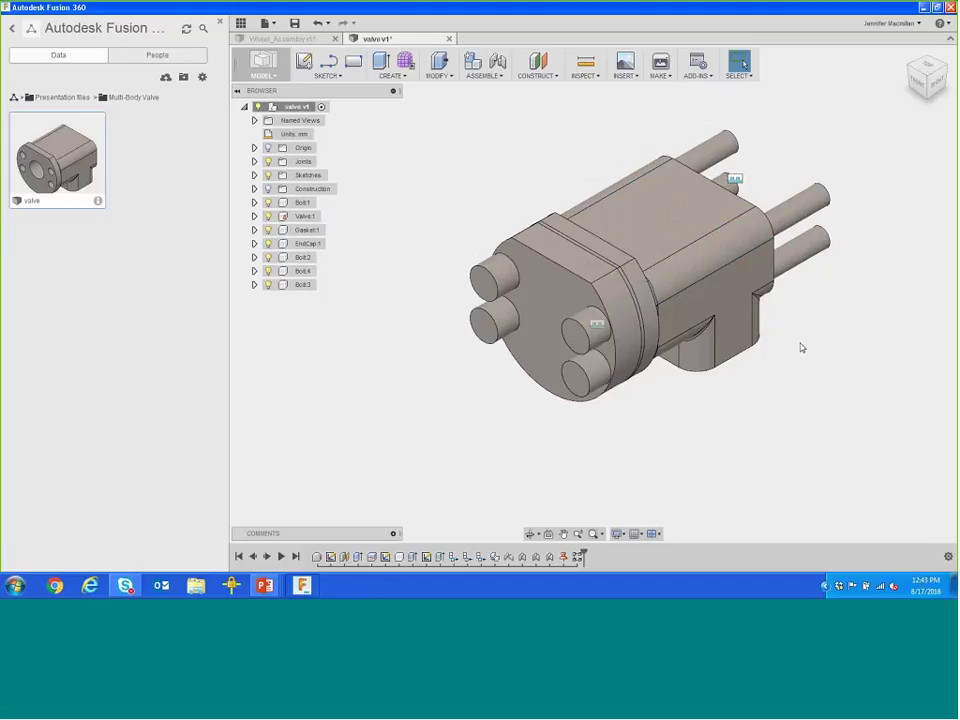
pyautogui.keyDown('shift'); pyautogui.moveTo(824, 312); pyautogui.dragTo(776, 356, button='middle'); pyautogui.keyUp('shift')
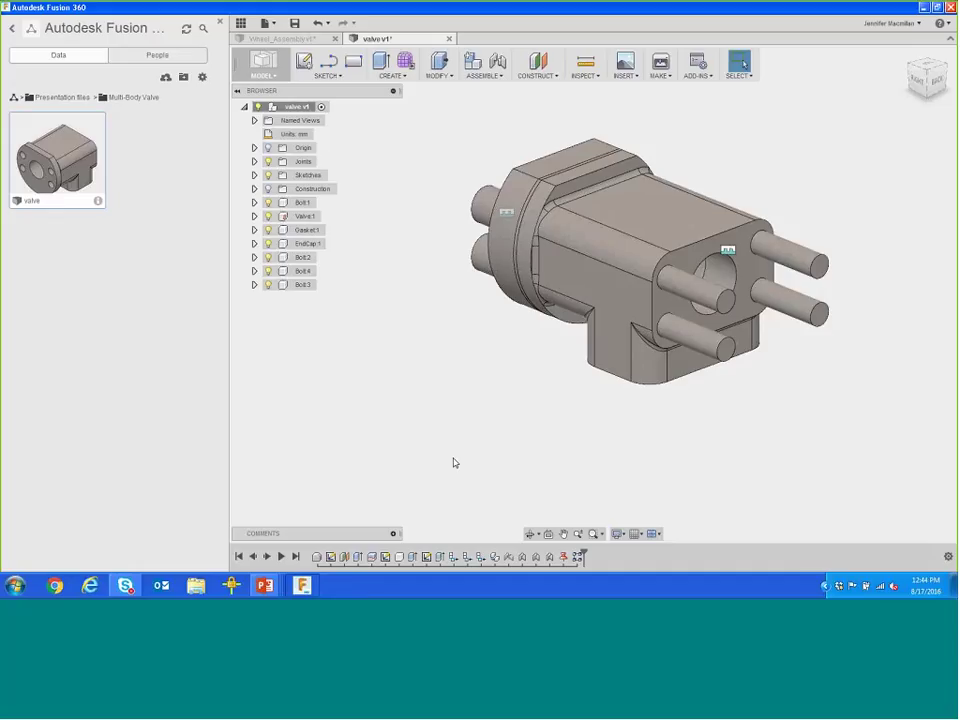
pyautogui.hotkey('alt', 'Tab')
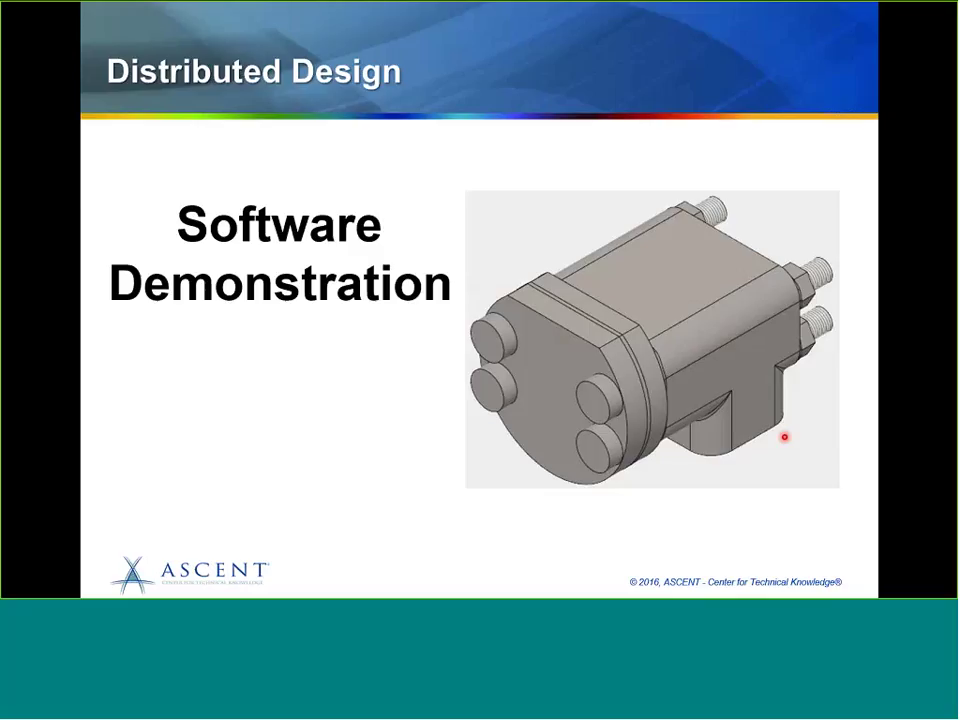
pyautogui.click(784, 437)
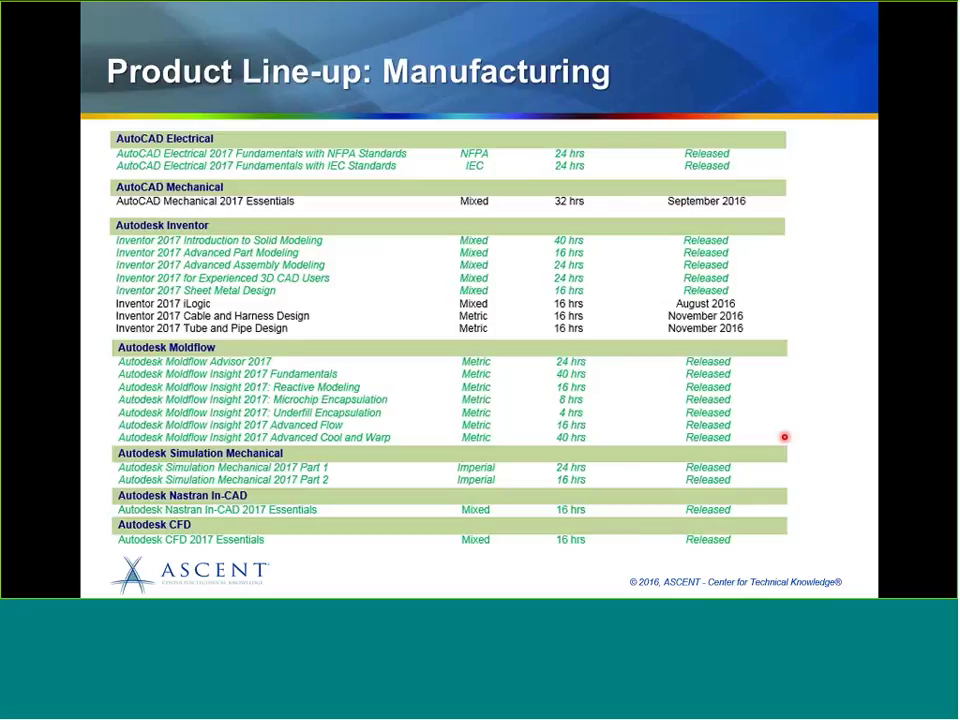